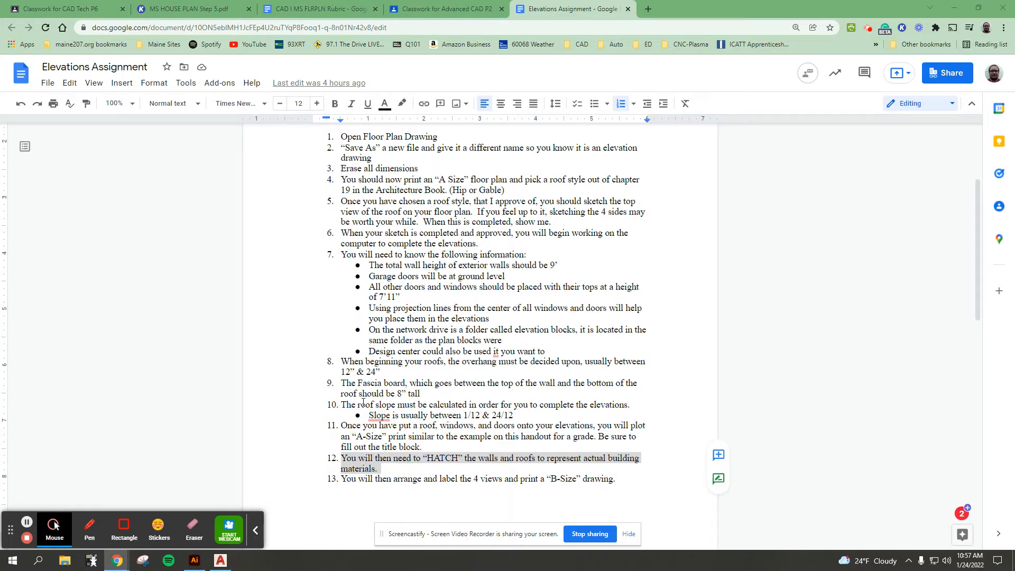
Review the roof slope, hatching, and four-view B-Size print instructions in the Elevations Assignment.
left_click_drag(342, 405, 397, 404)
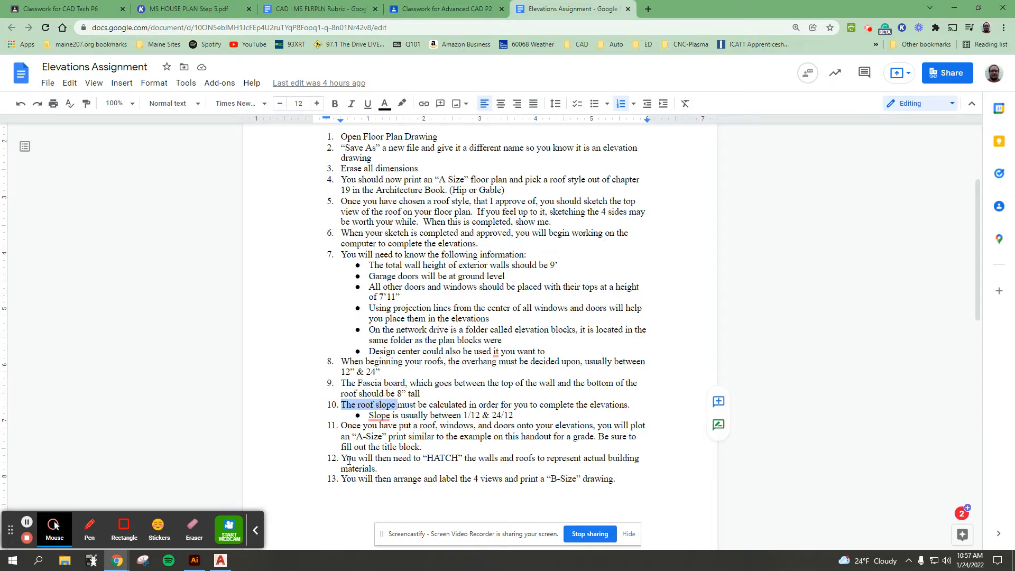
mouse_move(349, 458)
left_mouse_down()
mouse_move(521, 458)
mouse_move(499, 457)
left_mouse_up()
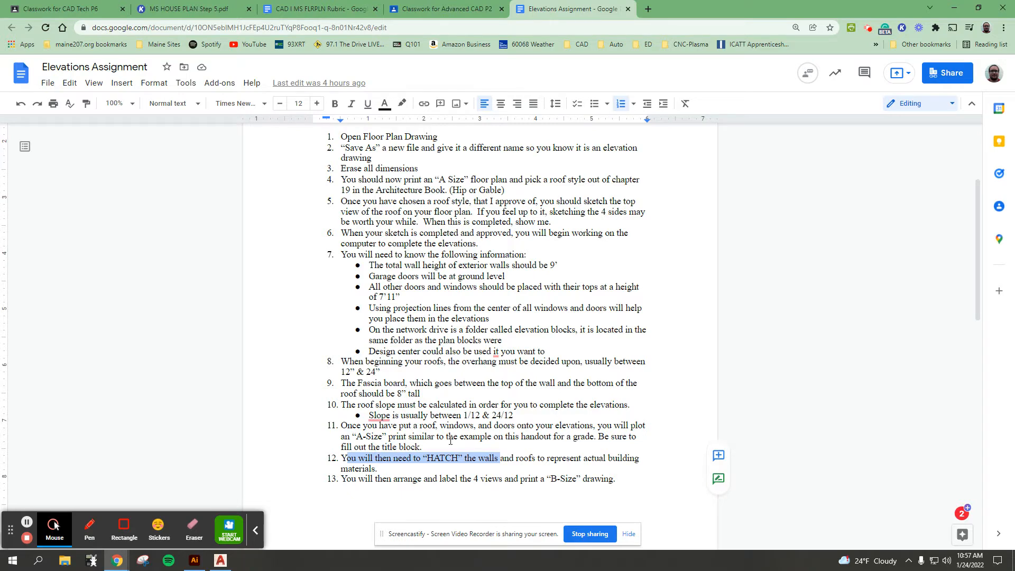
left_click_drag(362, 482, 576, 480)
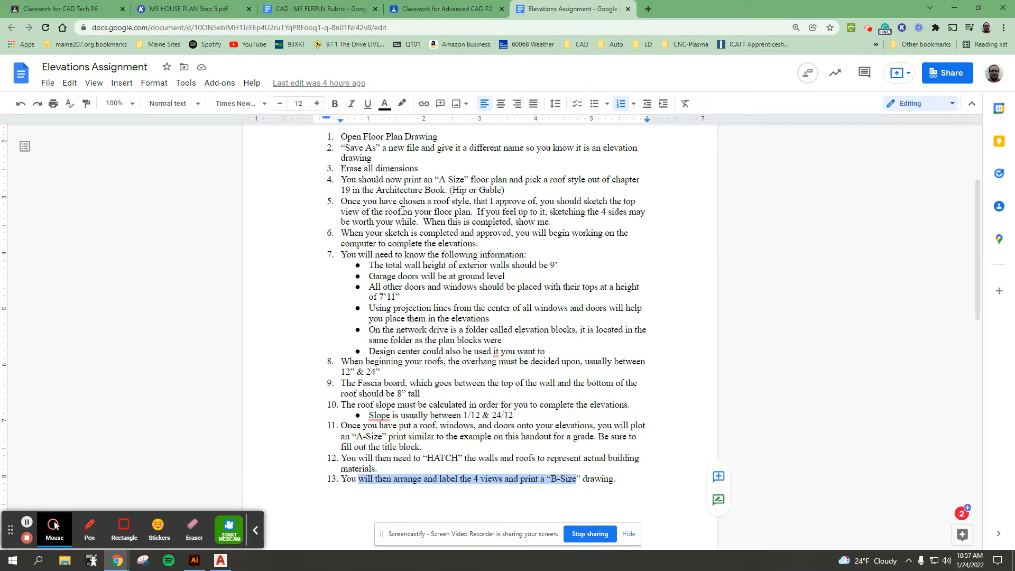
Switch to AutoCAD, look at the Elevations - Roof layout, and return to model space.
left_click(953, 8)
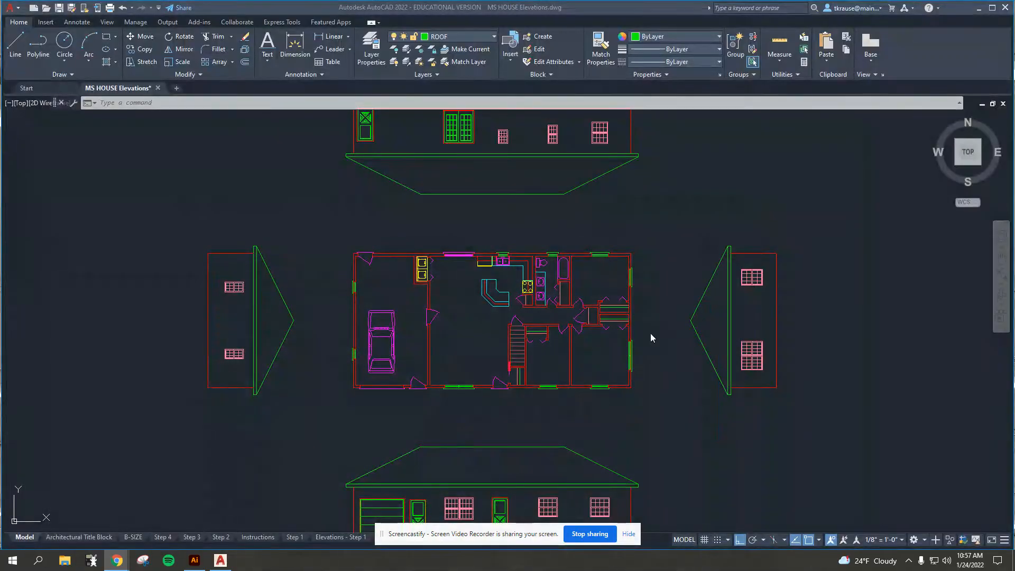
left_click(628, 533)
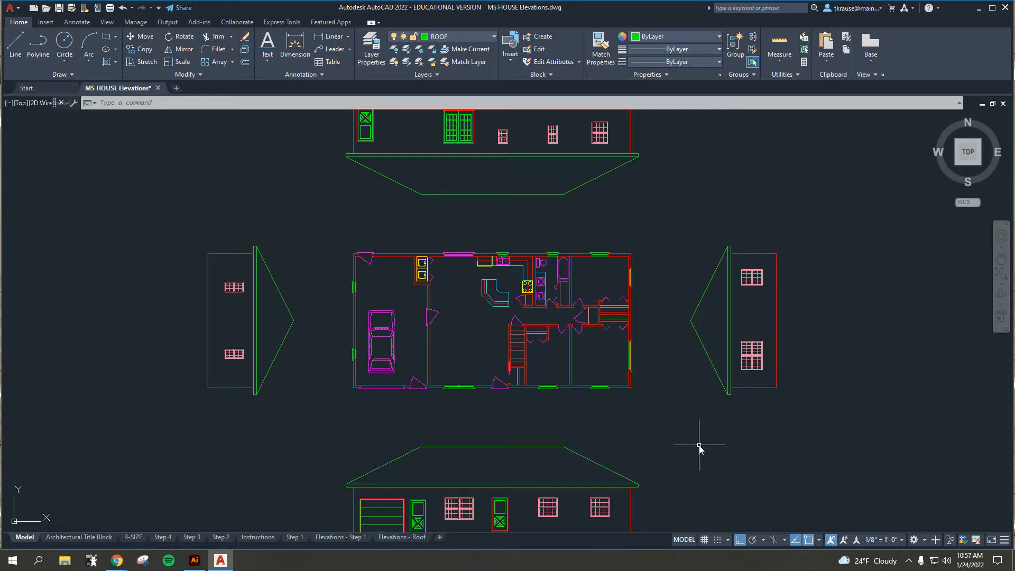
scroll(699, 445, "down", 2)
middle_click_drag(699, 446, 615, 423)
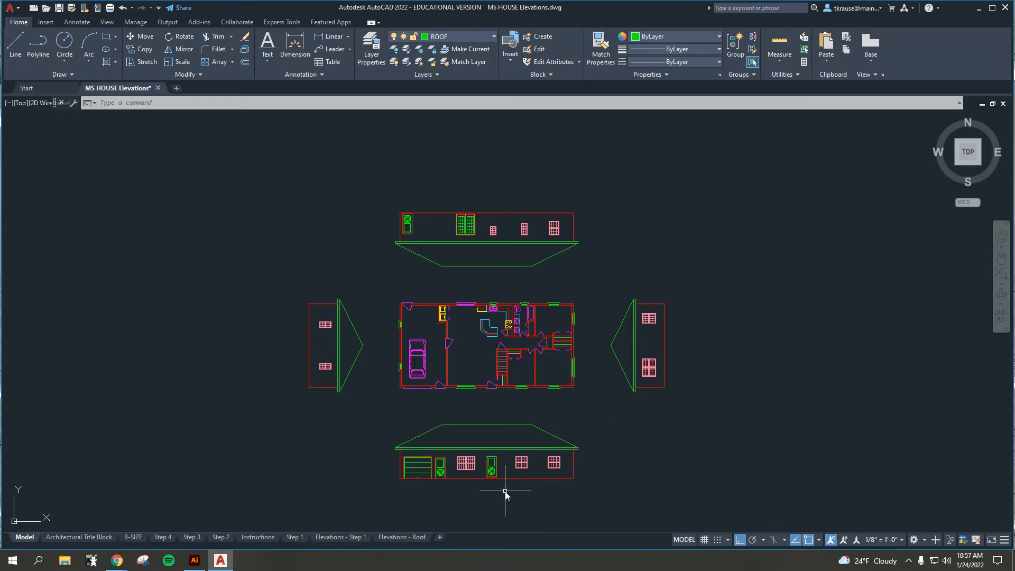
left_click(391, 538)
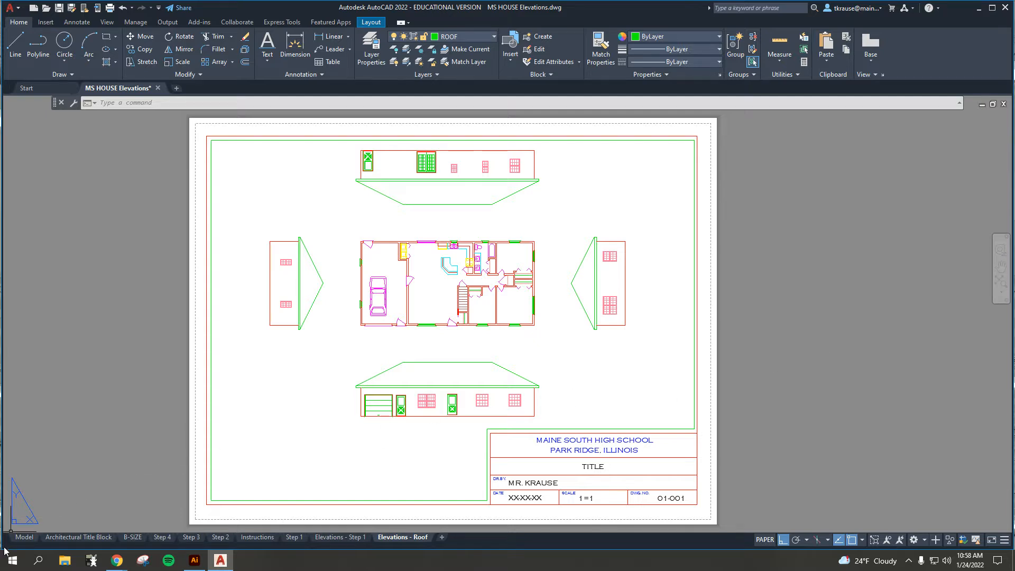
left_click(24, 537)
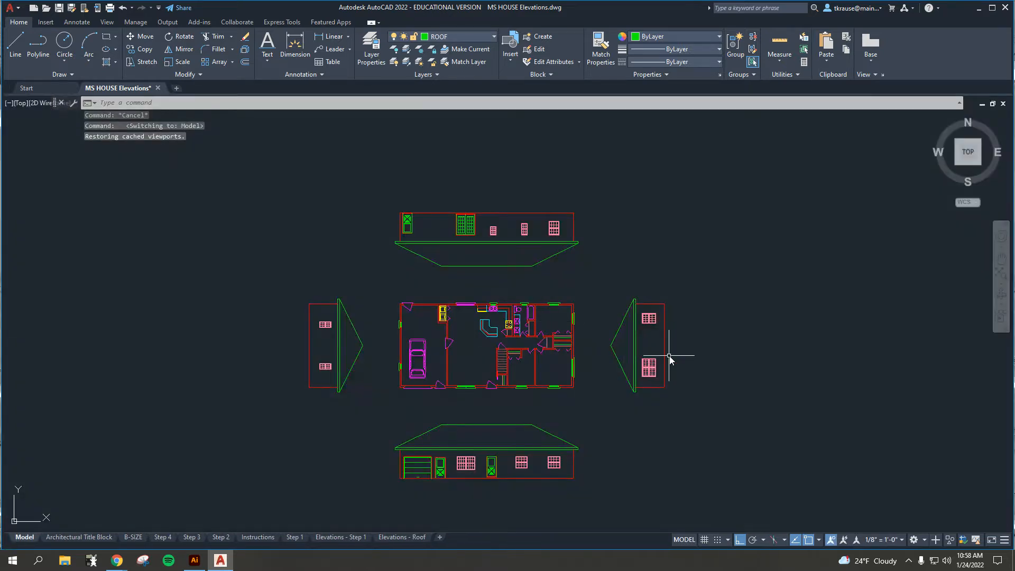
Copy the floor plan with its four surrounding elevations and paste the duplicate in the empty space to the right of the original.
middle_click_drag(600, 347, 560, 326)
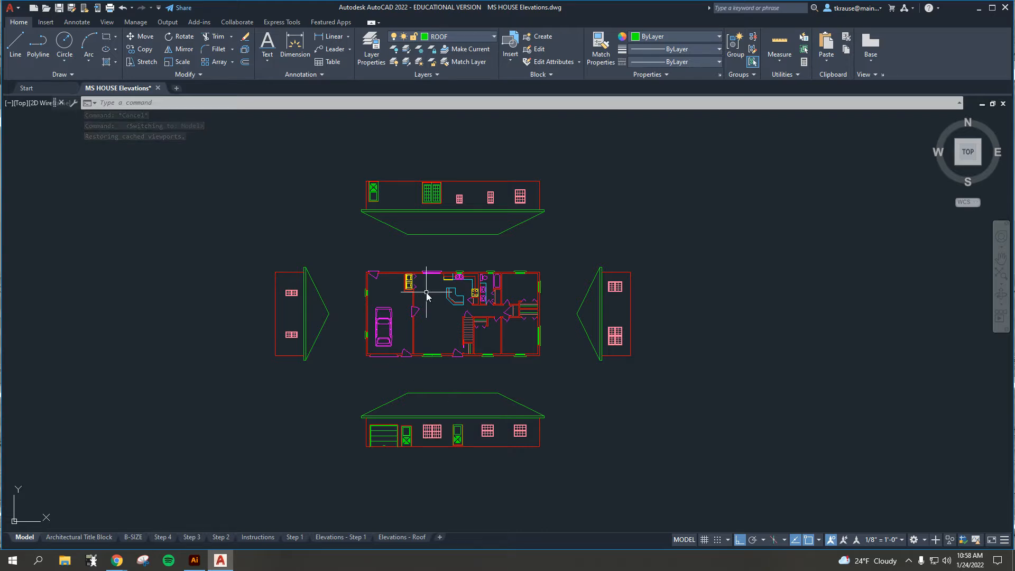
left_click(192, 149)
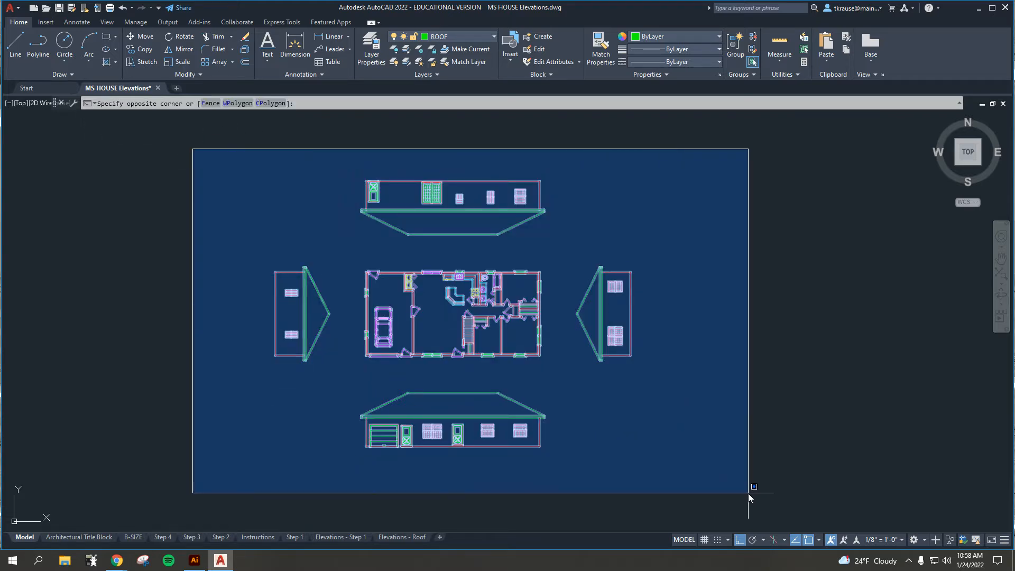
left_click(749, 494)
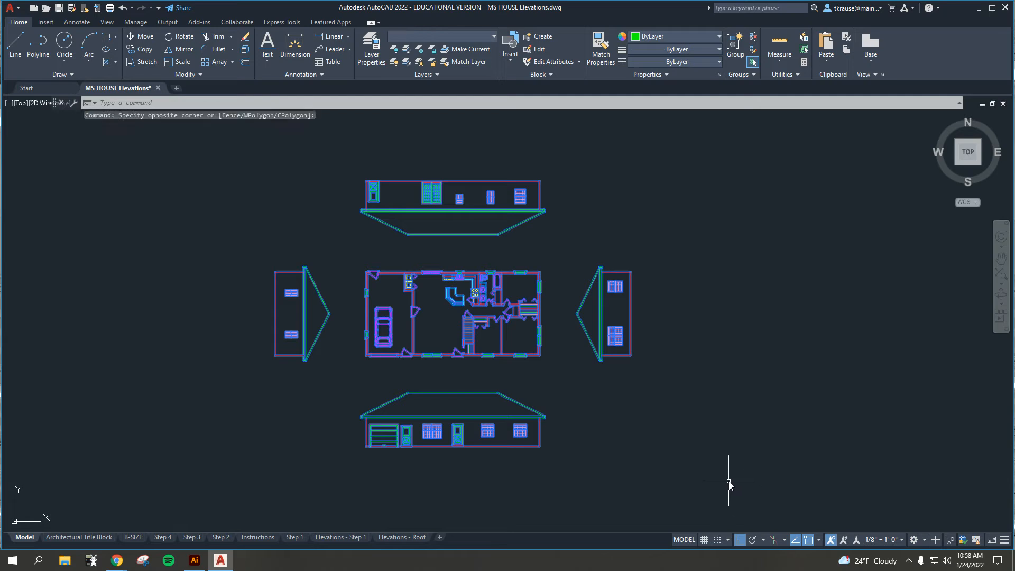
key("ctrl+c")
key("ctrl+v")
middle_click_drag(696, 453, 529, 462)
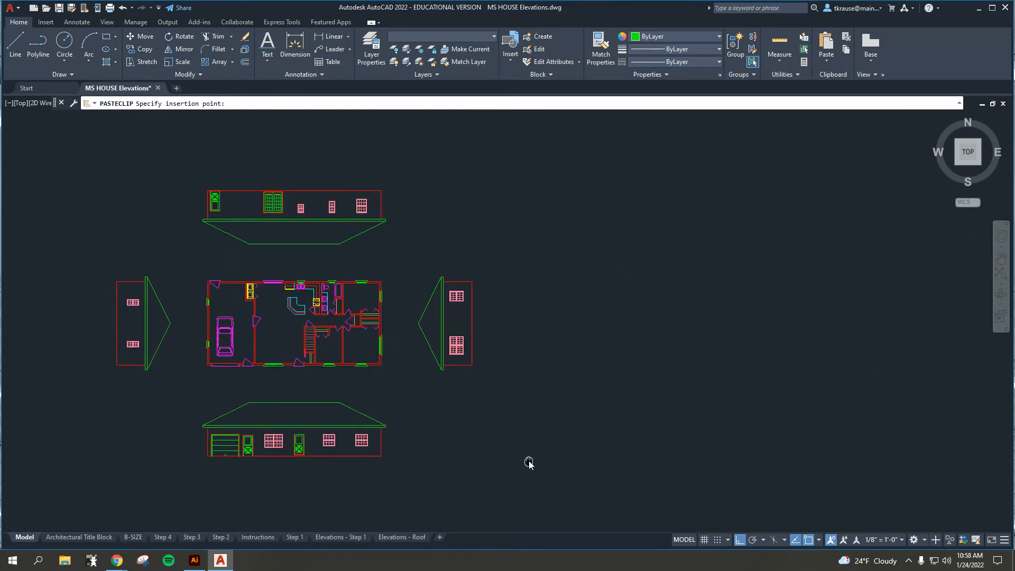
left_click(591, 456)
key("Escape")
Erase the floor plan from the middle of the duplicated set, keeping its four elevations.
middle_click_drag(343, 287, 389, 295)
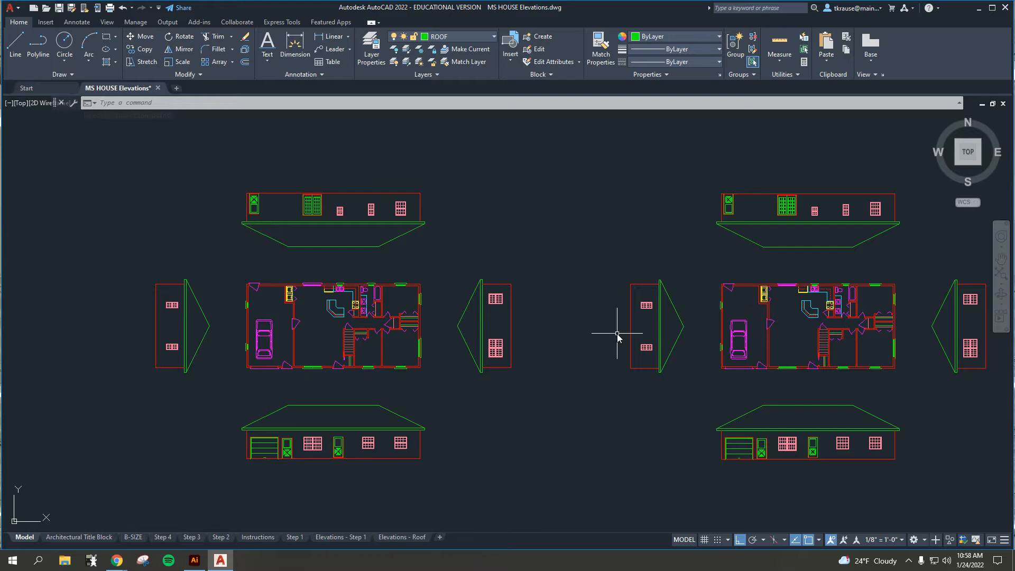
middle_click_drag(679, 297, 512, 300)
left_click(531, 263)
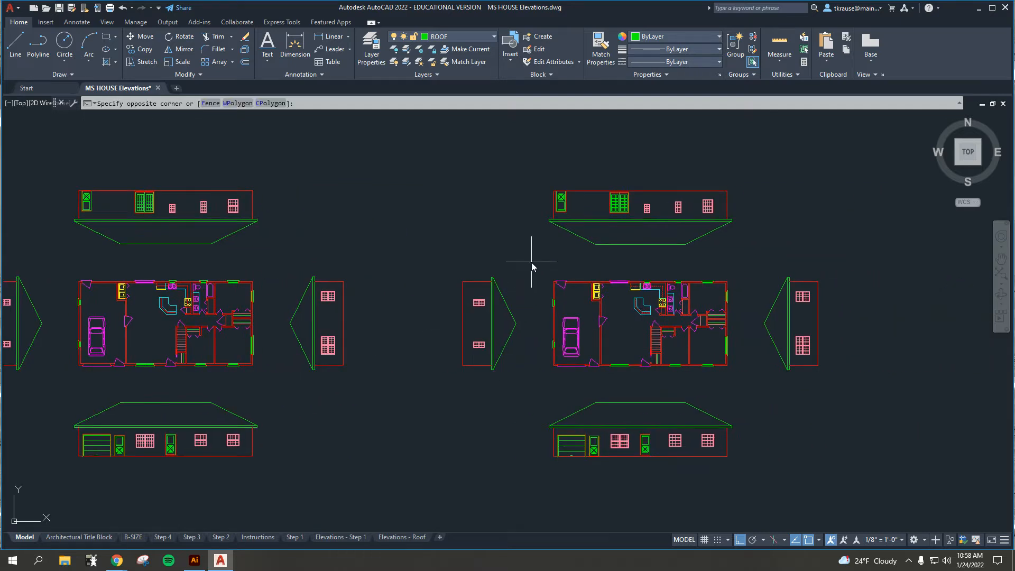
left_click(746, 381)
key("Delete")
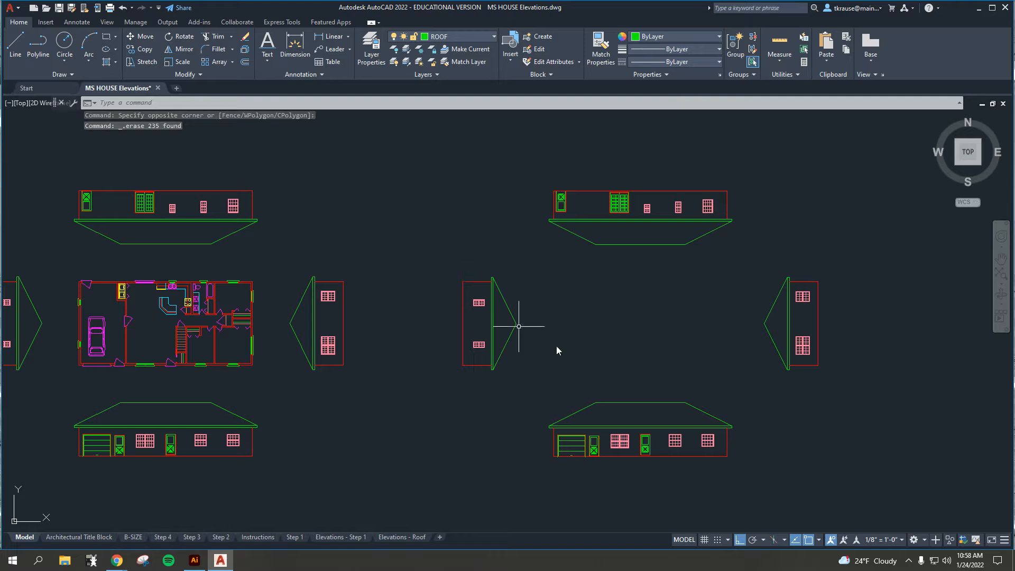
Rotate the duplicate's left side elevation 90 degrees counterclockwise about its roof peak to stand it upright.
middle_click_drag(764, 413, 752, 403)
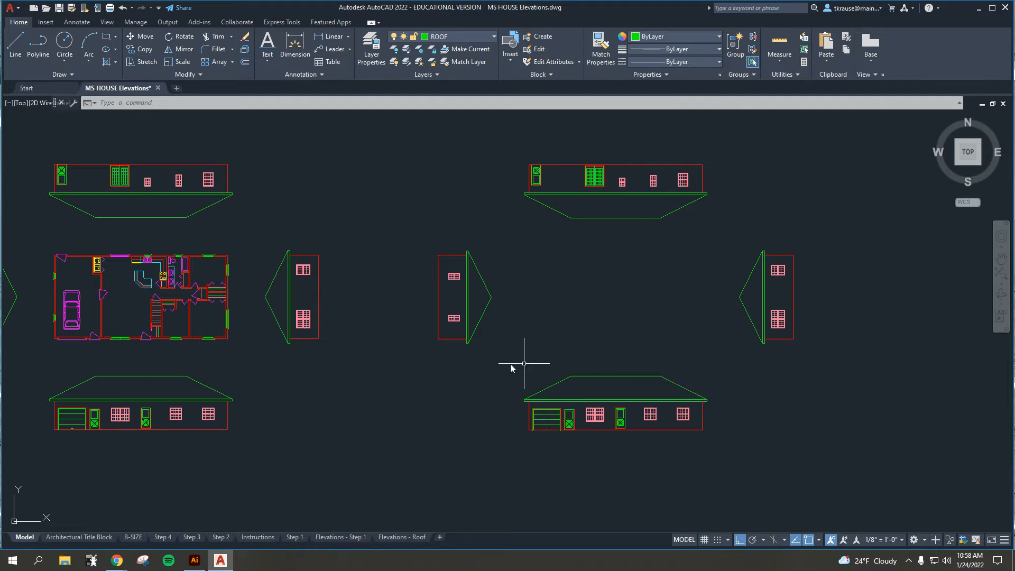
middle_click_drag(309, 373, 428, 379)
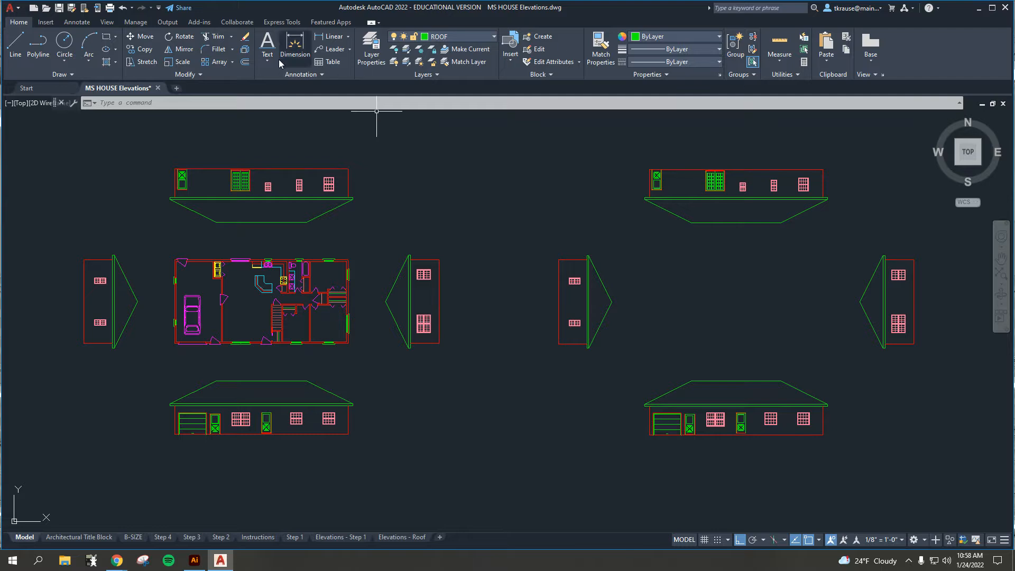
left_click(179, 36)
left_click(524, 231)
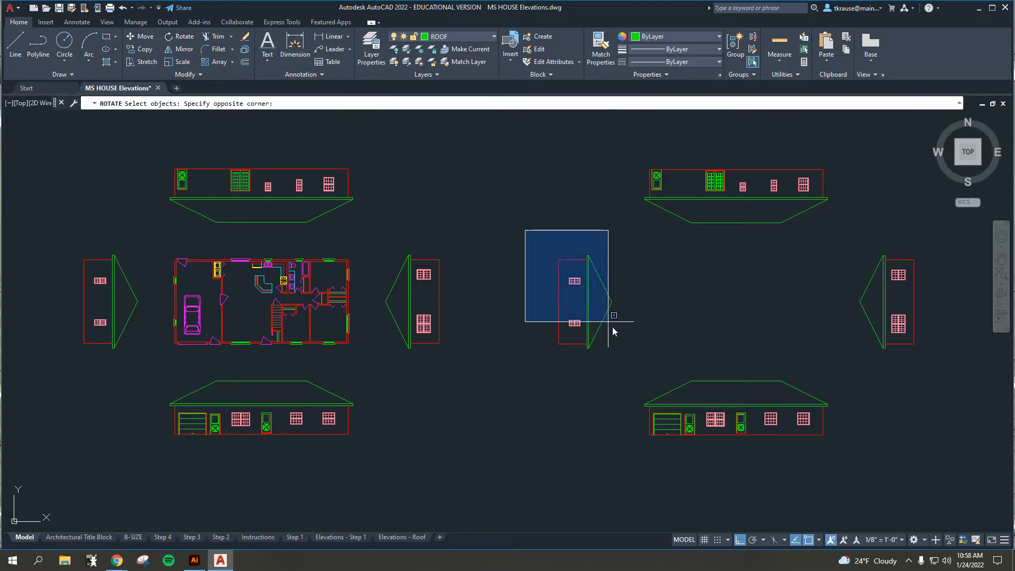
left_click(608, 321)
key("Return")
left_click(613, 301)
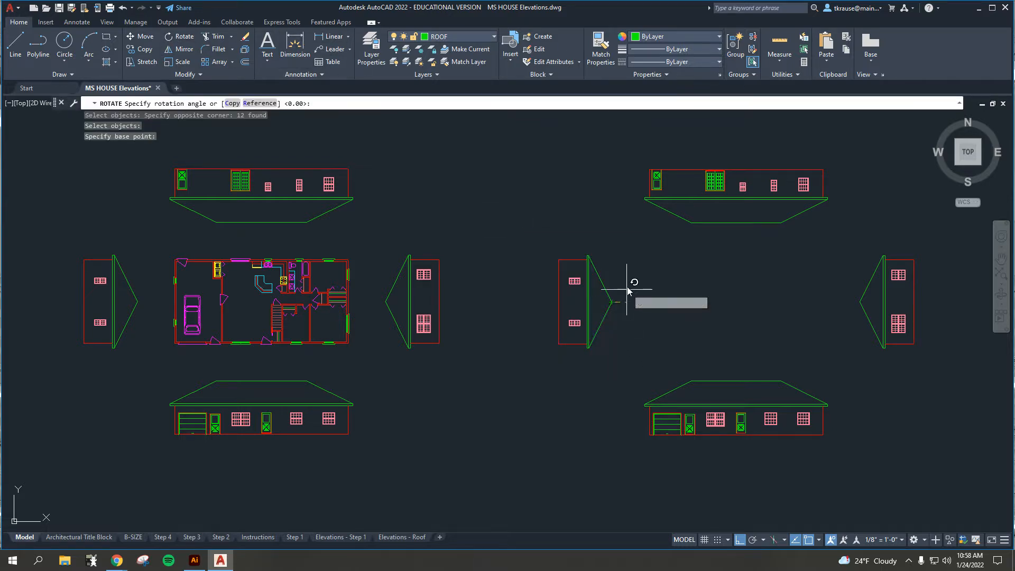
left_click(613, 240)
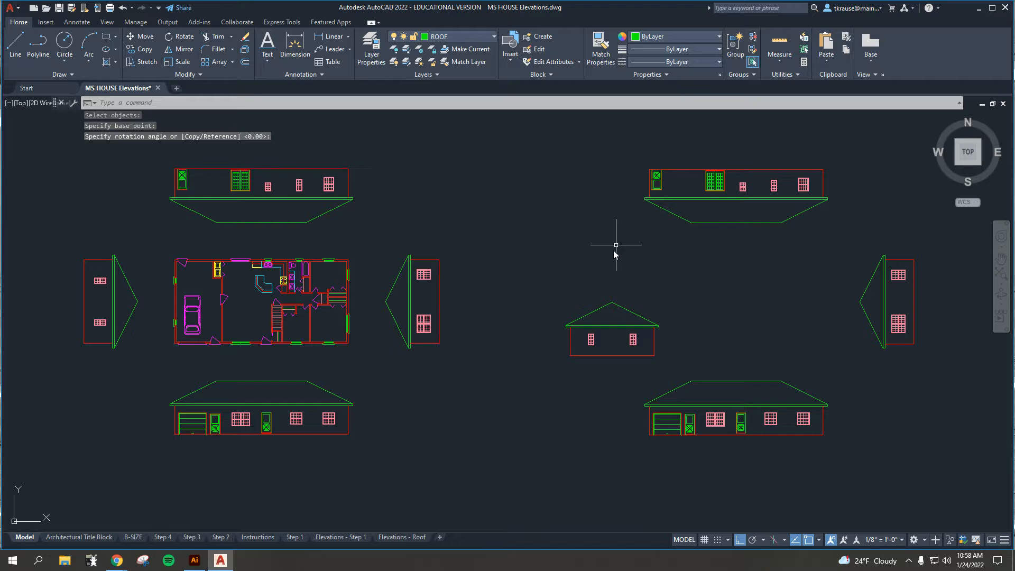
Rotate the duplicate's upside-down rear elevation 180 degrees to stand it upright.
left_click(608, 151)
left_click(841, 236)
right_click(792, 229)
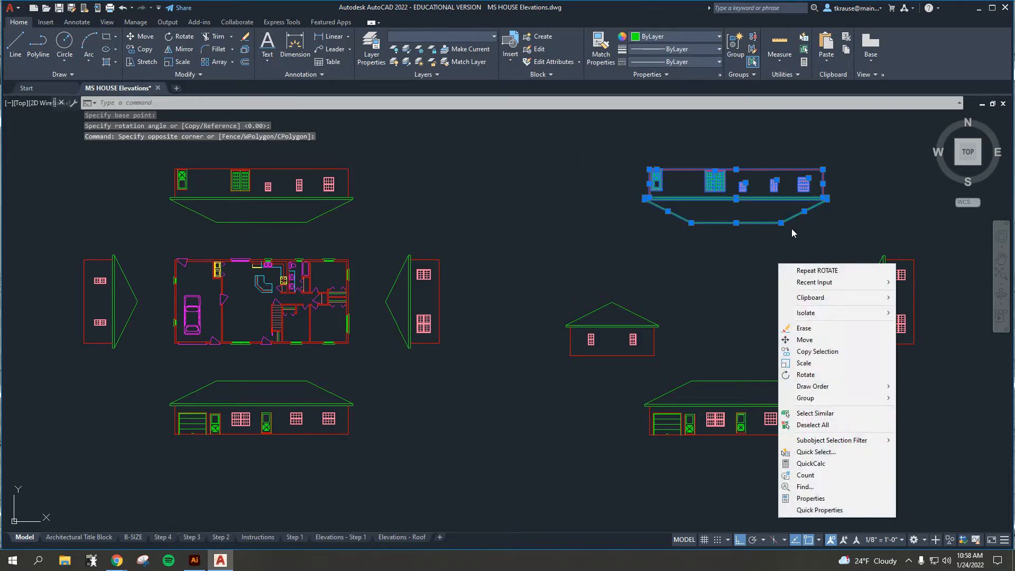
left_click(807, 270)
left_click(736, 207)
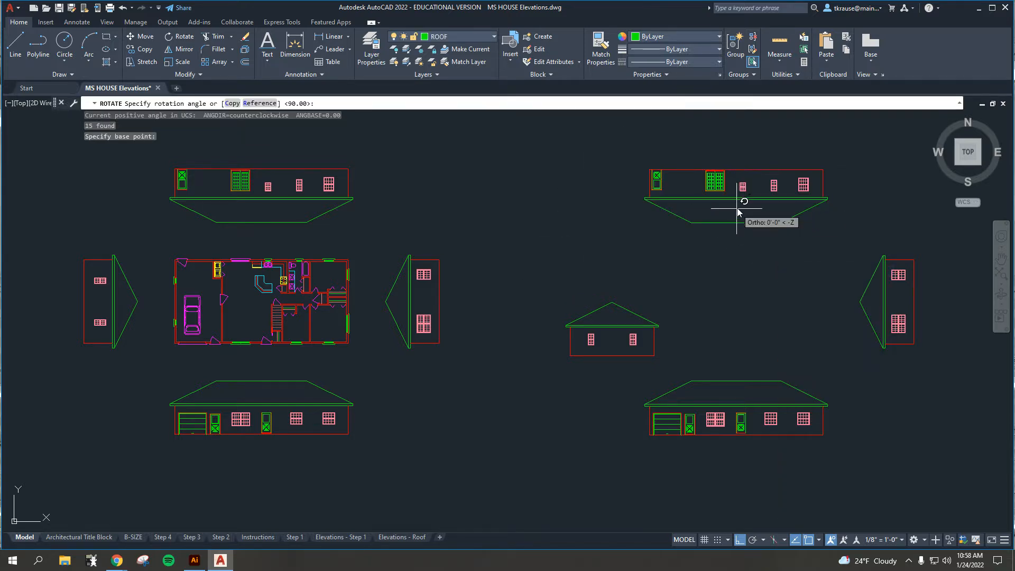
left_click(635, 138)
Rotate the duplicate's right side elevation a quarter turn clockwise to stand it upright.
left_click(851, 244)
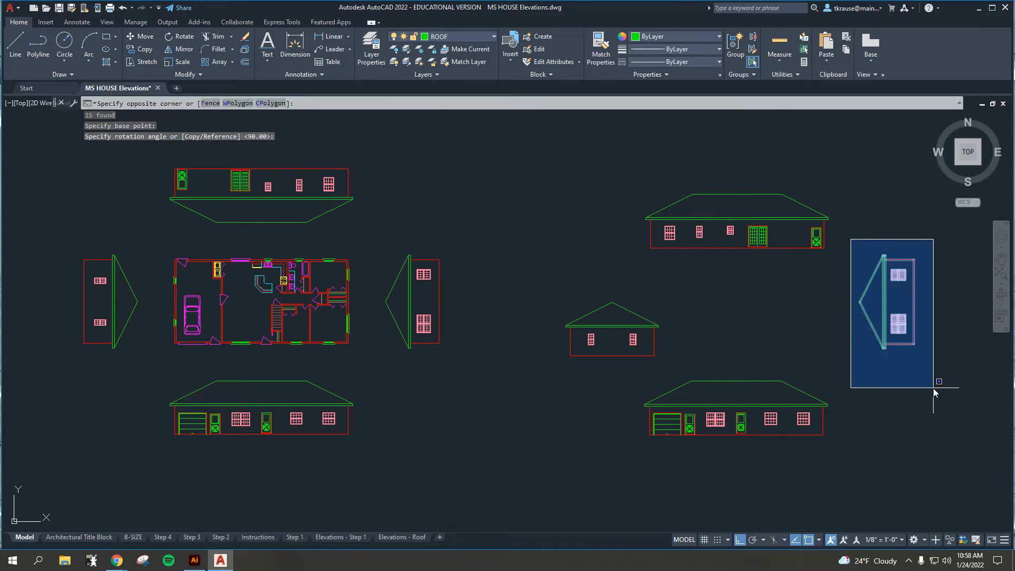
left_click(935, 408)
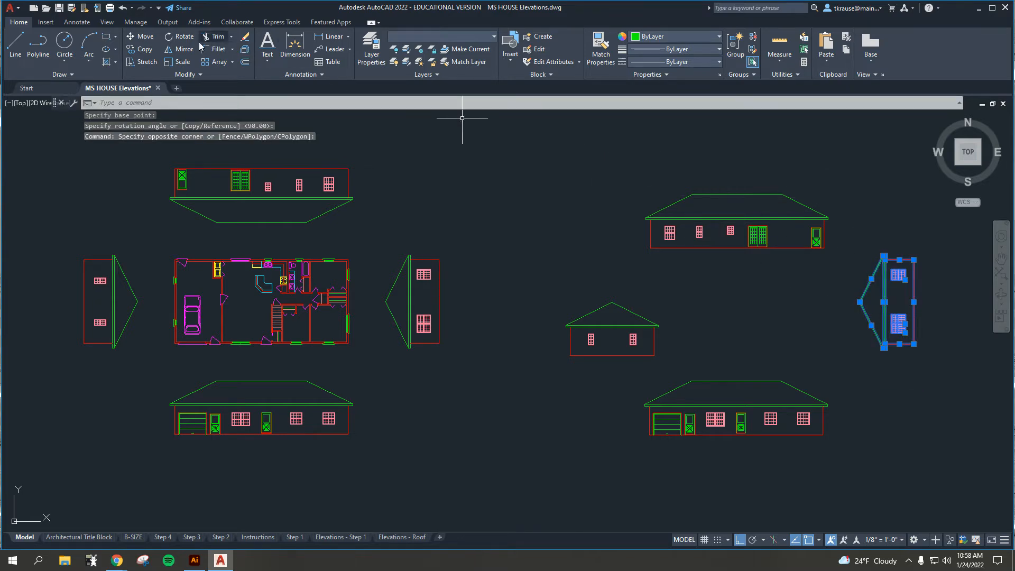
left_click(180, 36)
left_click(877, 302)
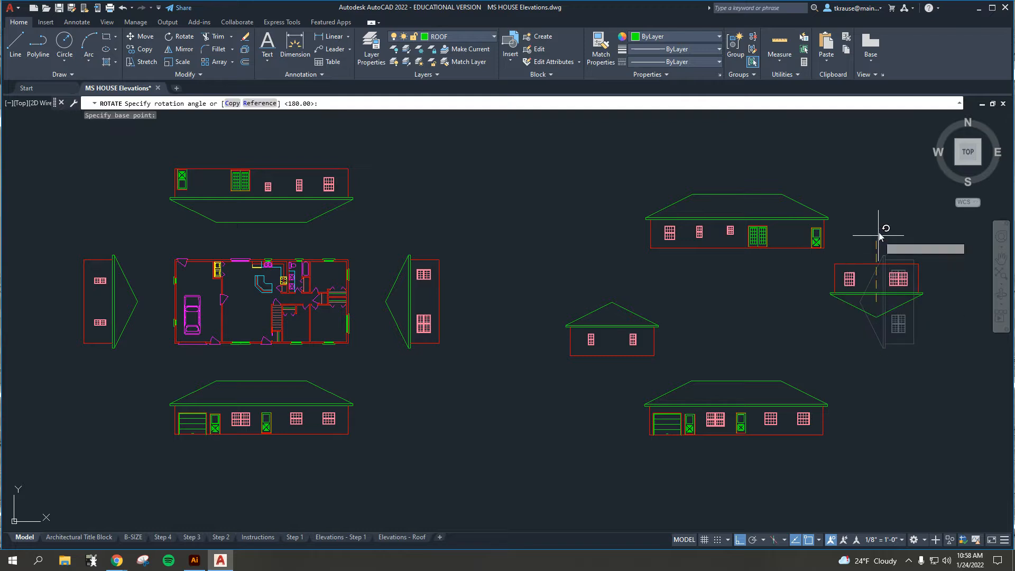
left_click(888, 397)
key("Escape")
key("Escape")
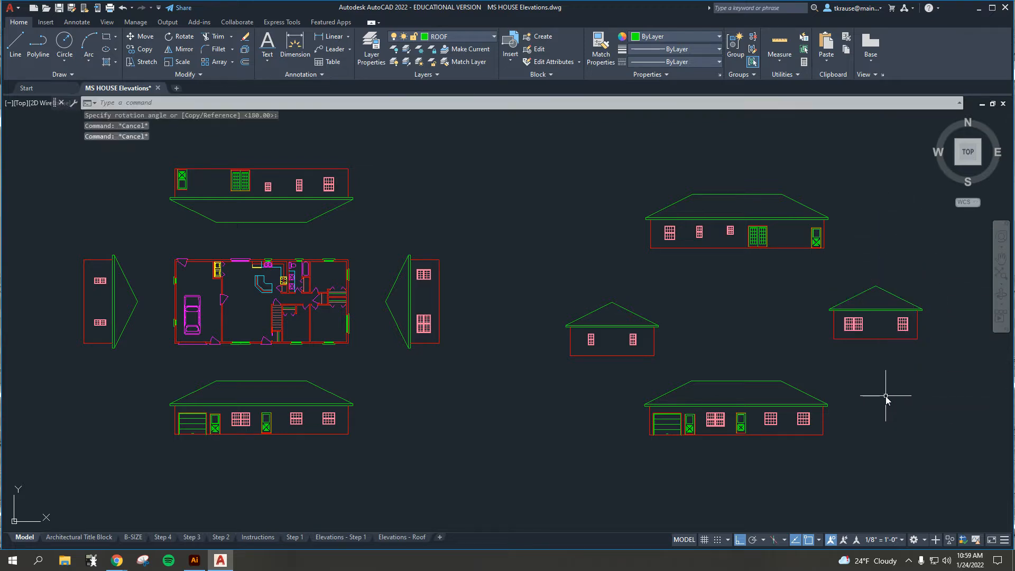
Draw a 10' horizontal line outward from the duplicated front elevation's lower-right corner, continuing 20' straight down.
middle_click_drag(848, 364, 761, 343)
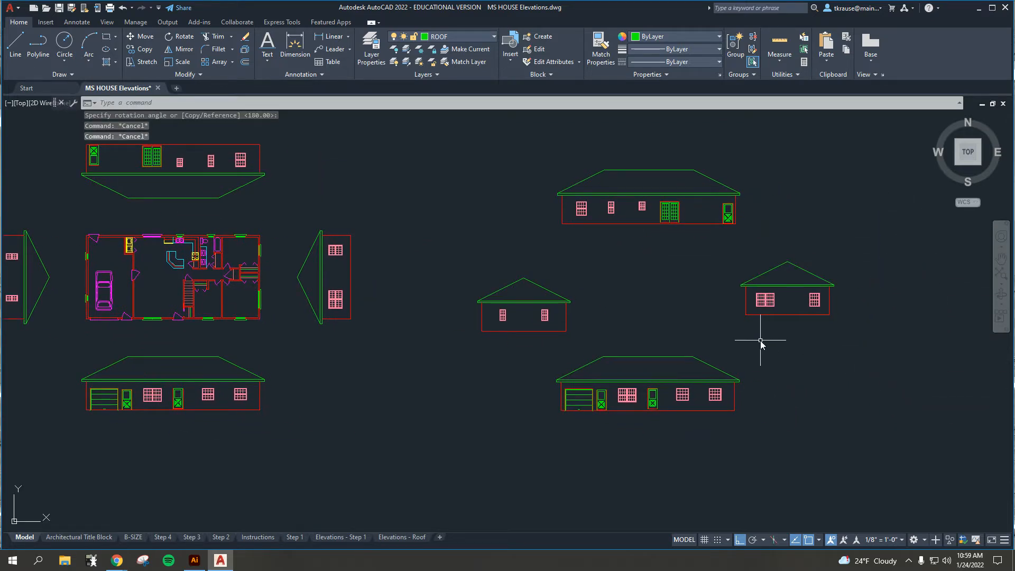
type("l")
key("Return")
left_click(734, 410)
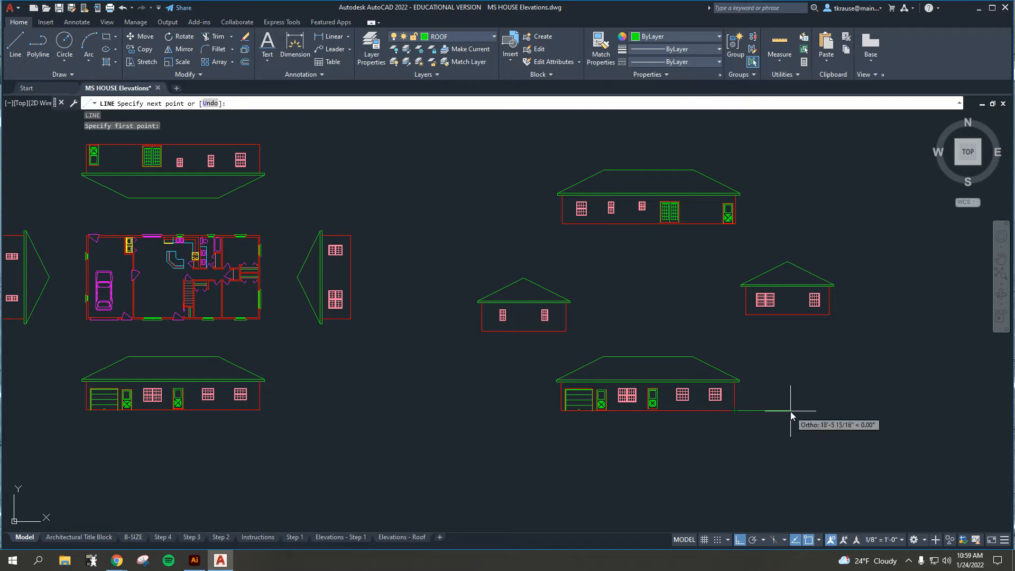
type("10'")
key("Return")
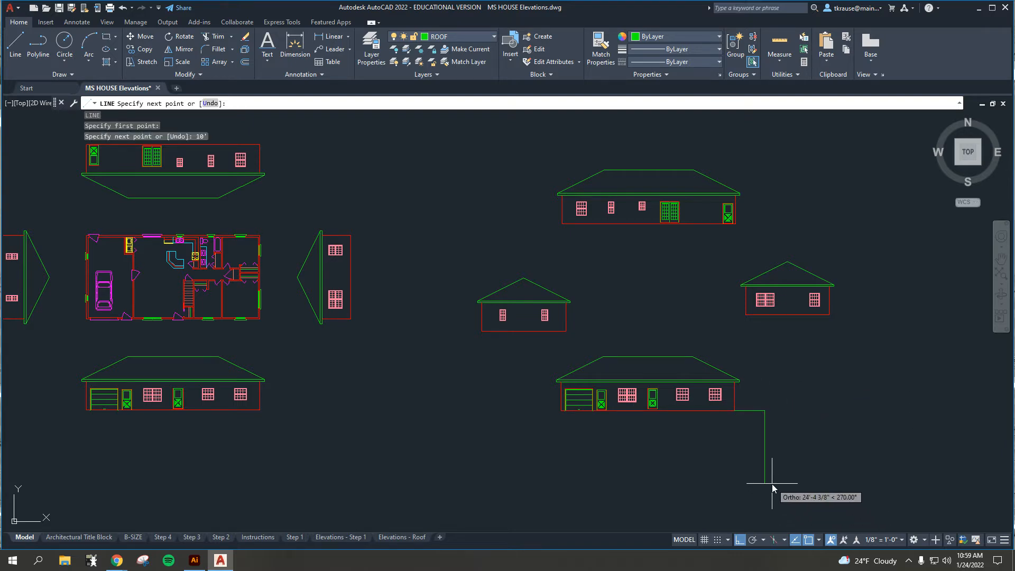
type("20'")
key("Return")
key("Escape")
key("Escape")
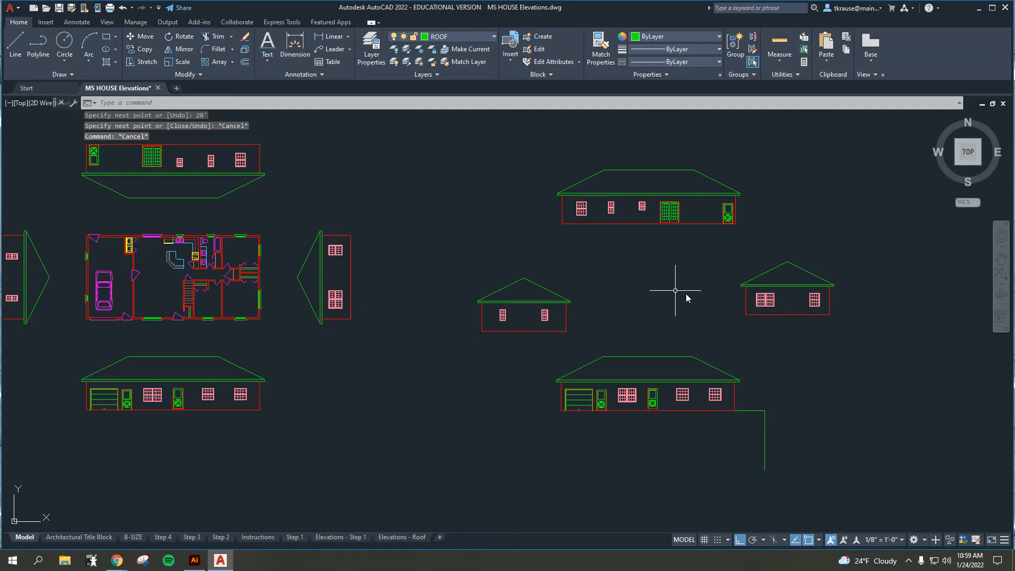
left_click(530, 344)
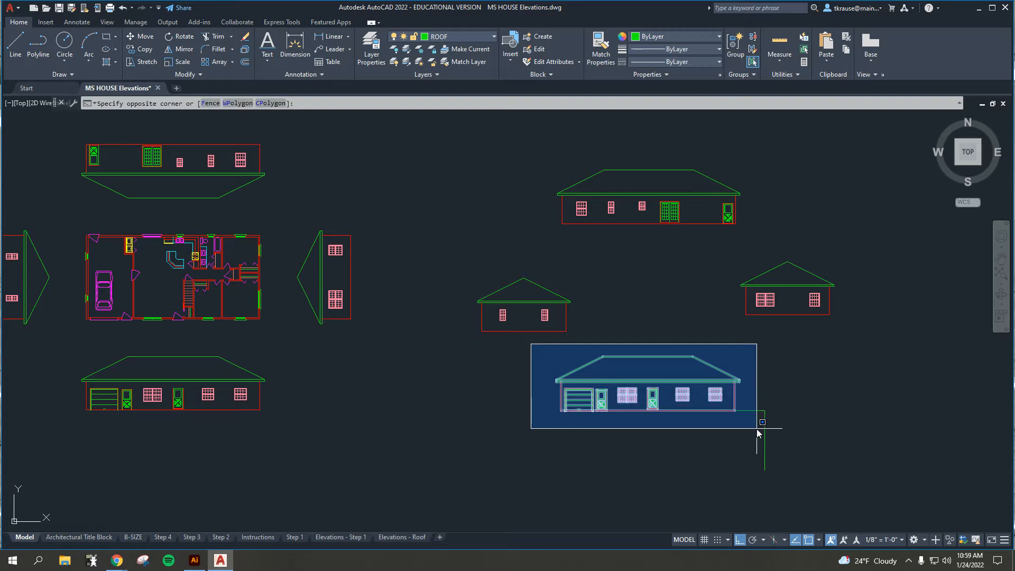
key("Escape")
key("Escape")
middle_click_drag(285, 320, 382, 353)
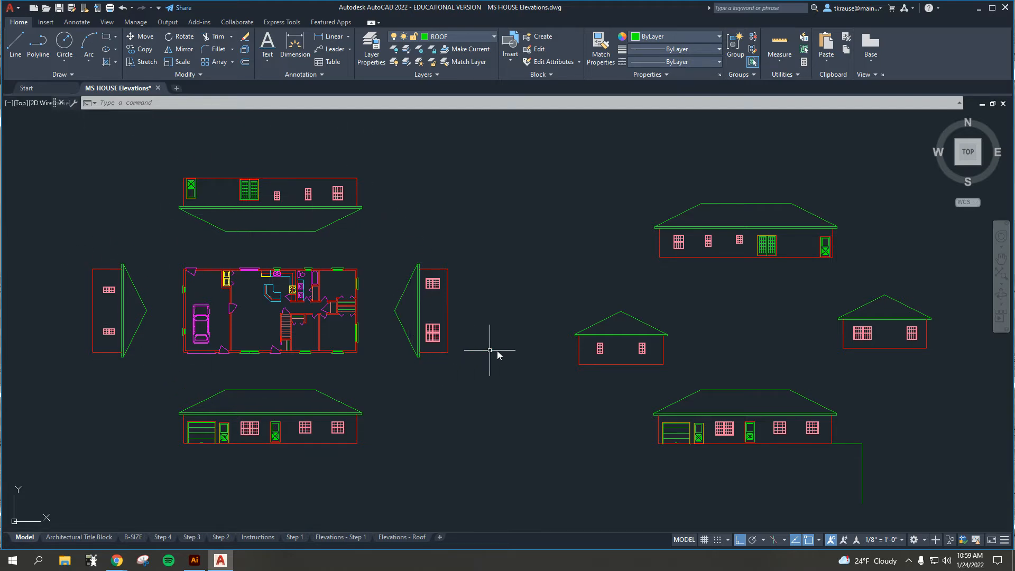
middle_click_drag(577, 347, 514, 334)
left_click(557, 155)
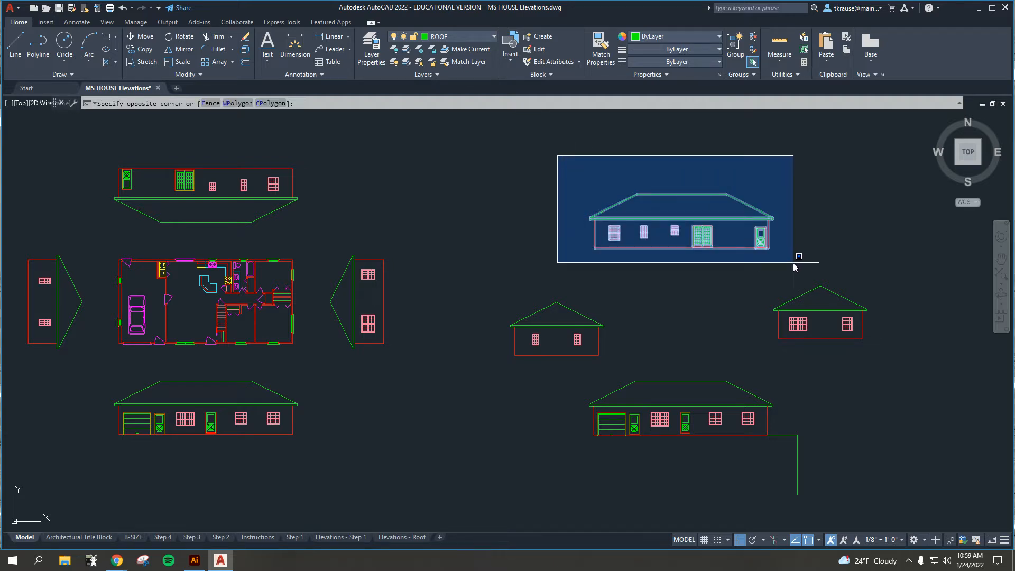
key("Escape")
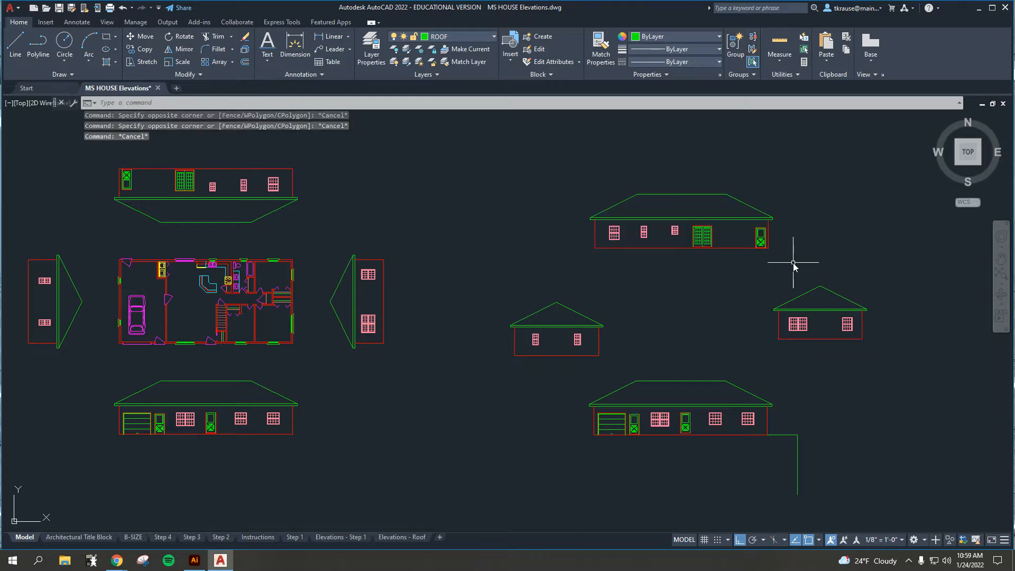
middle_click_drag(747, 412, 658, 335)
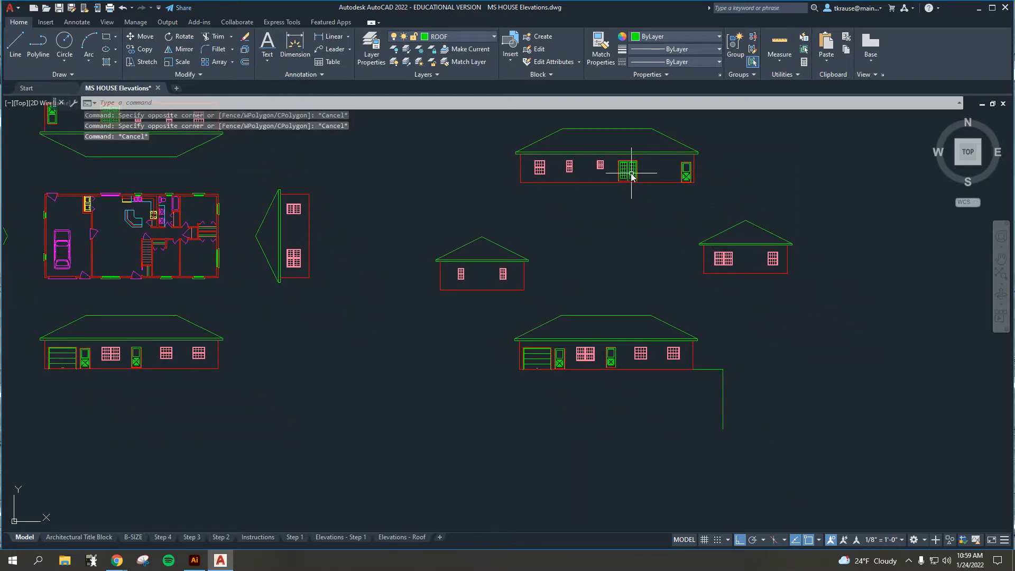
Move the upright right side elevation so its lower-left wall corner meets the outer end of the 10' guide line beside the front elevation.
left_click(674, 202)
left_click(834, 290)
type("m")
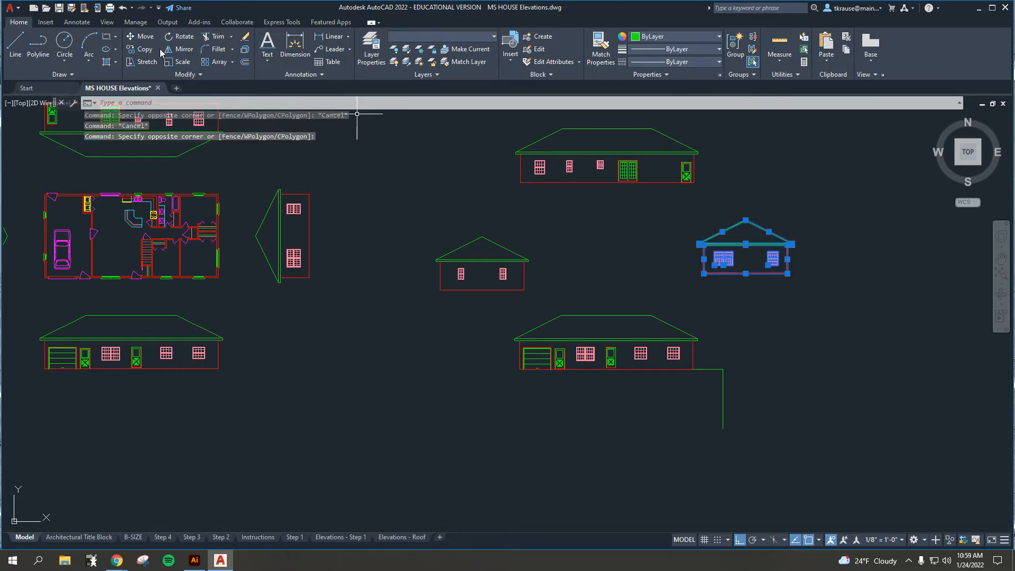
key("Return")
left_click(701, 274)
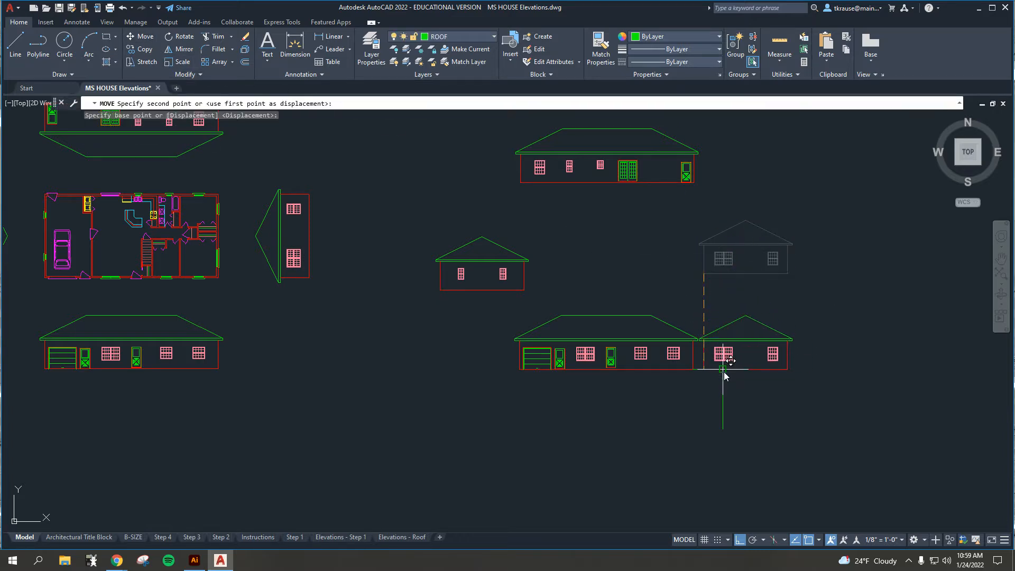
scroll(721, 362, "up", 6)
left_click(699, 359)
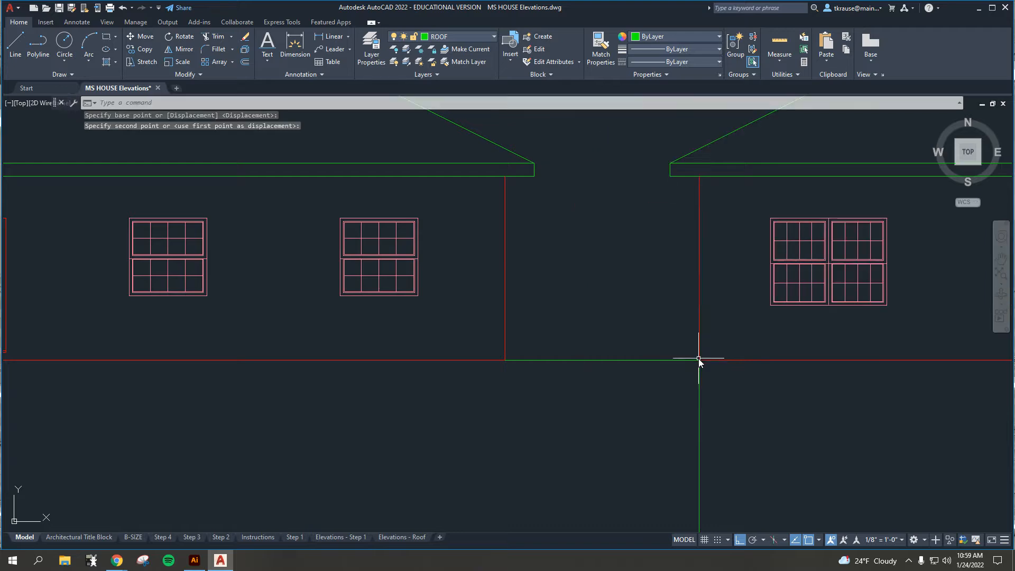
key("Escape")
scroll(628, 285, "down", 4)
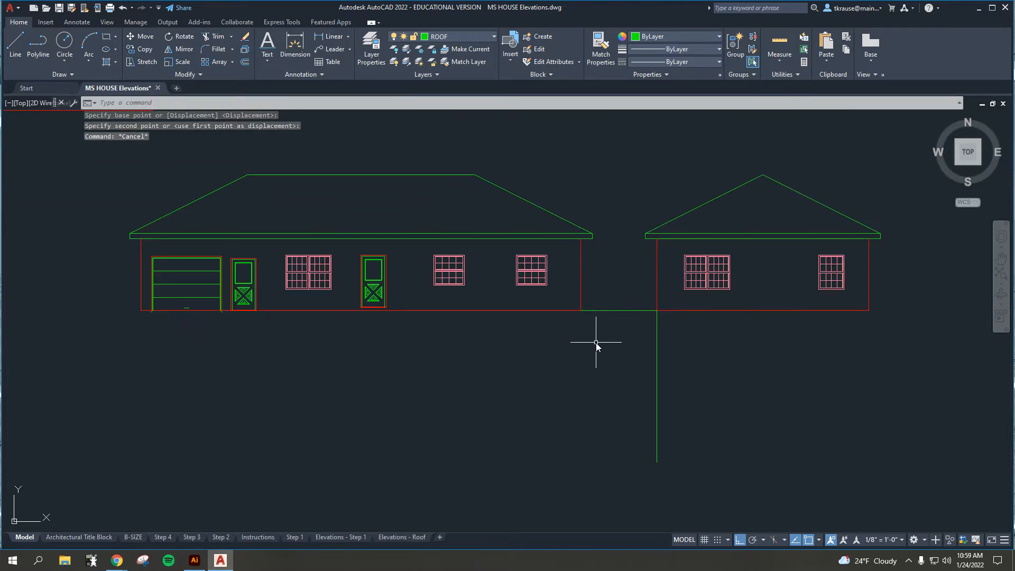
Move the upright left side elevation so its upper-left wall corner sits on the lower end of the 20' vertical guide line.
scroll(595, 344, "down", 2)
middle_click_drag(596, 344, 664, 404)
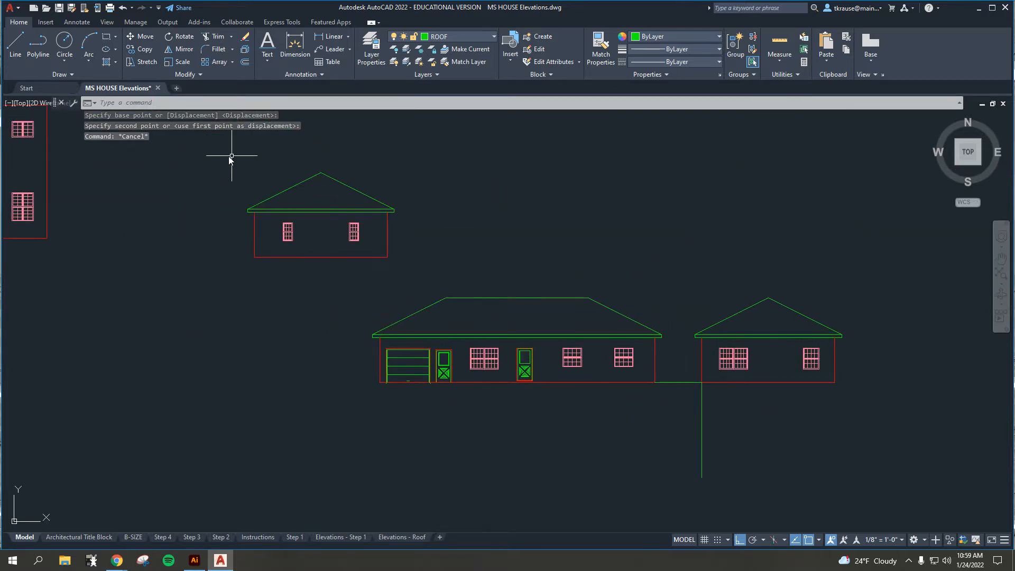
left_click(205, 150)
left_click(448, 266)
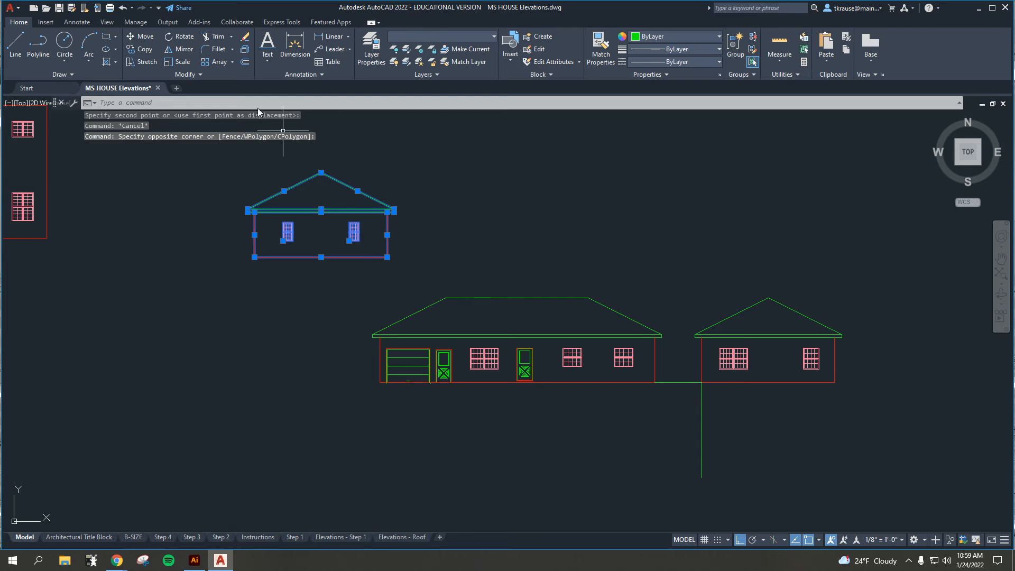
left_click(149, 36)
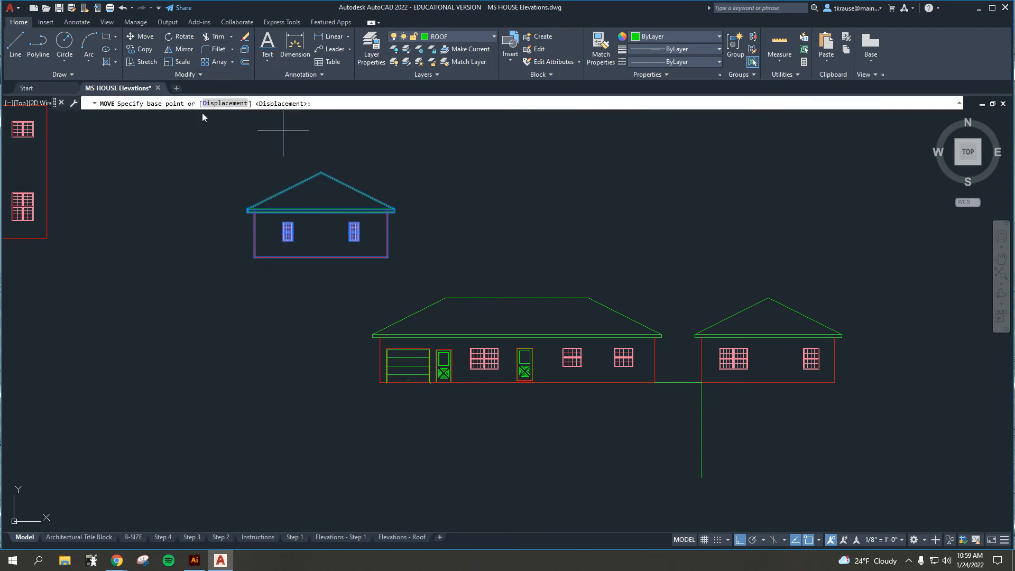
left_click(254, 213)
left_click(702, 478)
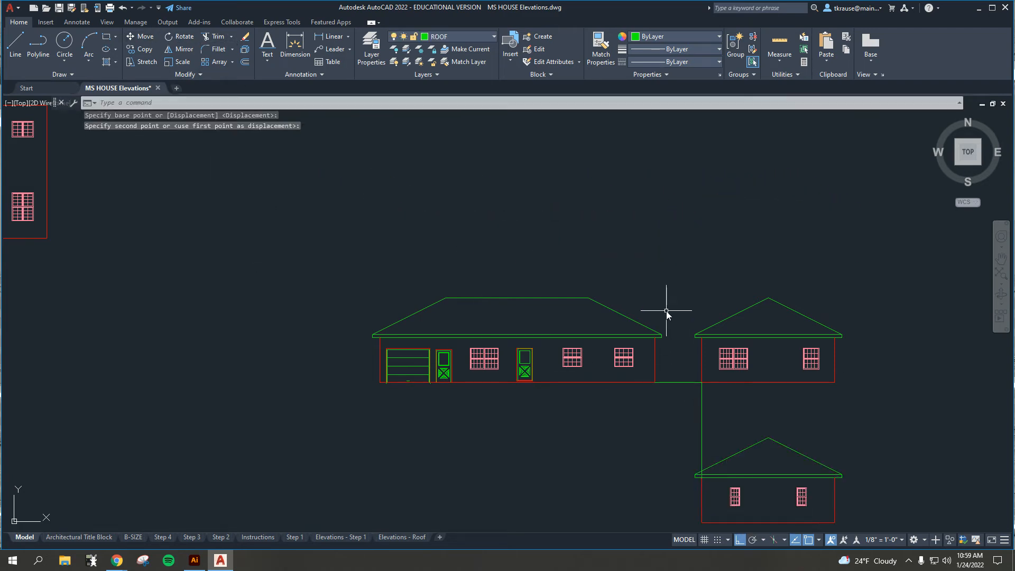
key("Escape")
left_click(716, 411)
left_click(654, 413)
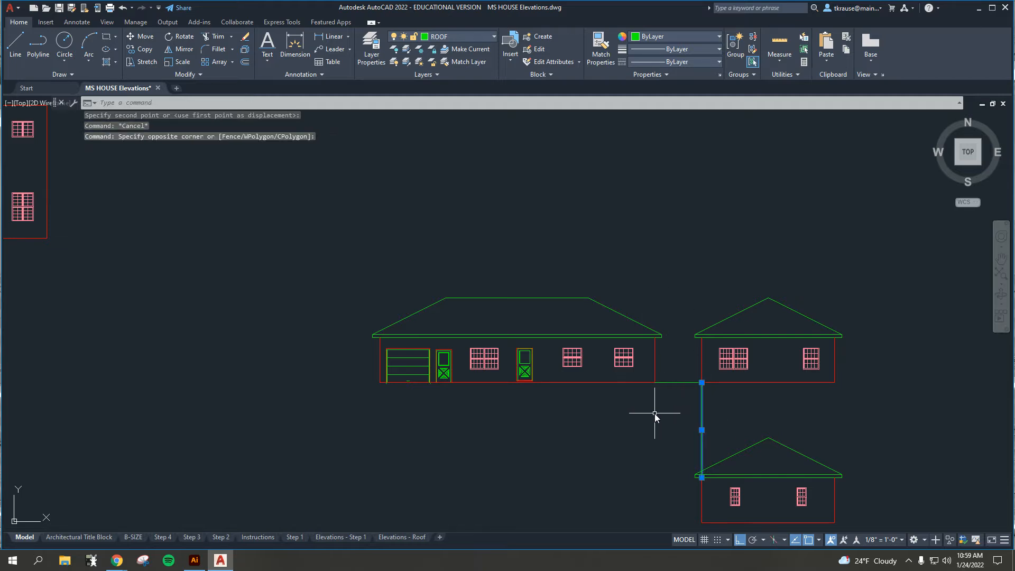
key("Escape")
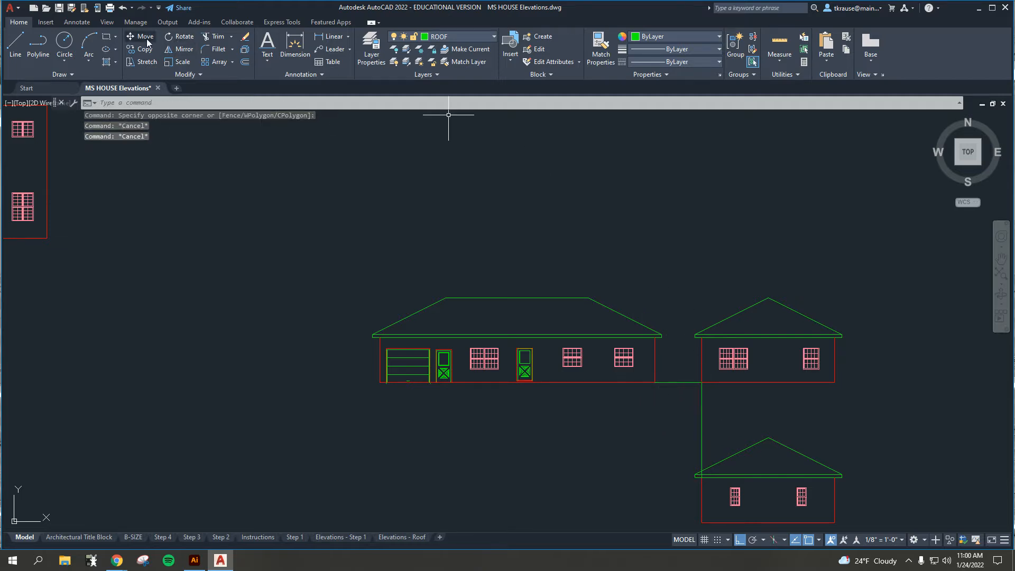
Copy the 10' horizontal guide line from its right end to the lower end of the vertical guide line.
left_click(141, 51)
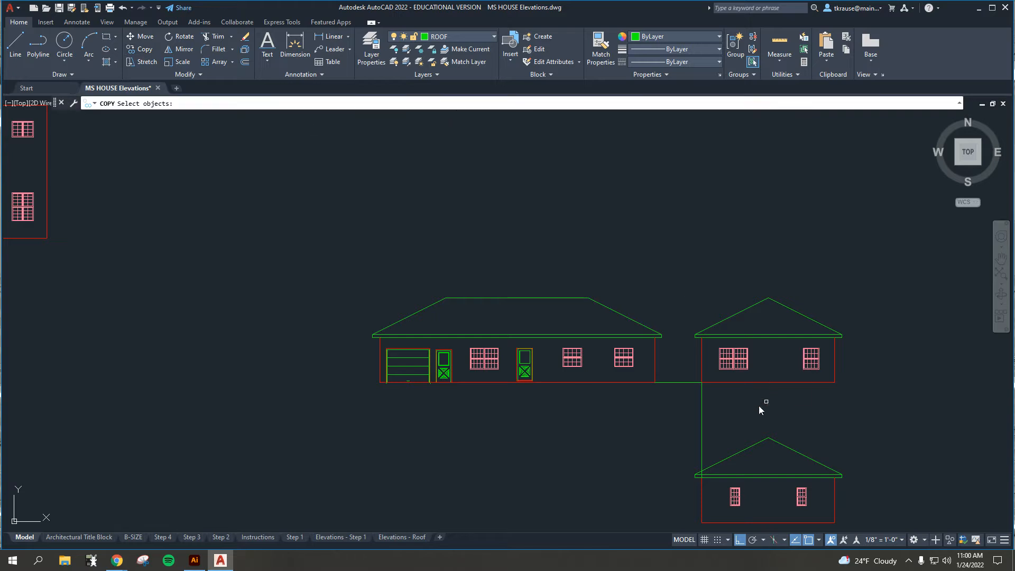
left_click(680, 382)
key("Return")
left_click(701, 382)
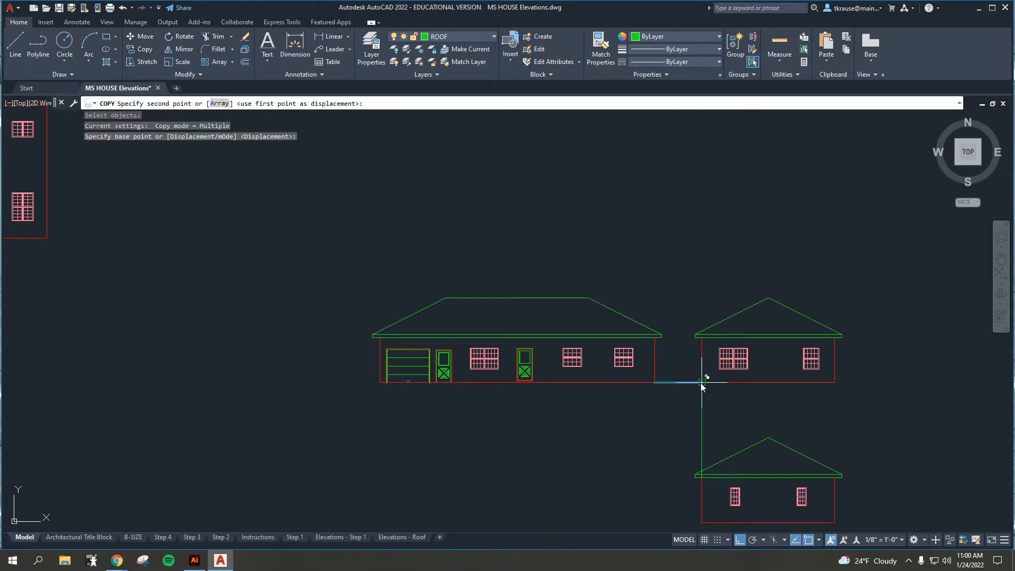
left_click(702, 477)
key("Escape")
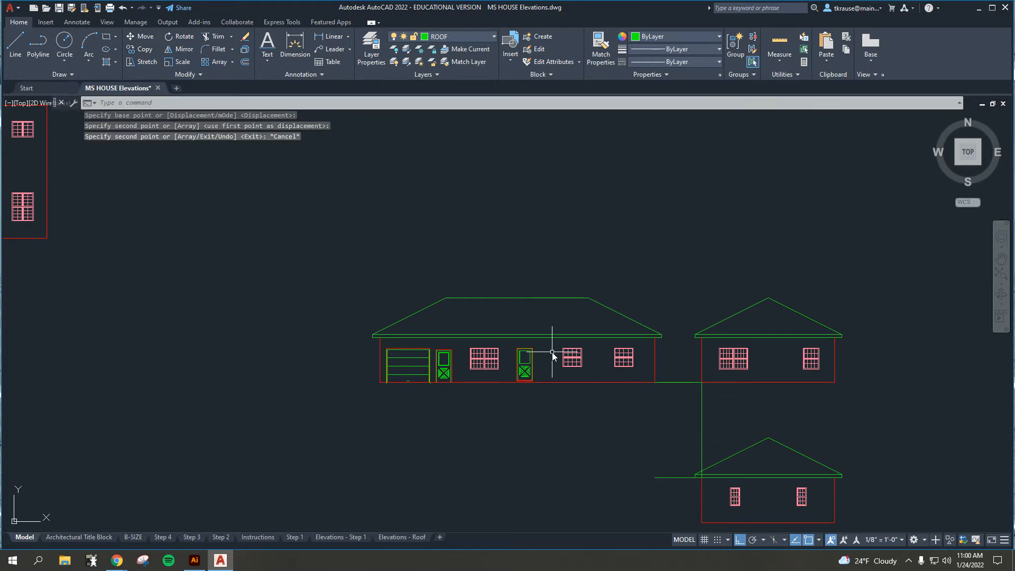
key("Escape")
Move the upright rear elevation so its upper-right wall corner meets the left end of the copied 10' guide line.
scroll(552, 355, "down", 4)
left_click(437, 190)
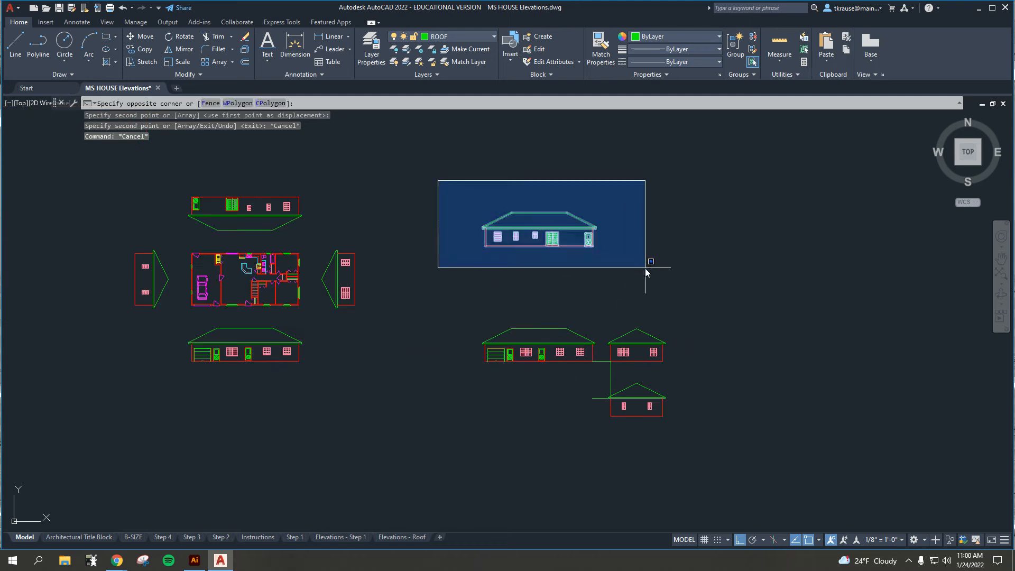
left_click(646, 267)
left_click(138, 36)
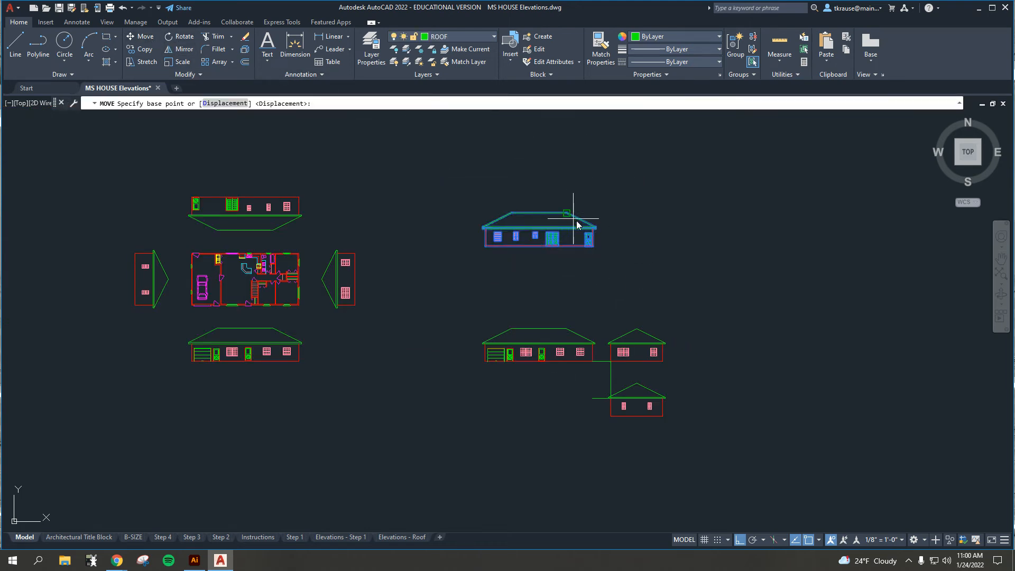
scroll(593, 241, "up", 4)
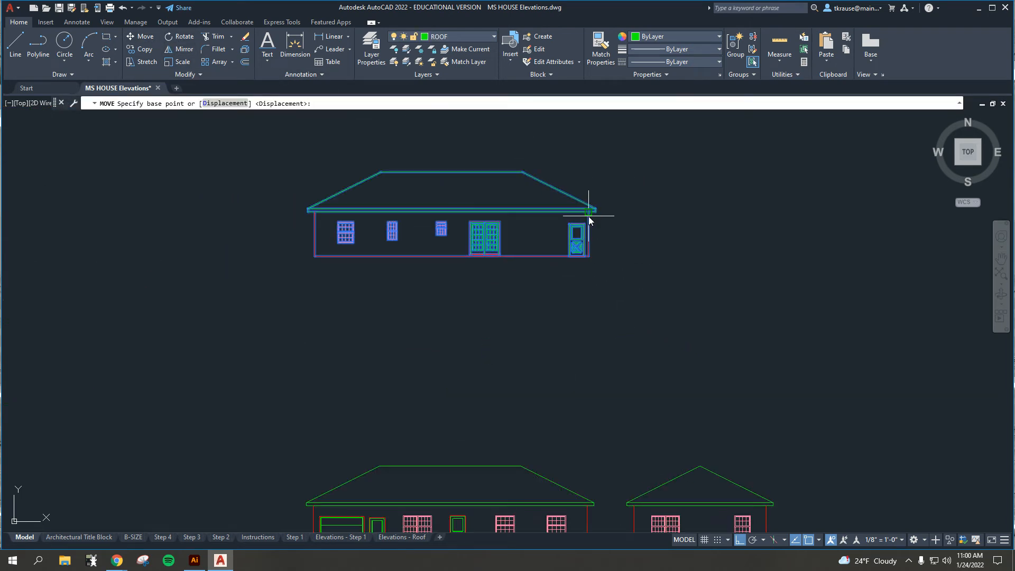
mouse_move(588, 216)
middle_mouse_down()
mouse_move(600, 221)
mouse_move(605, 179)
mouse_move(585, 231)
middle_mouse_up()
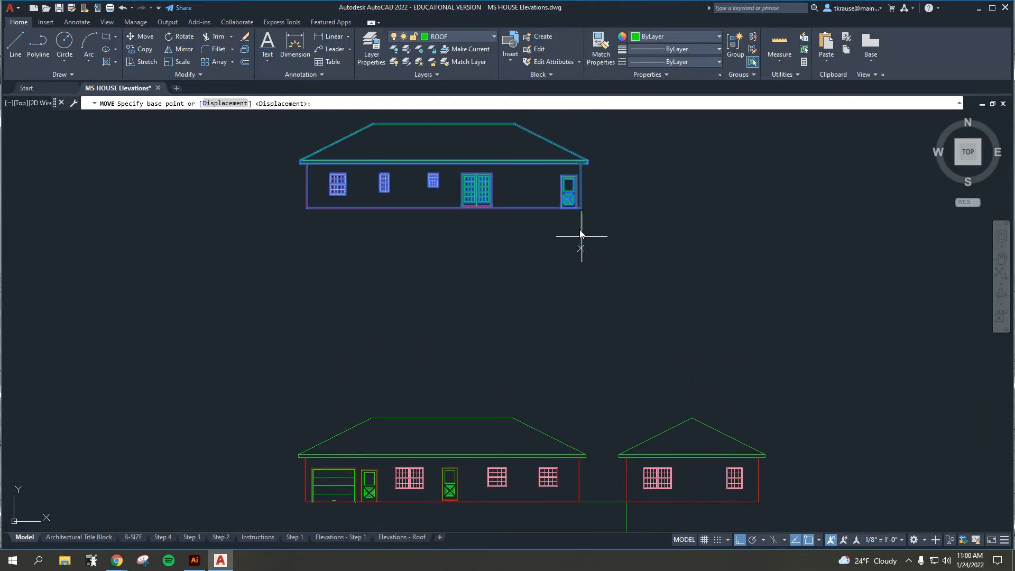
left_click(582, 169)
middle_click_drag(576, 302, 592, 174)
left_click(597, 463)
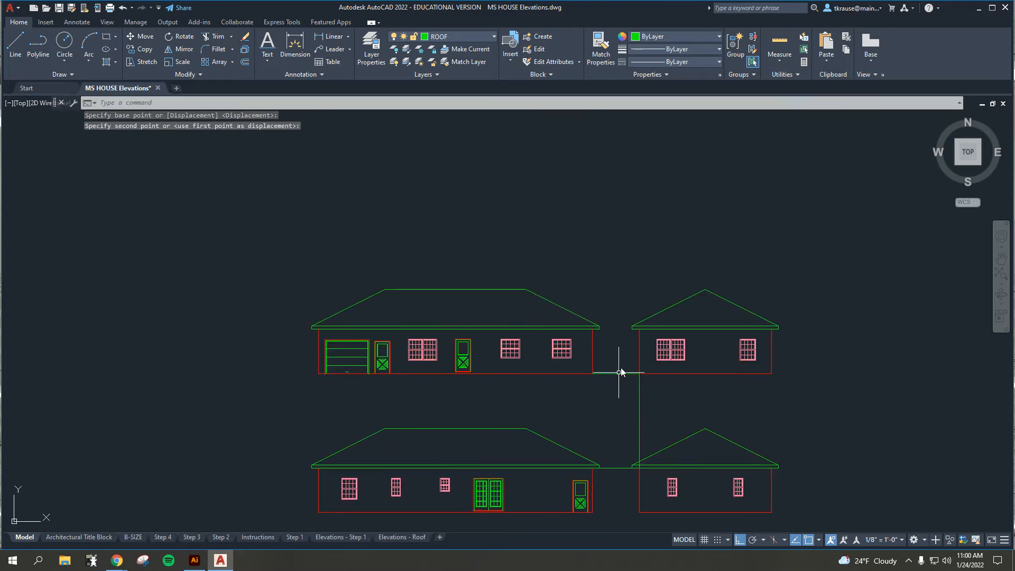
key("Escape")
Delete the two horizontal guide lines and the vertical guide line between the arranged elevations.
left_click(630, 482)
left_click(607, 351)
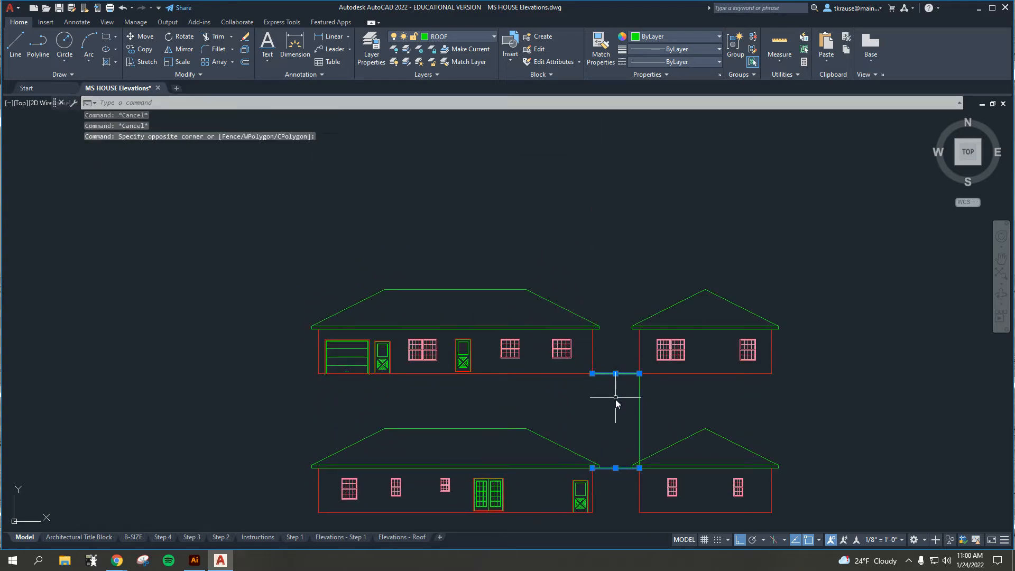
key("Delete")
left_click(675, 435)
left_click(607, 404)
key("Delete")
Move the four arranged upright elevations together straight up, level with the original floor plan layout.
scroll(607, 403, "down", 2)
mouse_move(611, 408)
middle_mouse_down()
mouse_move(601, 342)
mouse_move(740, 381)
middle_mouse_up()
scroll(593, 296, "down", 2)
left_click(573, 283)
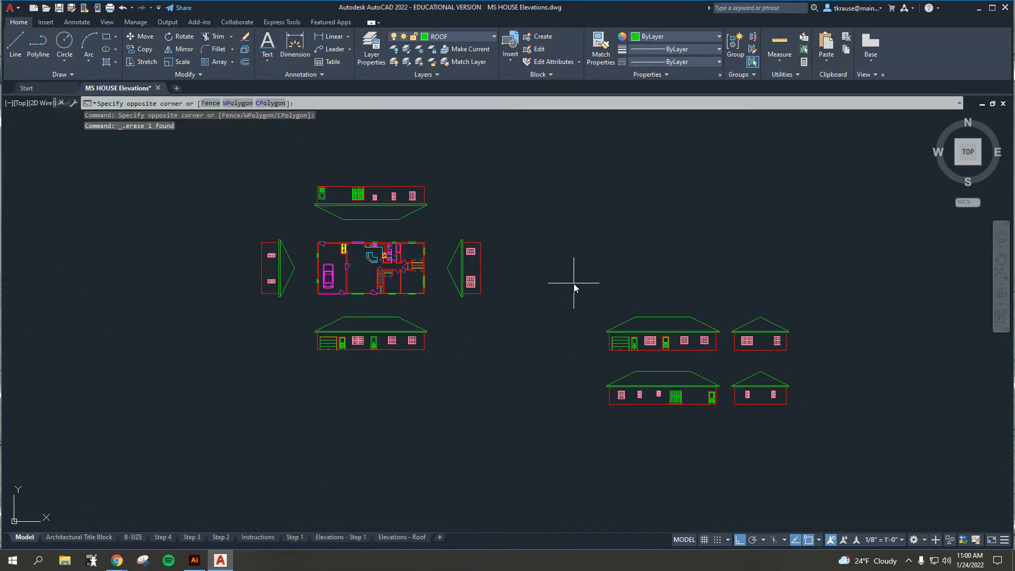
left_click(832, 446)
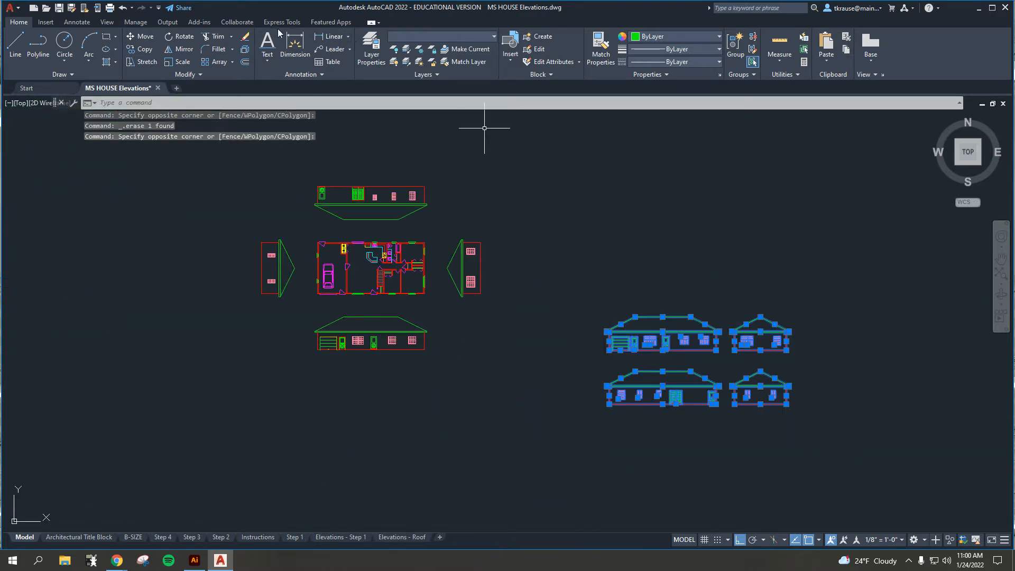
left_click(150, 38)
left_click(662, 359)
left_click(665, 271)
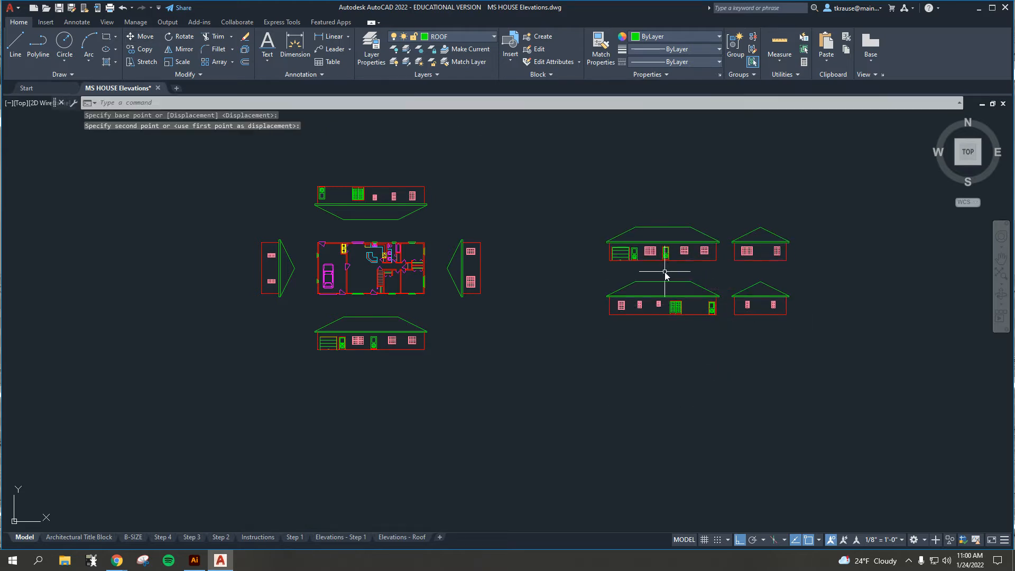
key("Escape")
key("Escape")
mouse_move(535, 320)
middle_mouse_down()
mouse_move(539, 379)
mouse_move(512, 389)
middle_mouse_up()
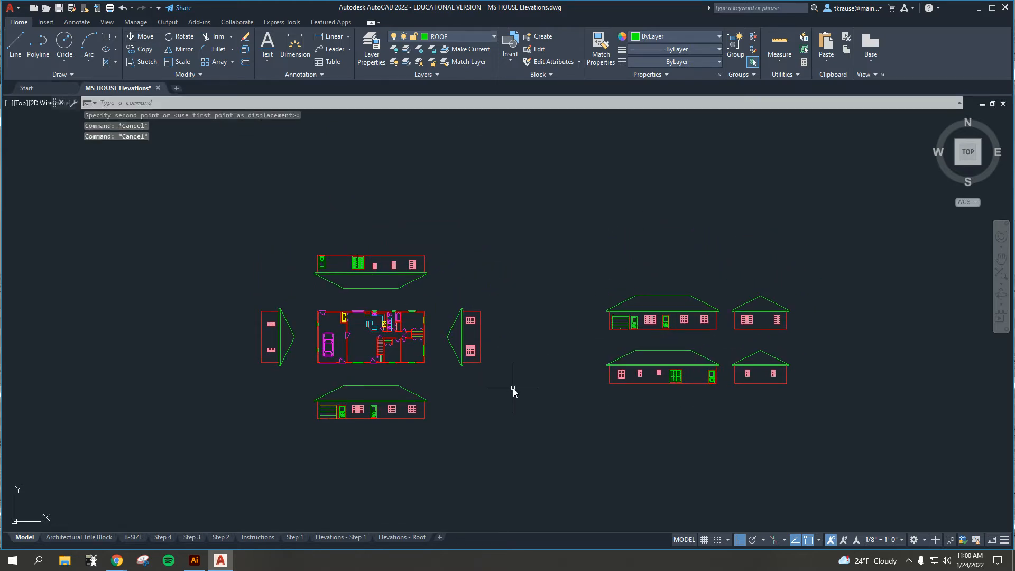
scroll(595, 370, "up", 3)
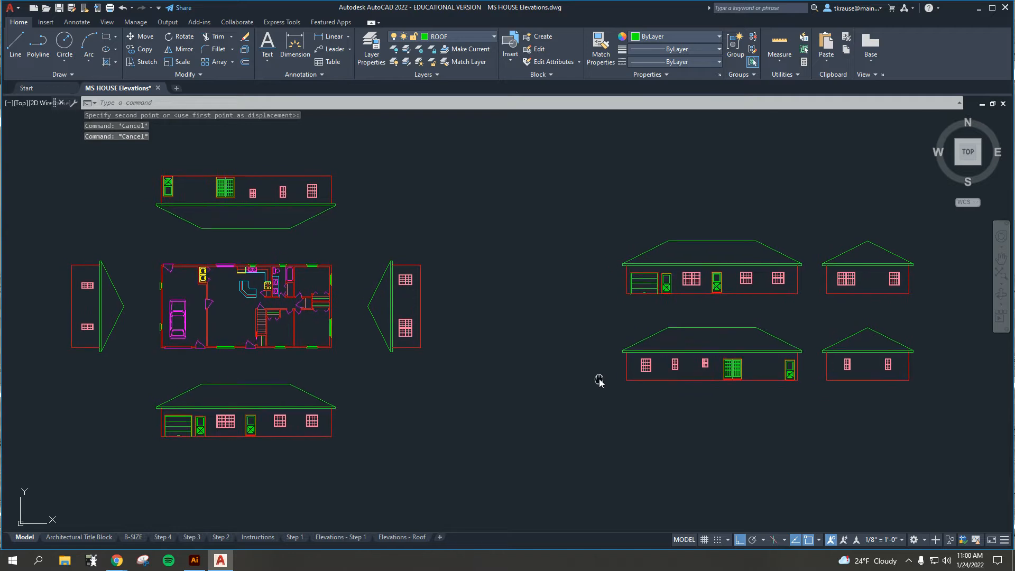
left_click(566, 202)
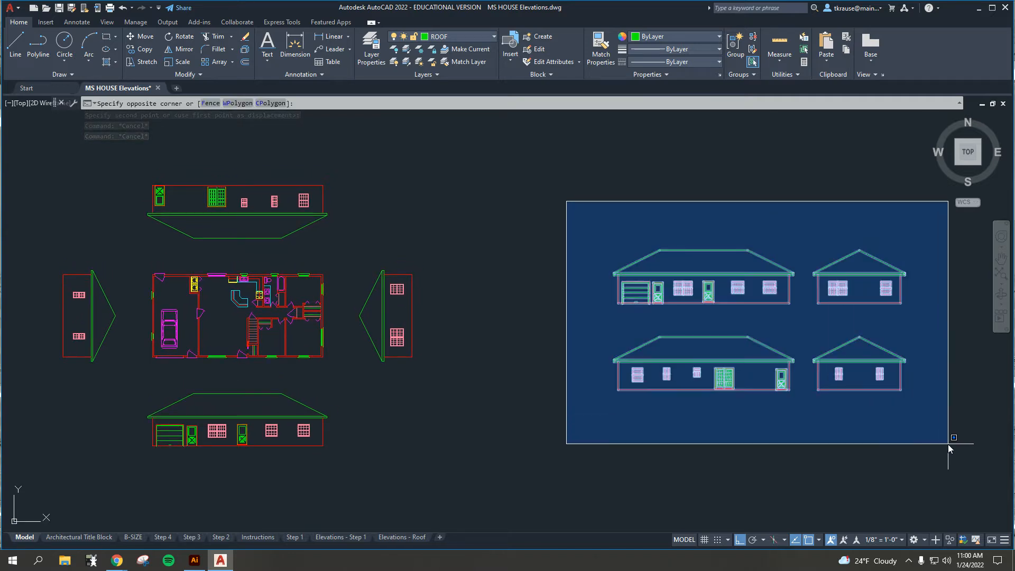
key("Escape")
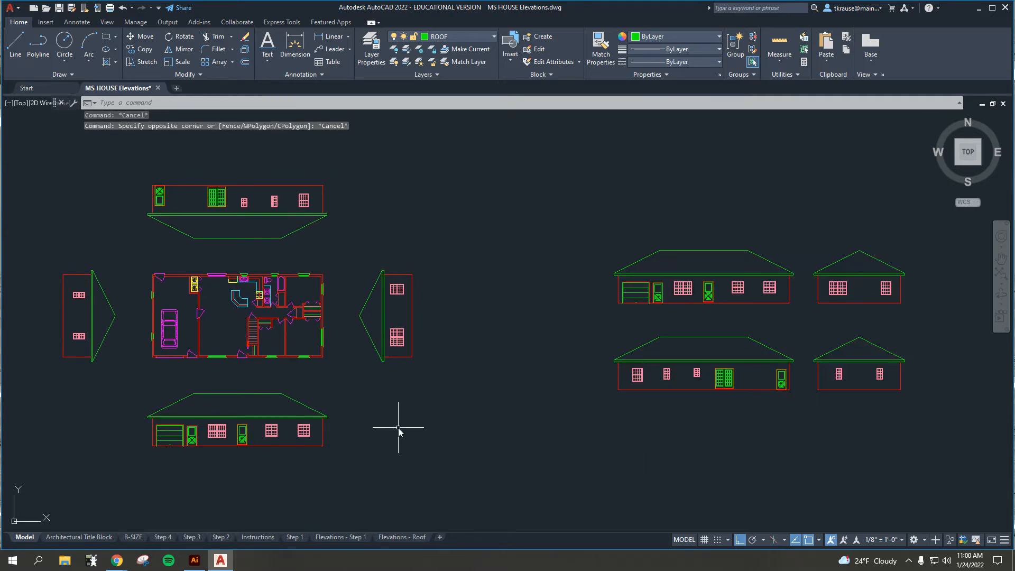
left_click(35, 151)
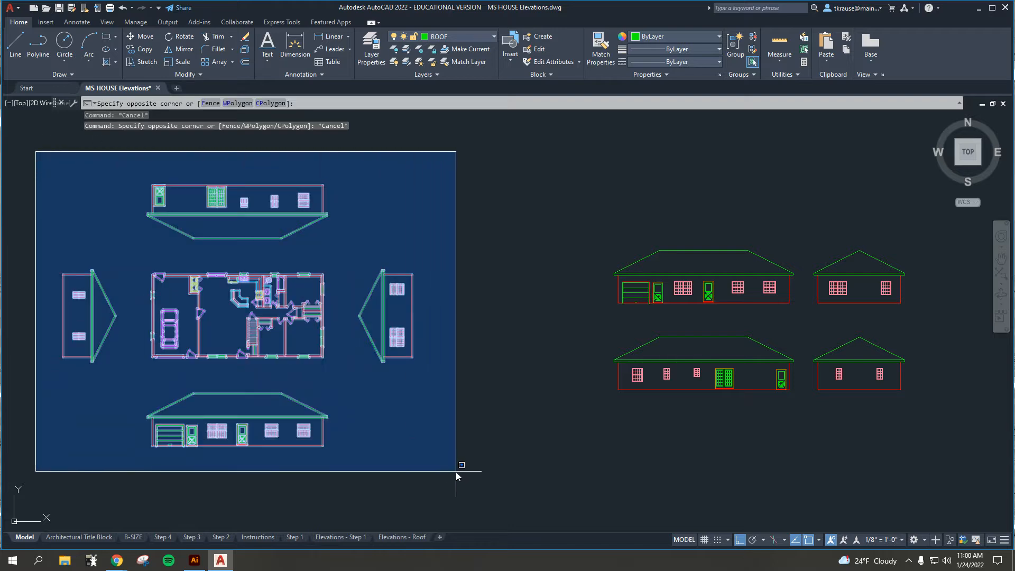
key("Escape")
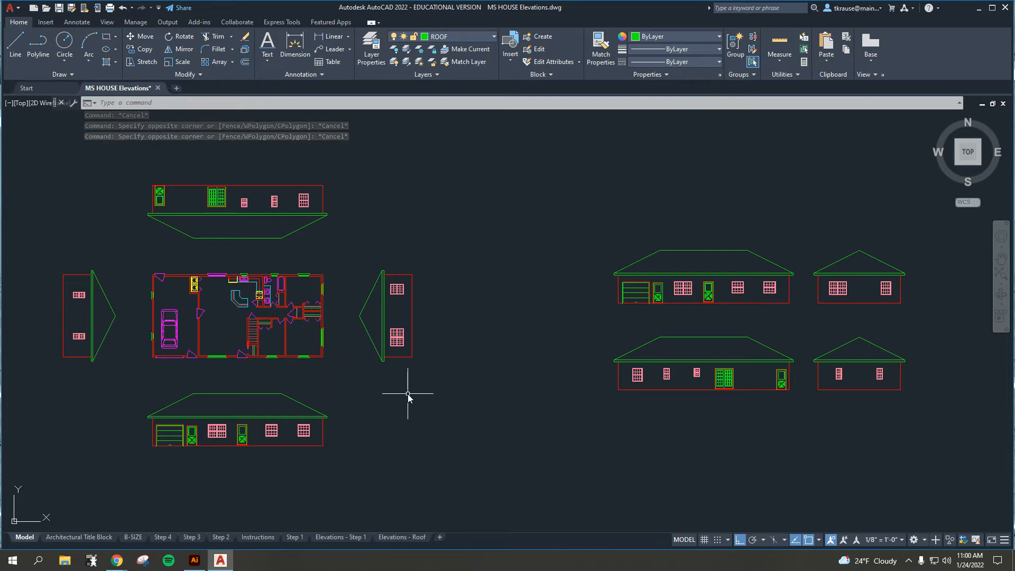
middle_click_drag(397, 394, 432, 402)
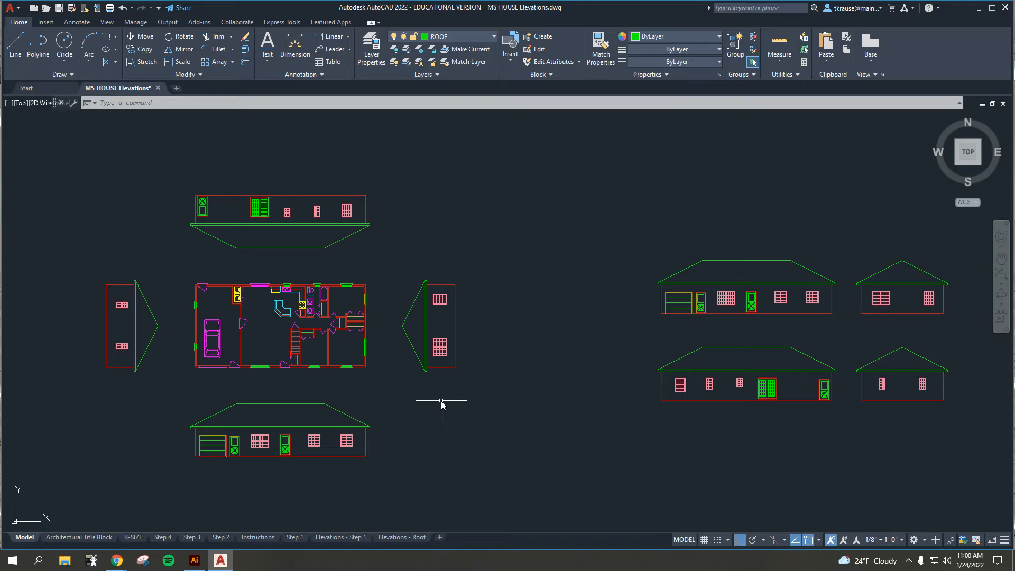
Look through the drawing's full layer list without changing the current layer.
left_click(492, 37)
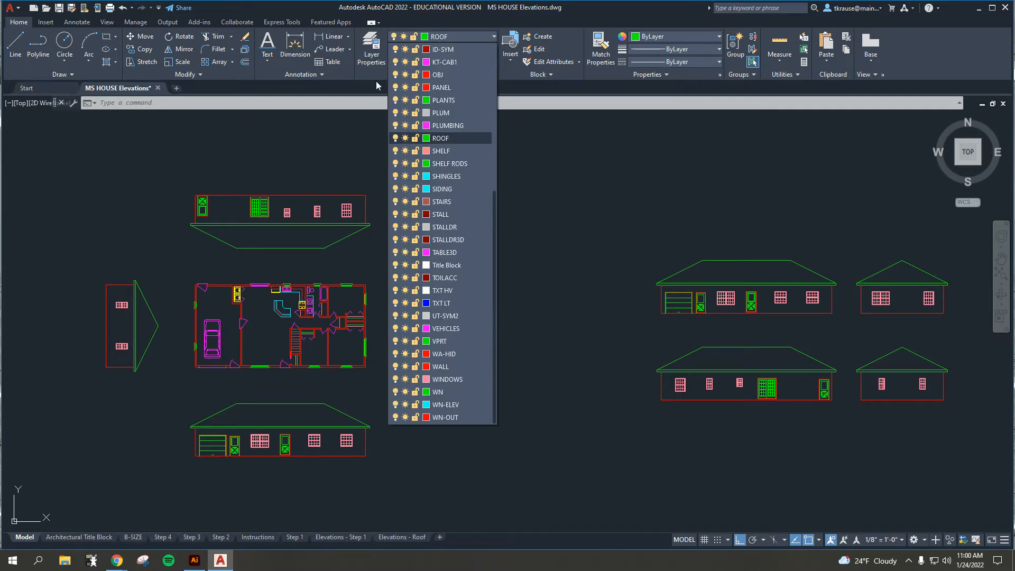
scroll(447, 150, "up", 6)
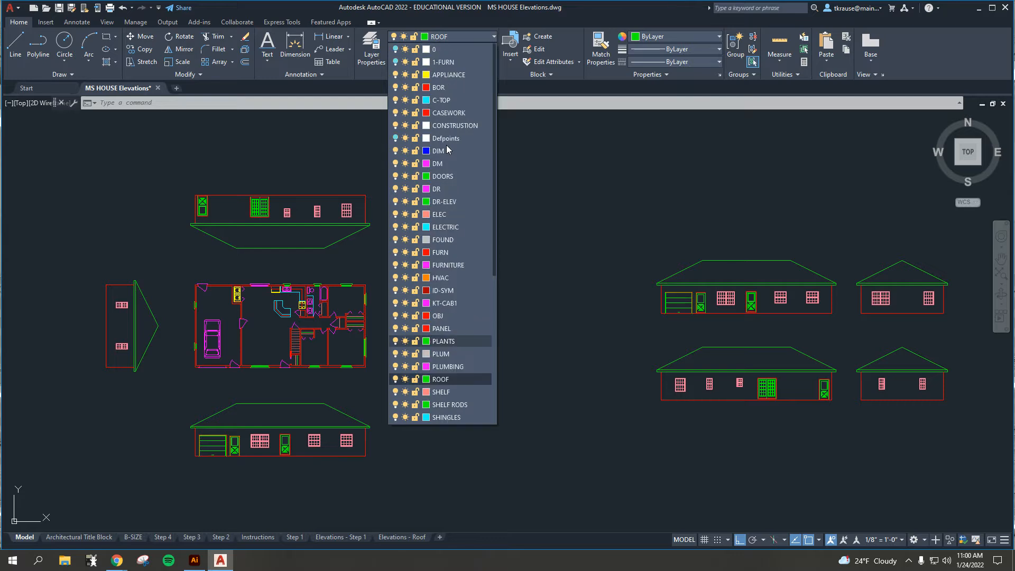
scroll(446, 149, "down", 6)
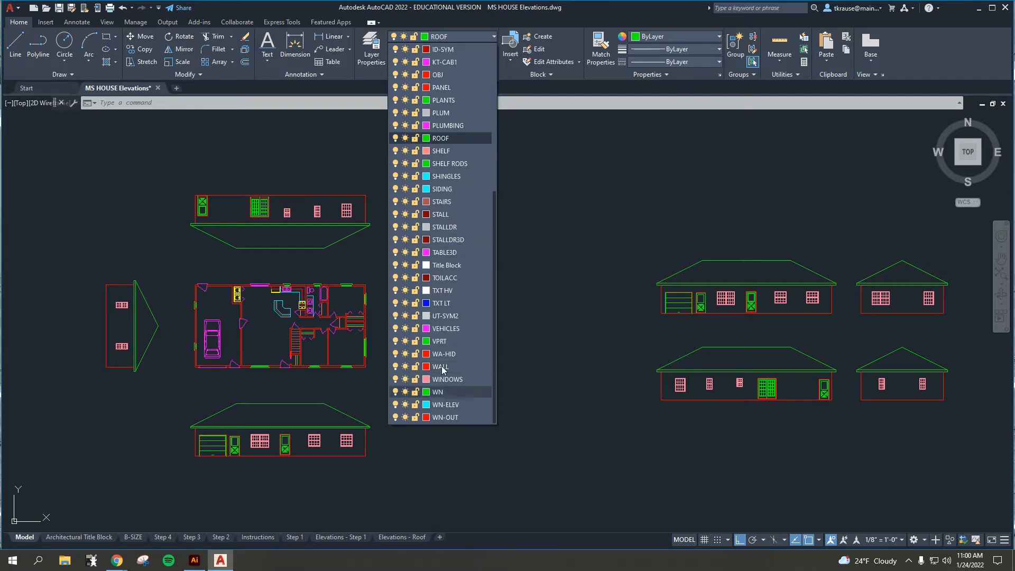
scroll(444, 264, "up", 2)
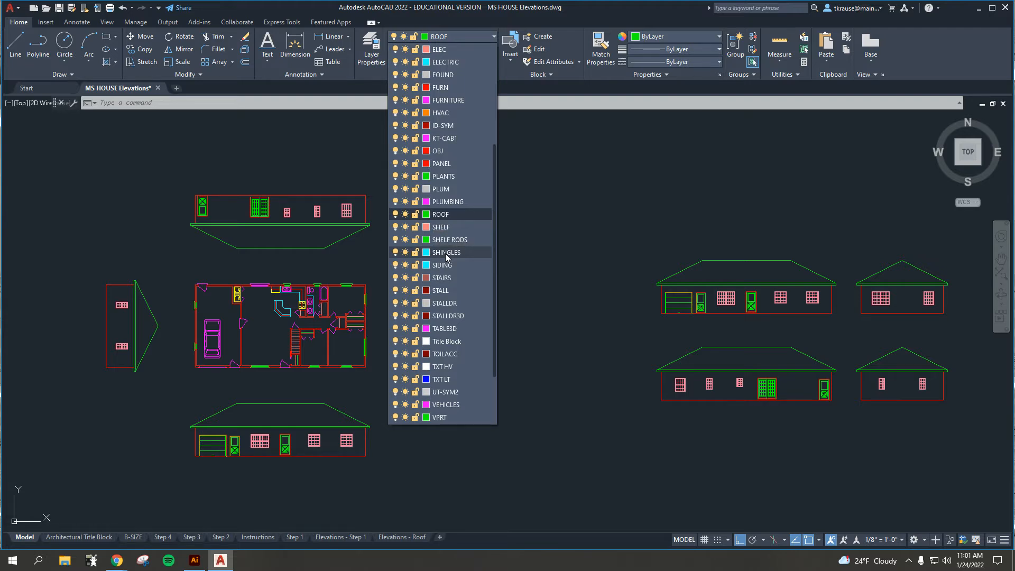
scroll(369, 294, "up", 10)
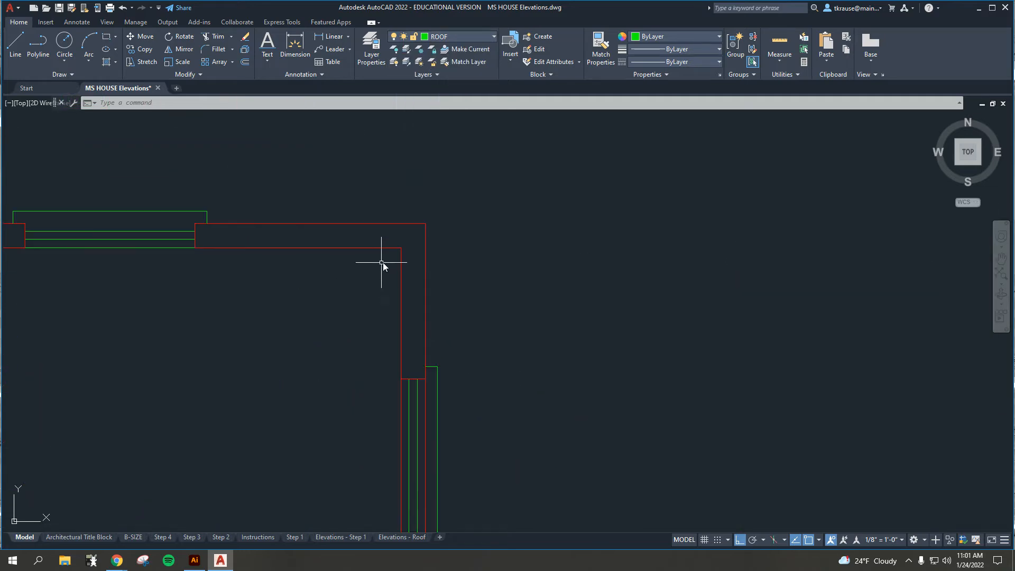
scroll(363, 269, "down", 8)
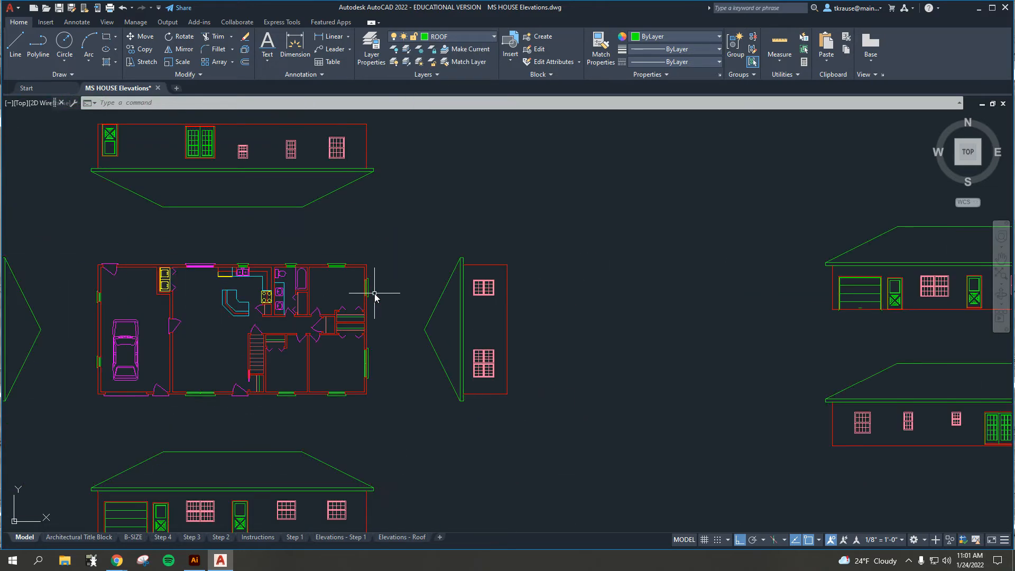
Make SHINGLES the current layer for the roof hatching.
mouse_move(380, 287)
middle_mouse_down()
mouse_move(402, 292)
mouse_move(392, 290)
middle_mouse_up()
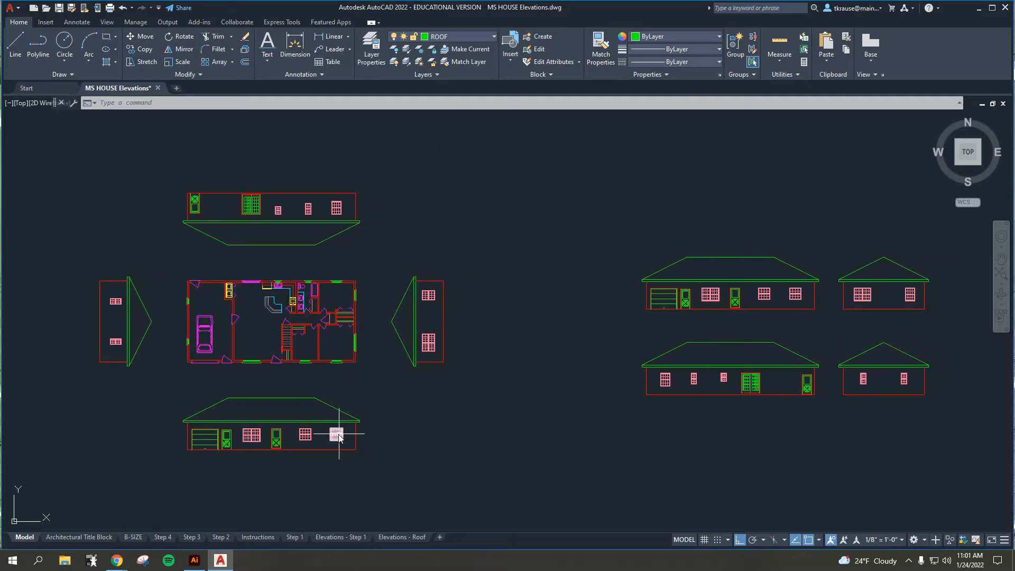
left_click(467, 36)
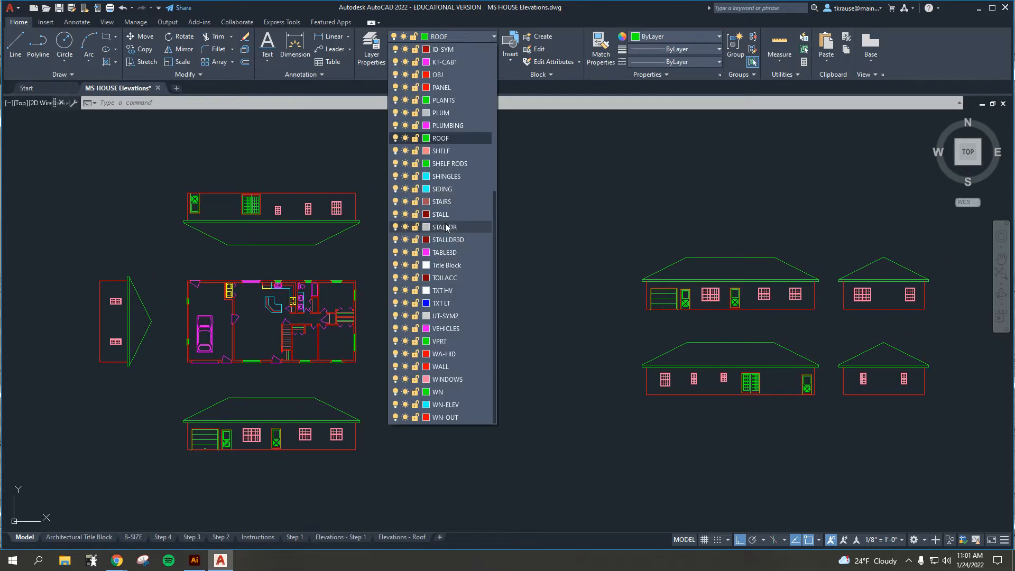
left_click(437, 177)
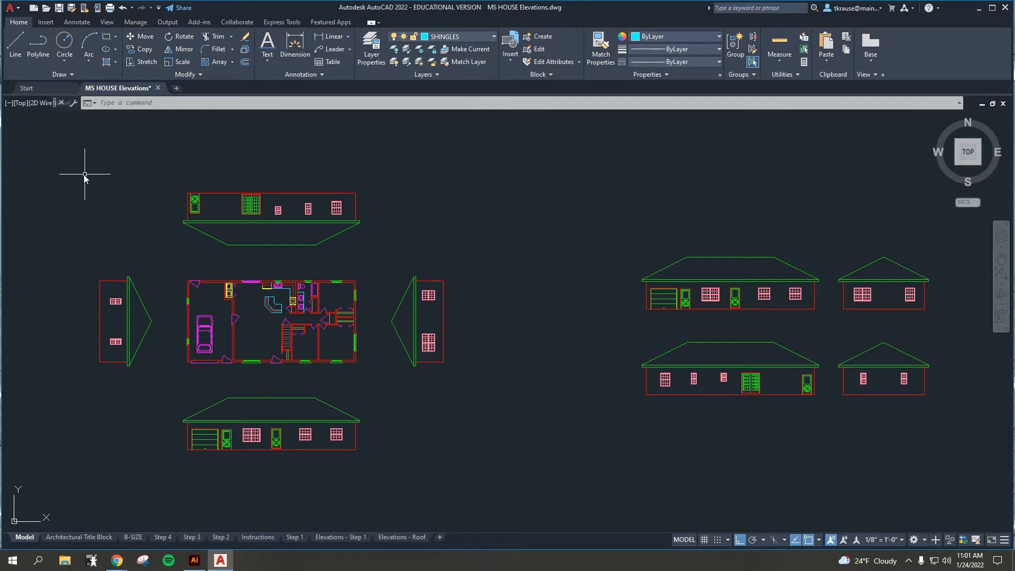
left_click(63, 164)
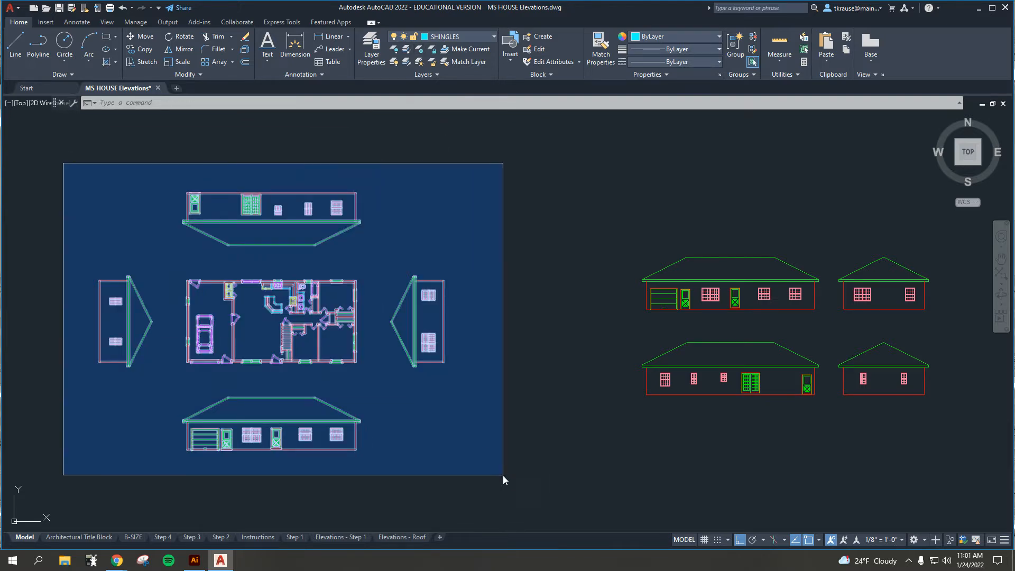
key("Escape")
Hatch the roof of the front elevation below the floor plan with the AR-RSHKE pattern.
mouse_move(363, 418)
middle_mouse_down()
mouse_move(393, 419)
mouse_move(398, 408)
mouse_move(519, 414)
middle_mouse_up()
scroll(419, 403, "up", 2)
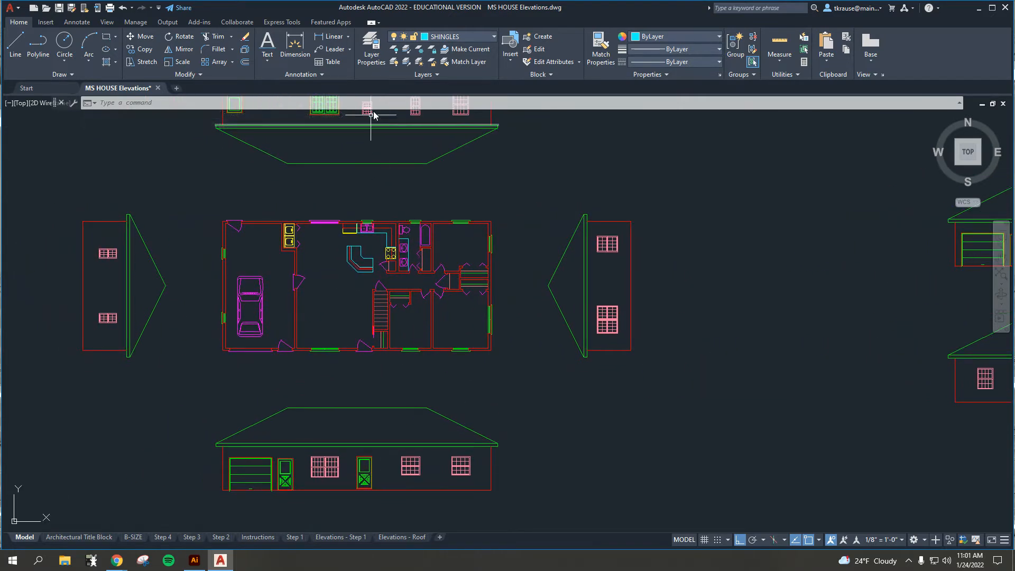
left_click(107, 64)
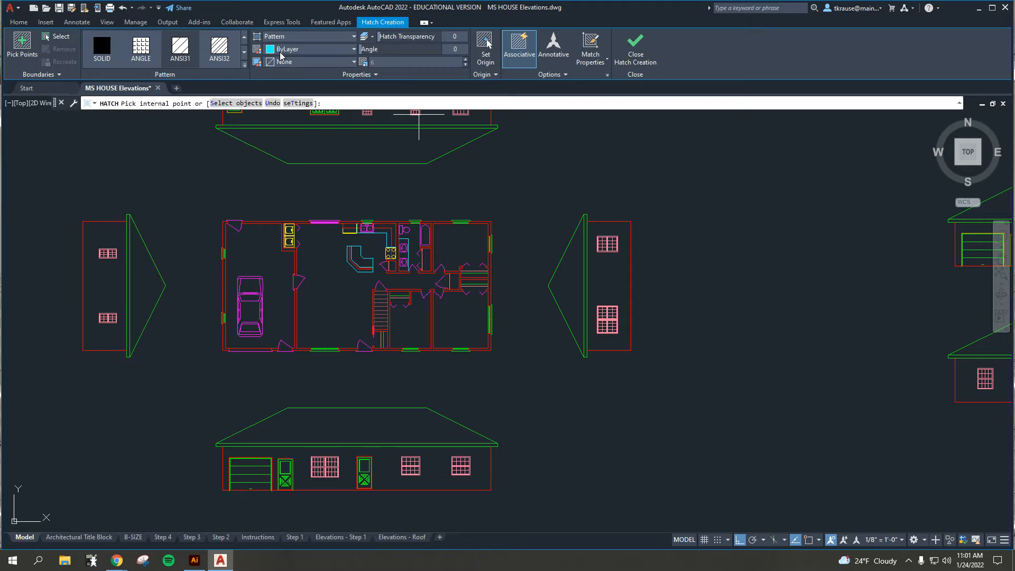
left_click(244, 53)
left_click(243, 53)
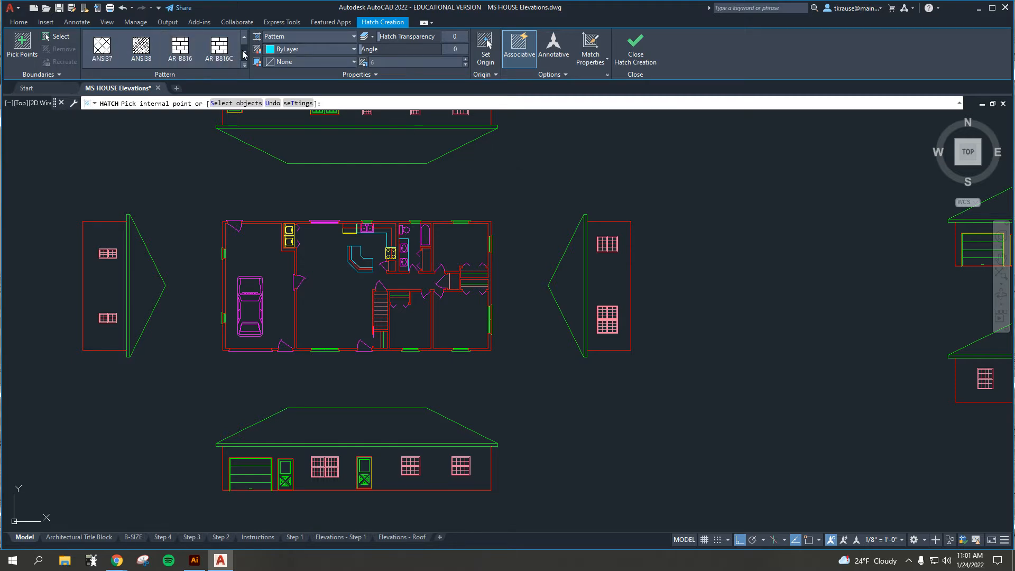
left_click(243, 52)
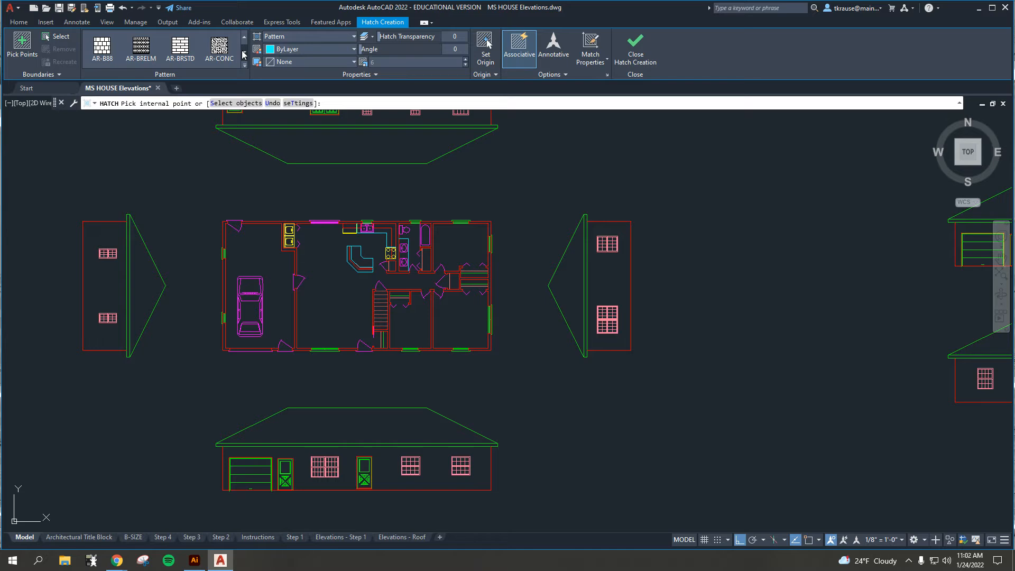
left_click(243, 53)
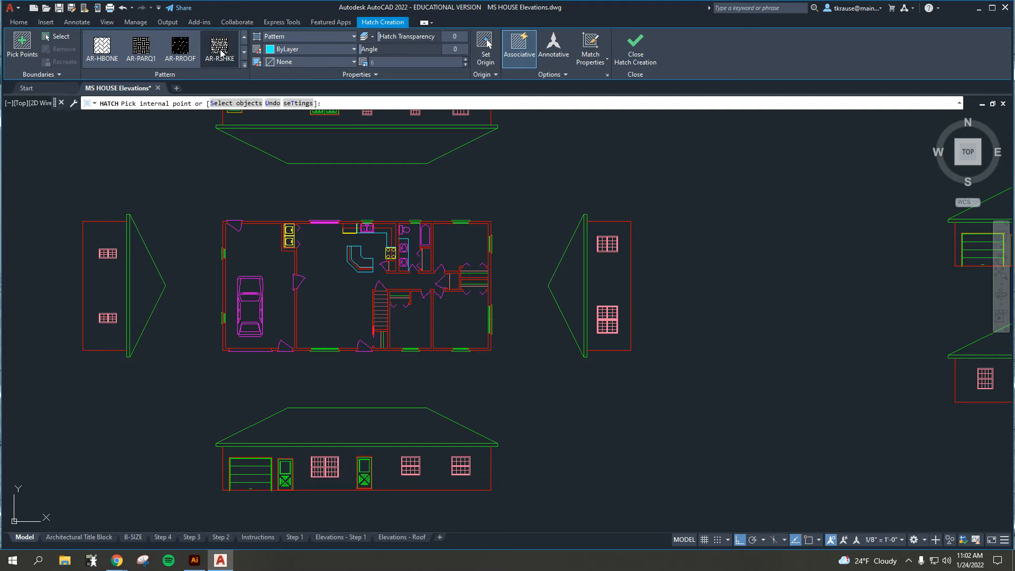
left_click(221, 51)
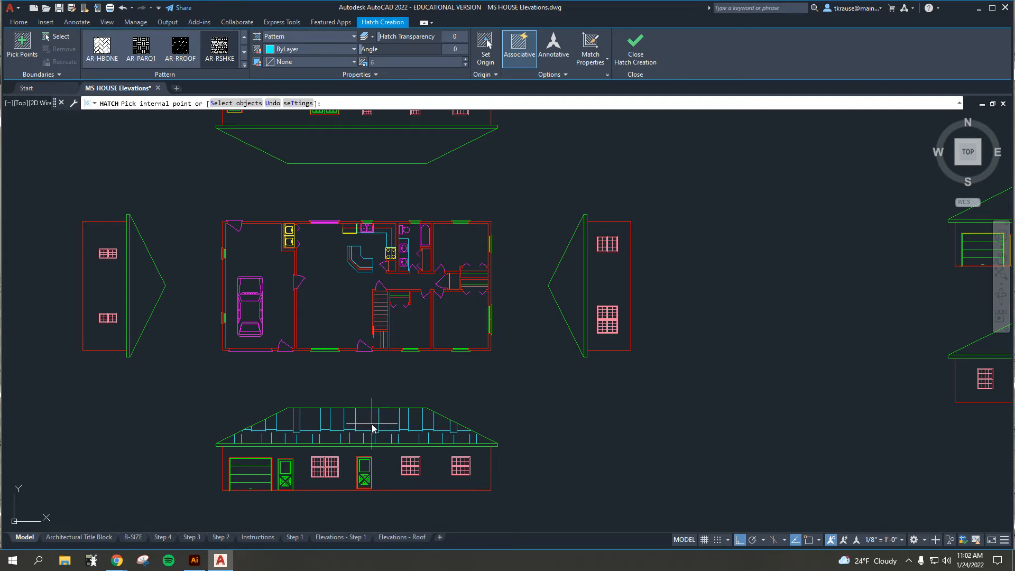
left_click(354, 429)
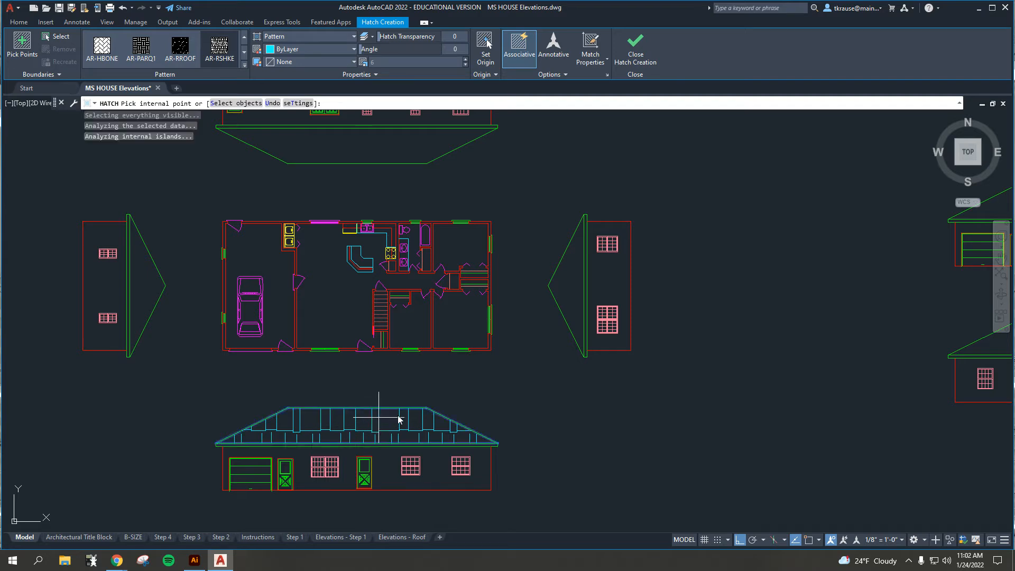
Reduce the front roof's shingle hatch scale to 1 and finish the hatch.
left_click(466, 60)
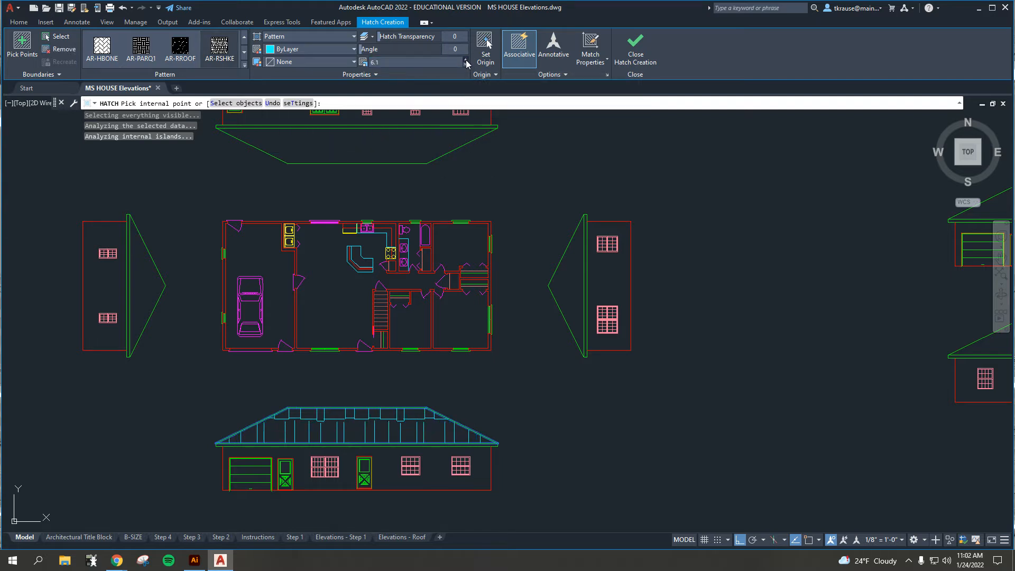
left_click(466, 59)
left_click(467, 60)
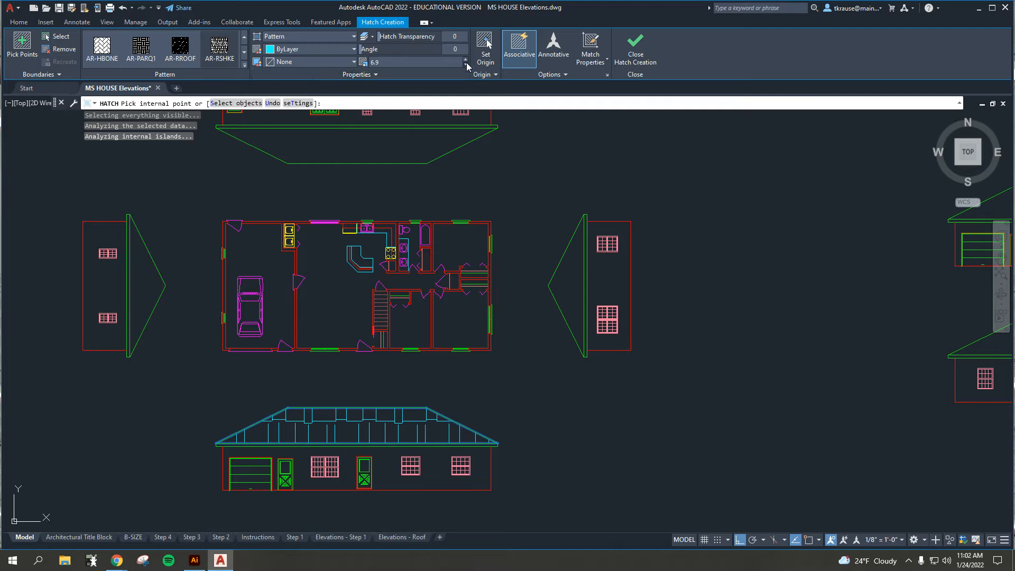
left_click(466, 65)
left_click(466, 65)
left_click(466, 65)
left_click(466, 65)
left_click(466, 65)
left_click(466, 65)
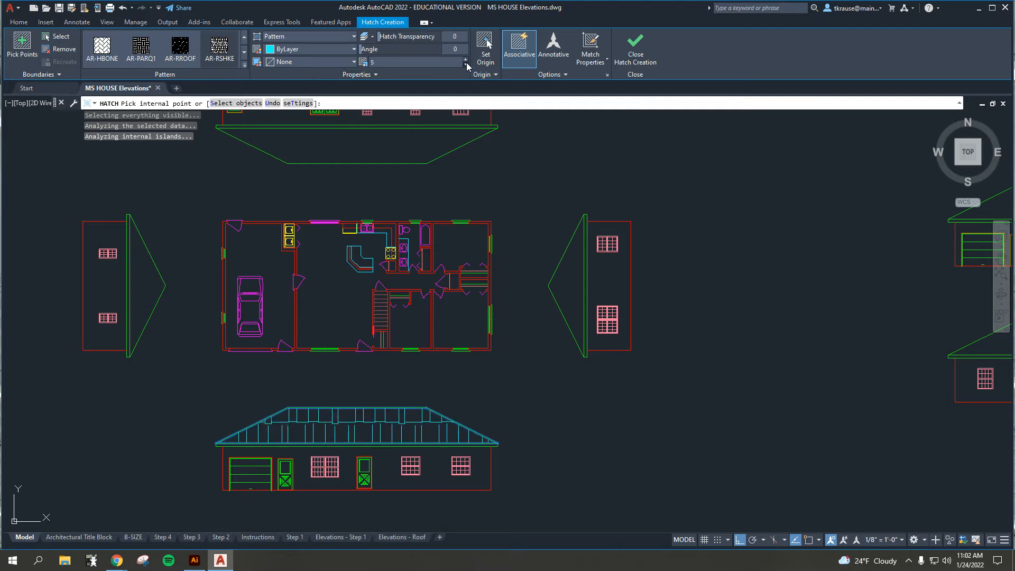
left_click(466, 65)
left_click(466, 65)
left_click(466, 65)
left_click(466, 65)
left_click(466, 65)
left_click(466, 65)
left_click(466, 65)
left_click(466, 65)
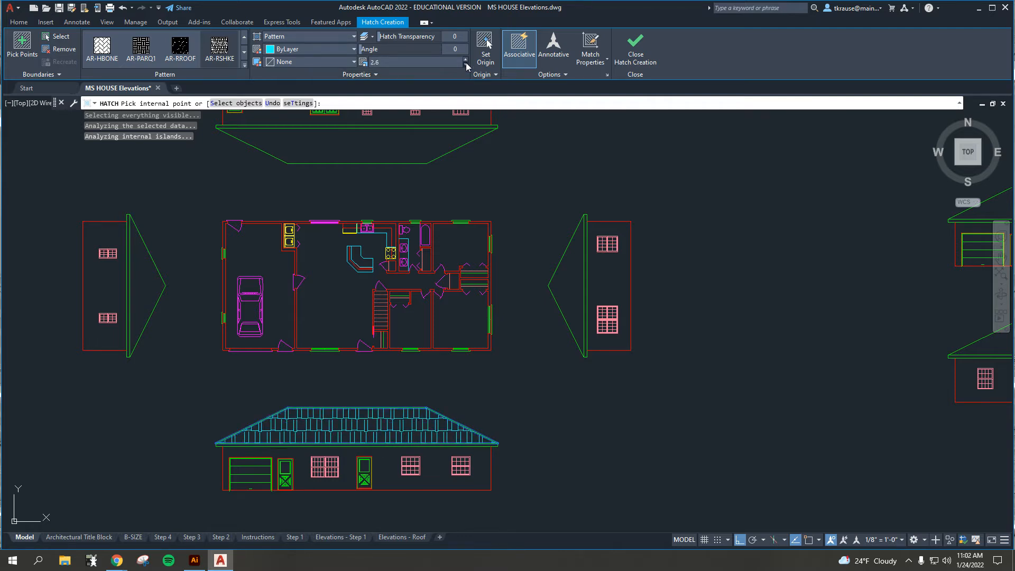
left_click(466, 65)
left_click(466, 65)
left_click(466, 65)
left_click(466, 65)
left_click(466, 65)
left_click(466, 65)
left_click(466, 65)
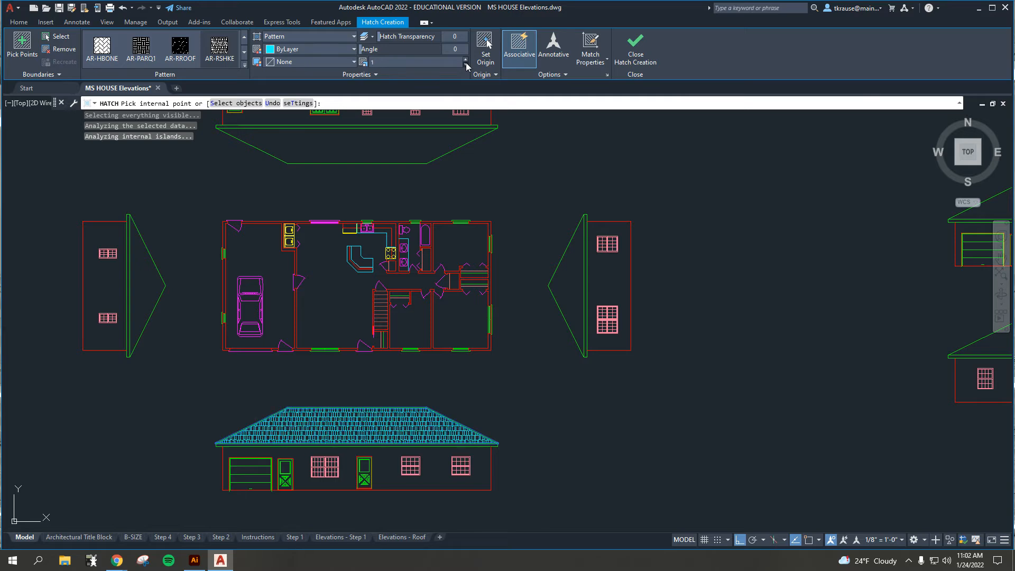
scroll(541, 317, "up", 2)
scroll(542, 317, "up", 2)
middle_click_drag(498, 328, 632, 231)
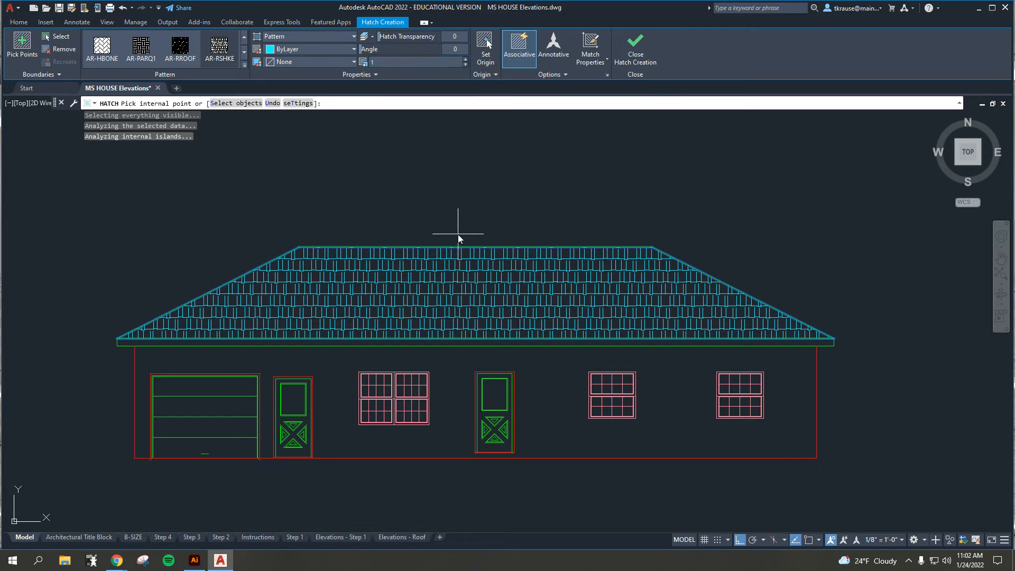
key("Escape")
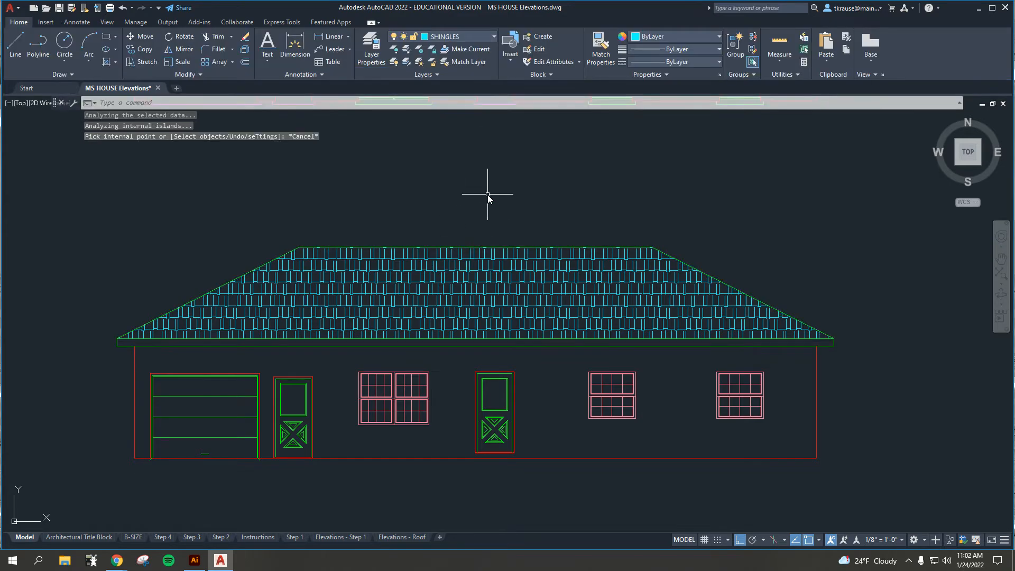
Hatch the roofs of the left, rear and right elevations around the floor plan together with AR-RSHKE at scale 1.
scroll(494, 225, "down", 2)
middle_click_drag(480, 219, 439, 328)
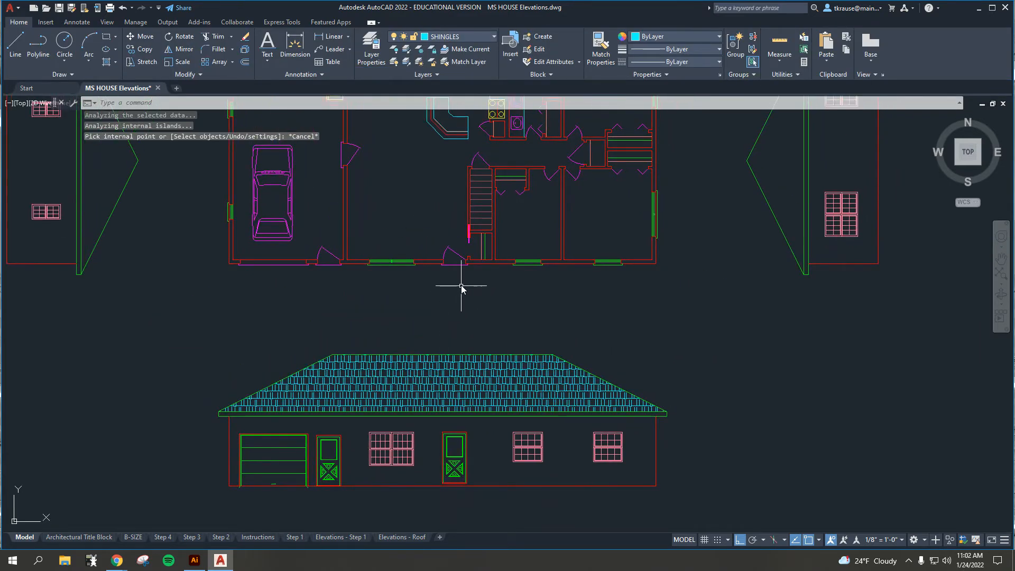
middle_click_drag(461, 286, 433, 332)
scroll(434, 332, "down", 2)
middle_click_drag(509, 327, 497, 340)
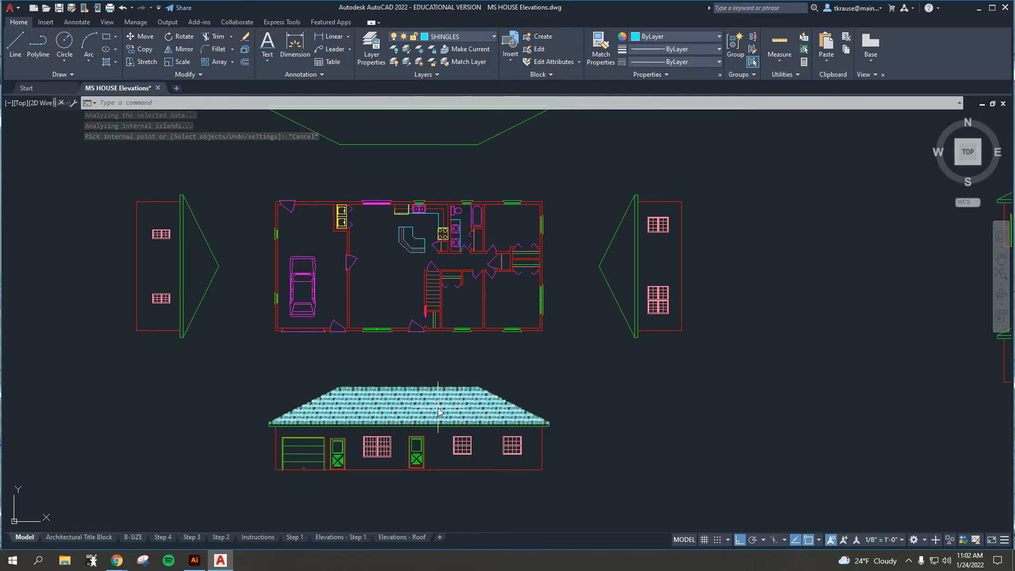
middle_click_drag(537, 301, 543, 351)
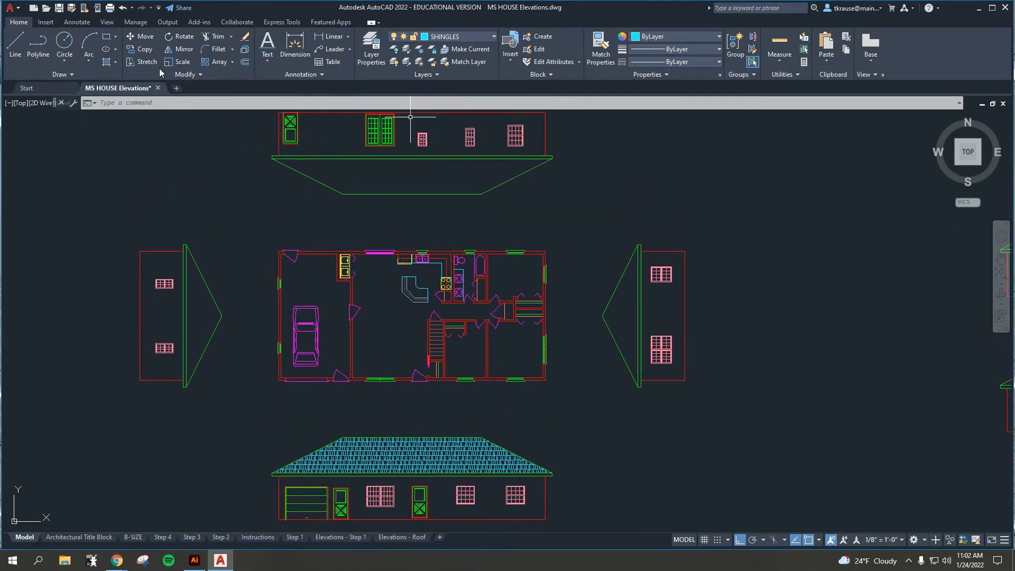
left_click(108, 65)
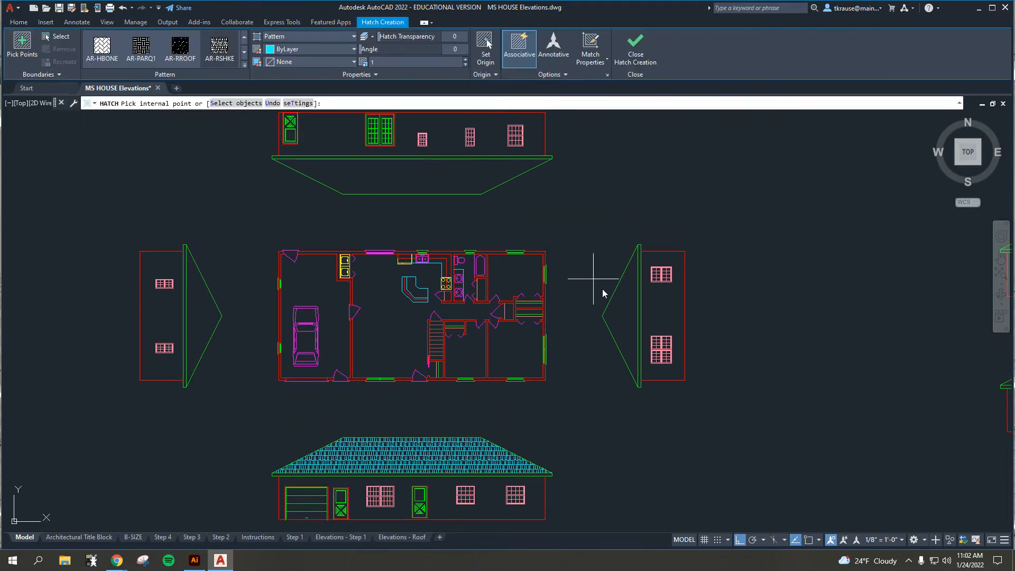
left_click(206, 324)
left_click(437, 170)
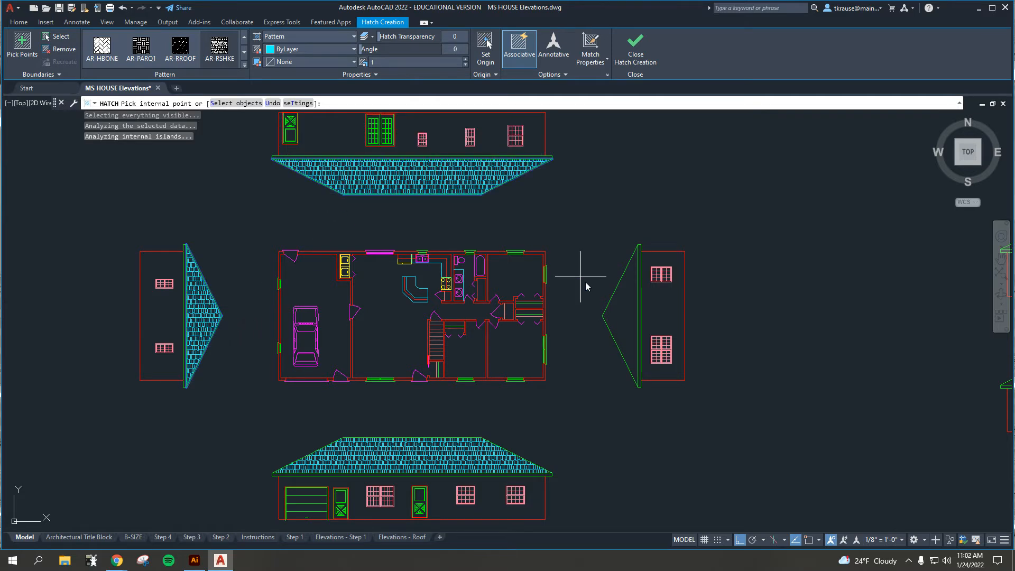
left_click(615, 310)
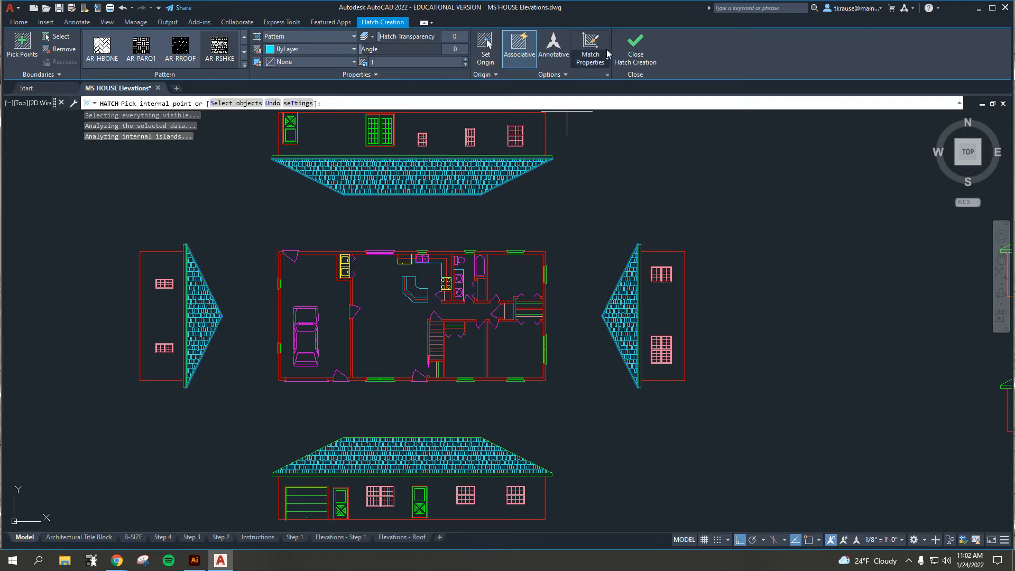
left_click(635, 47)
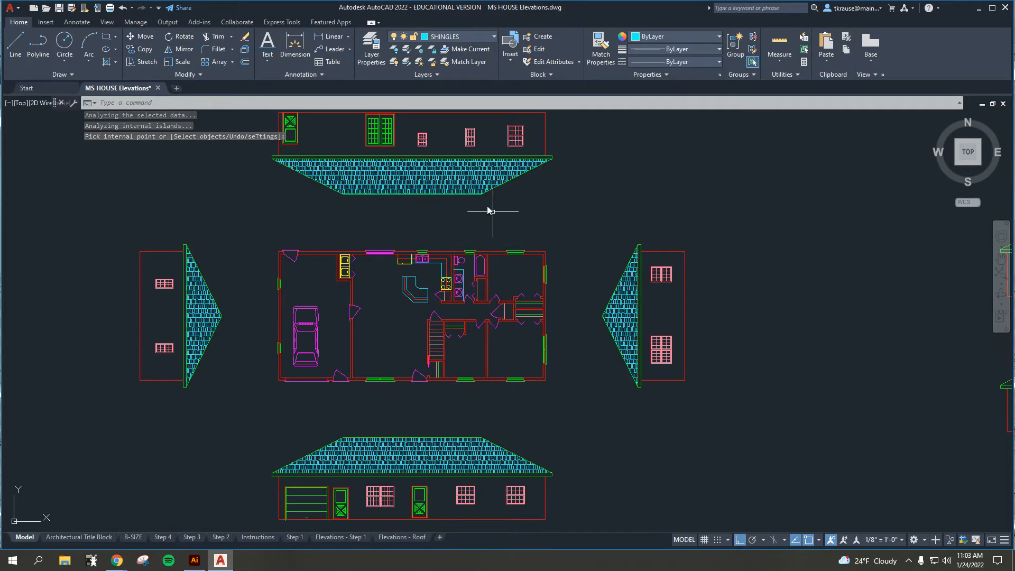
Delete the combined shingle hatch from the left, rear and right elevation roofs.
left_click(451, 180)
key("Delete")
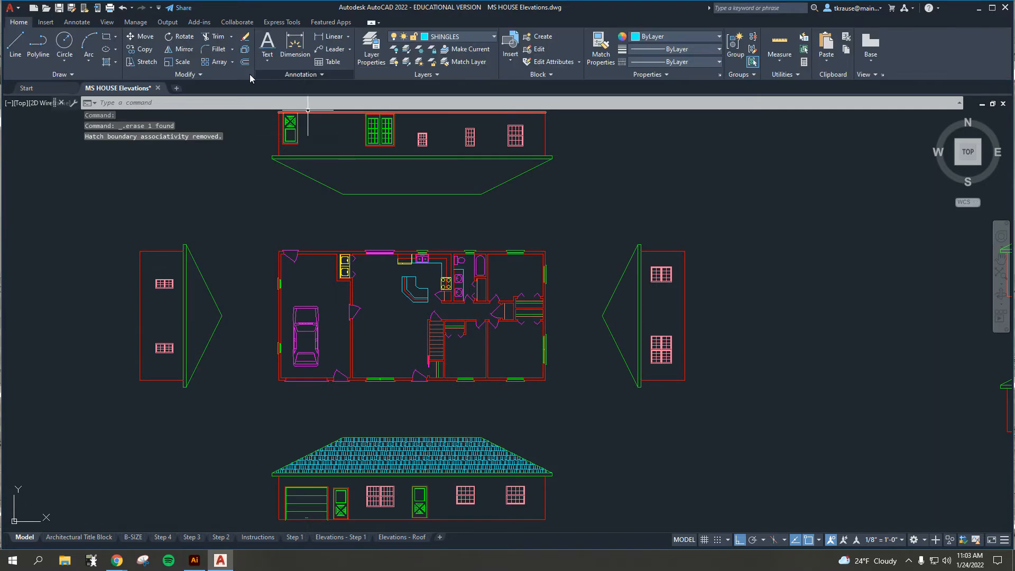
Try hatching the rear elevation's roof on its own with AR-RSHKE at scale 180, and undo that hatch.
left_click(105, 63)
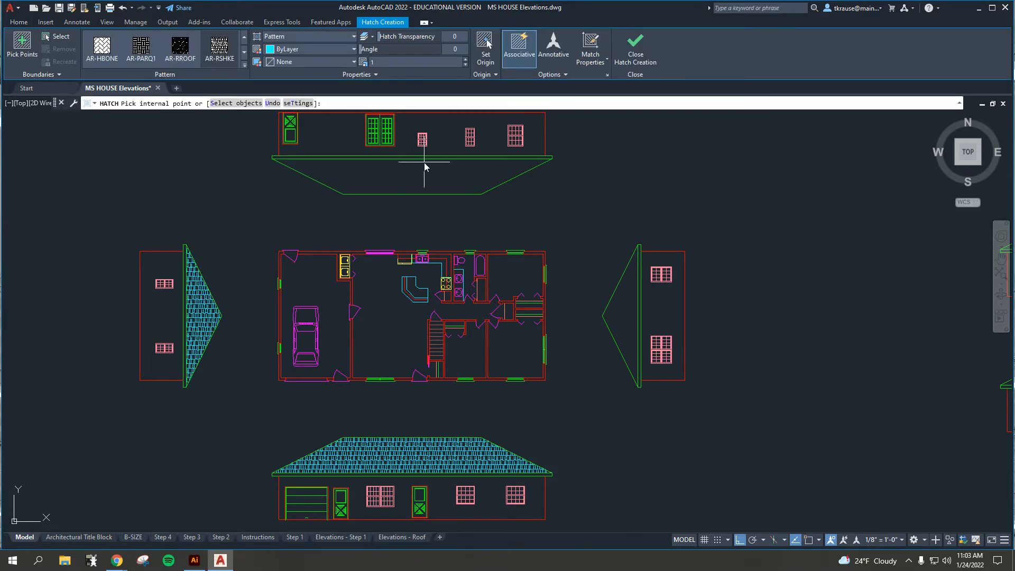
left_click(419, 179)
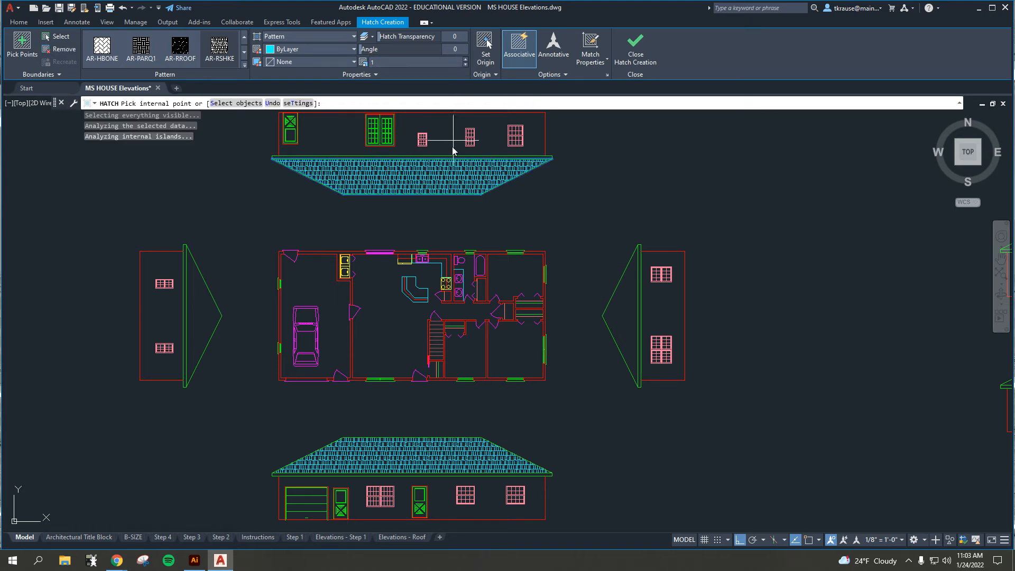
left_click(209, 317)
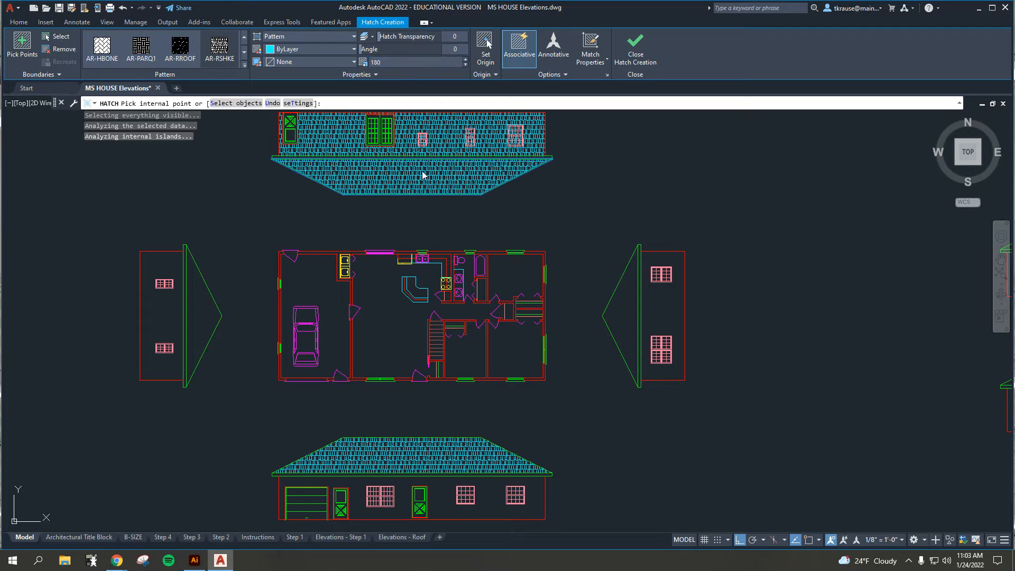
left_click(542, 218)
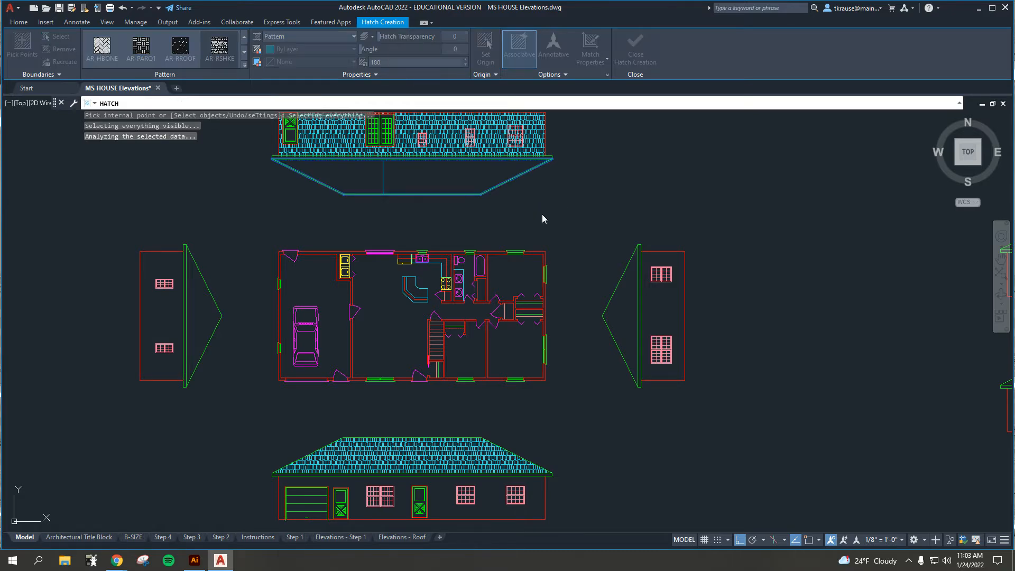
left_click(582, 289)
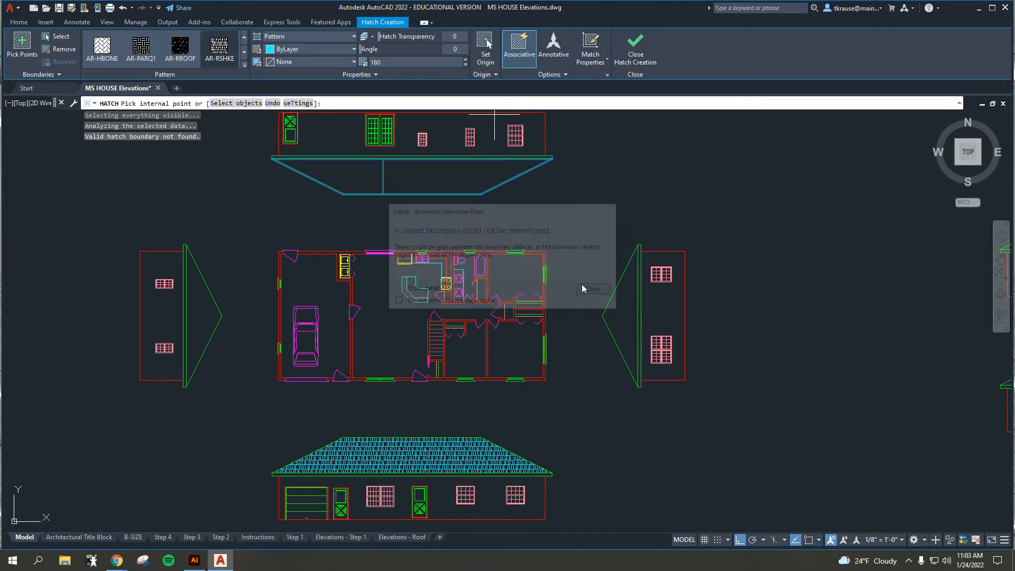
left_click(381, 182)
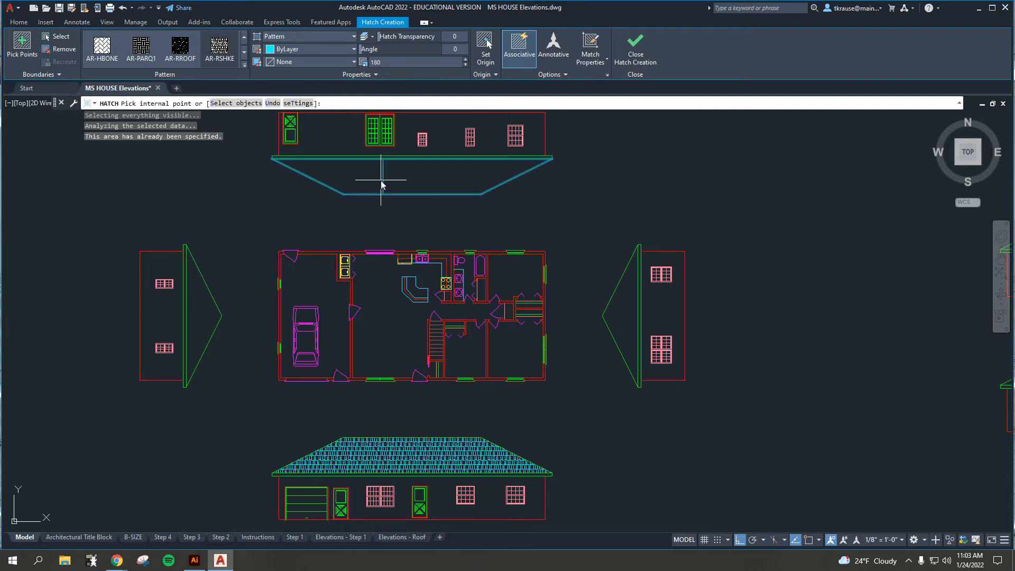
key("Escape")
key("Escape")
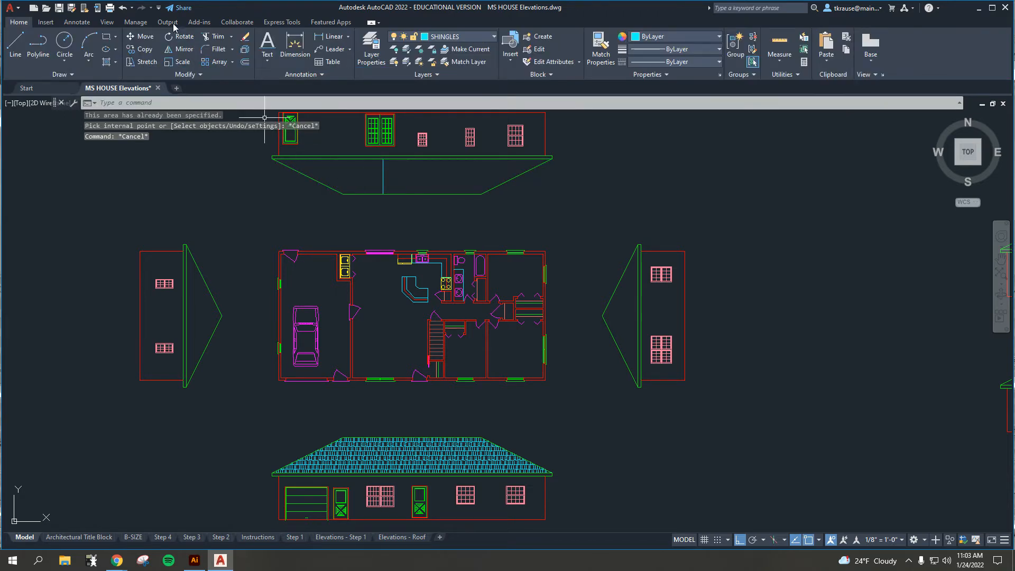
left_click(122, 8)
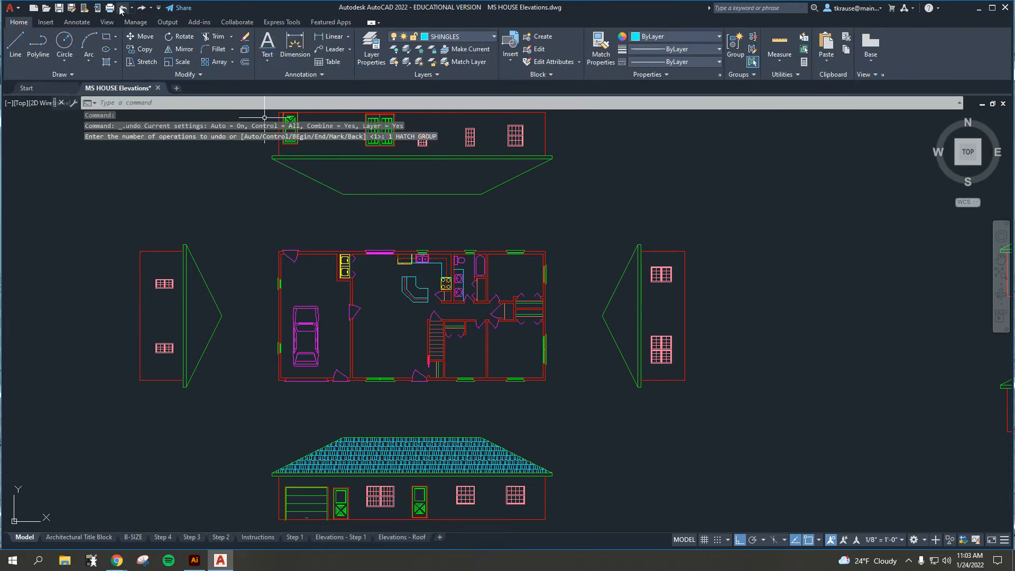
Hatch the rear elevation's roof above the floor plan with AR-RSHKE at scale 1 and an angle of 180.
left_click(107, 61)
left_click(402, 180)
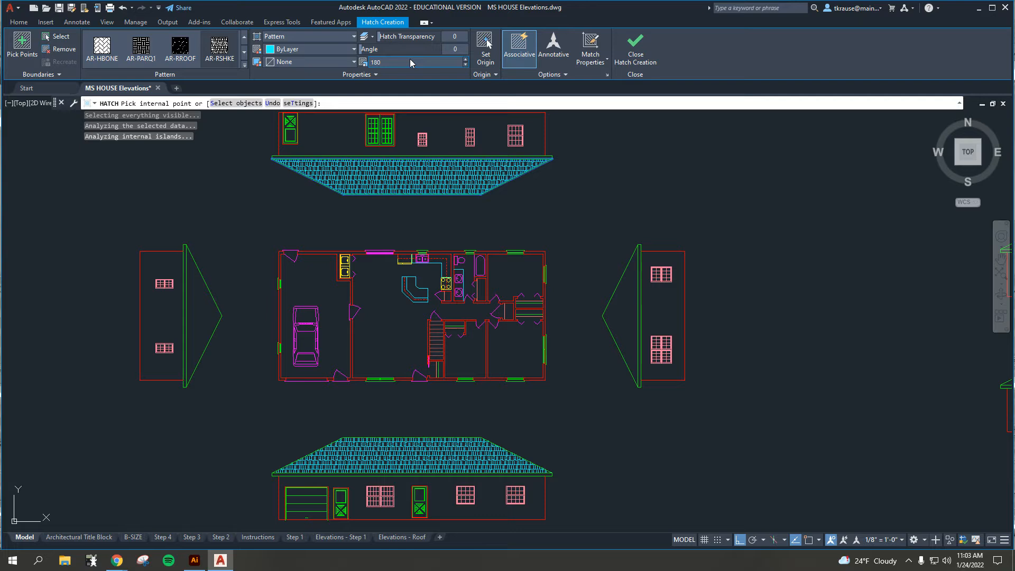
key("Return")
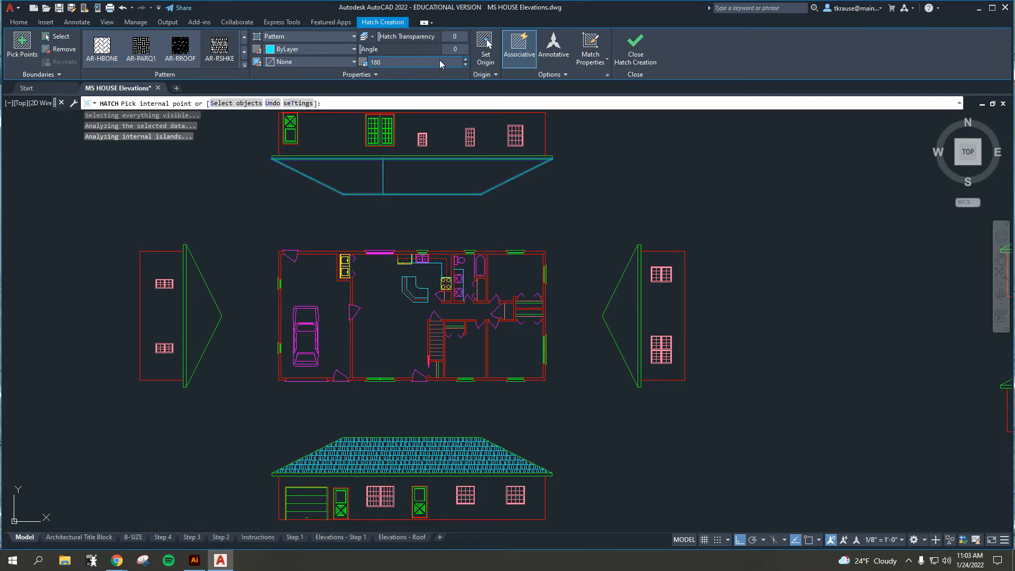
left_click(428, 62)
type("1")
key("Return")
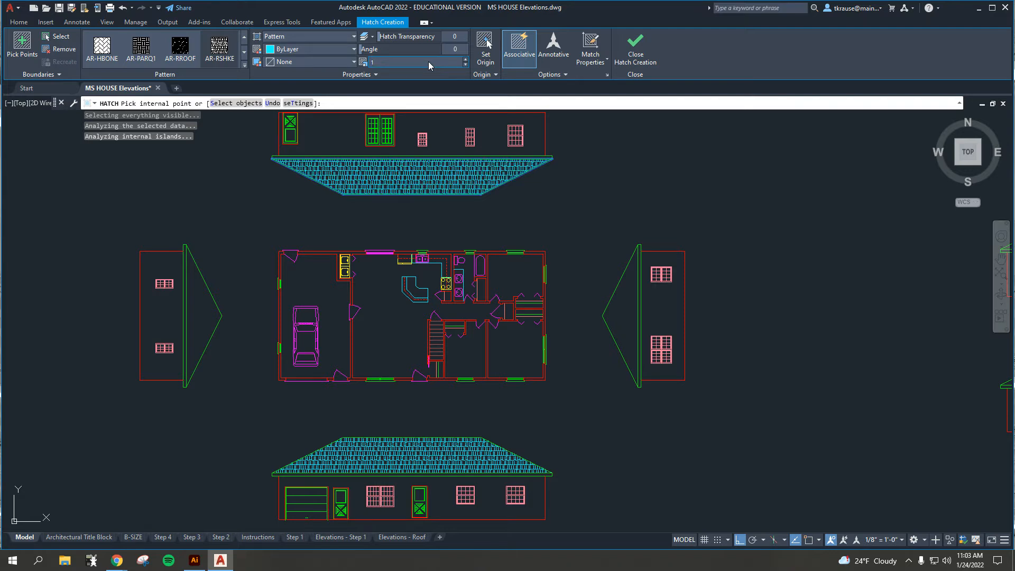
left_click(455, 49)
type("180")
key("Return")
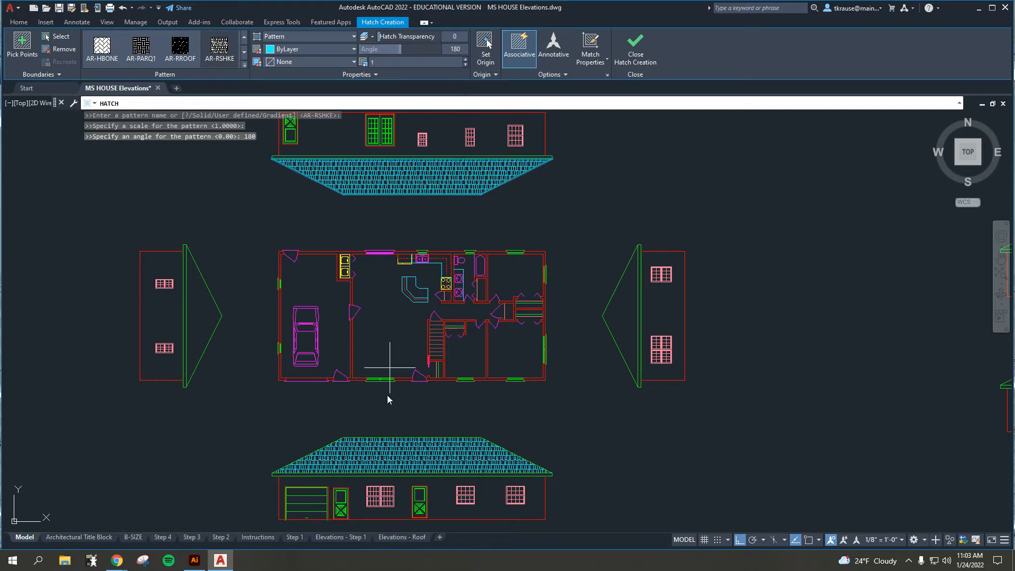
left_click(630, 43)
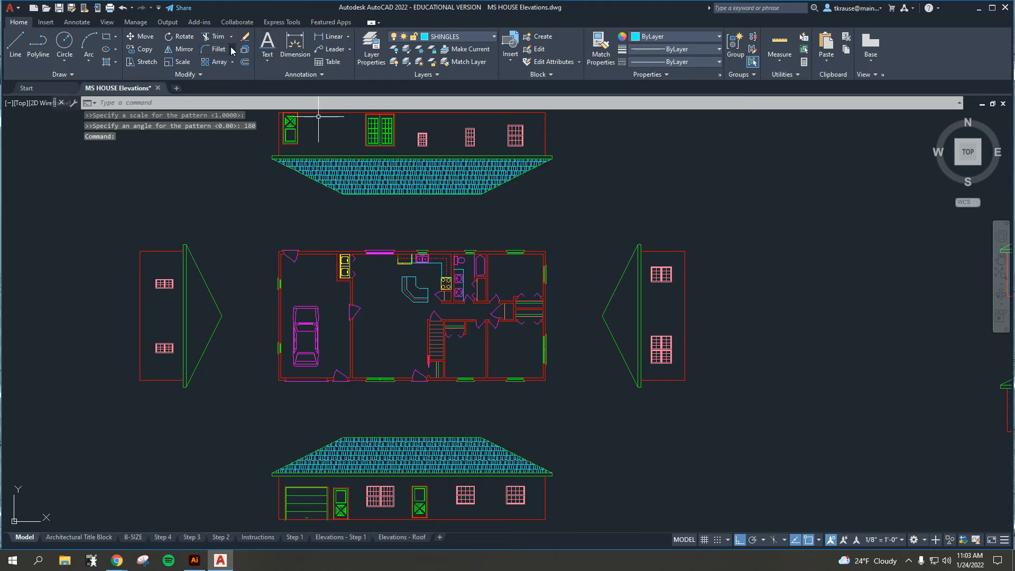
Hatch the roofs of the left and right elevations beside the floor plan separately with AR-RSHKE at scale 1 and angle 90.
left_click(106, 62)
left_click(209, 314)
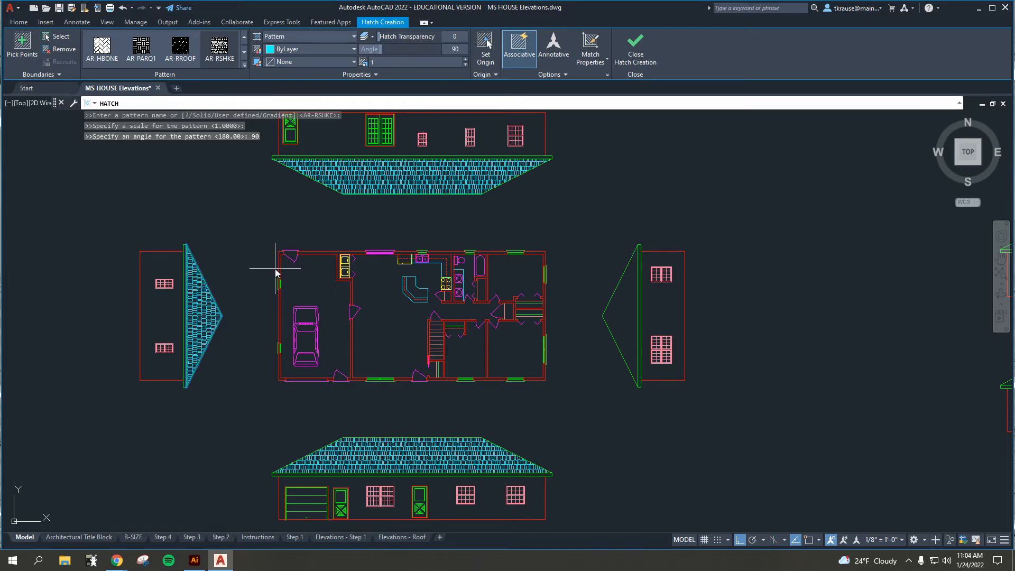
left_click(441, 129)
left_click(635, 49)
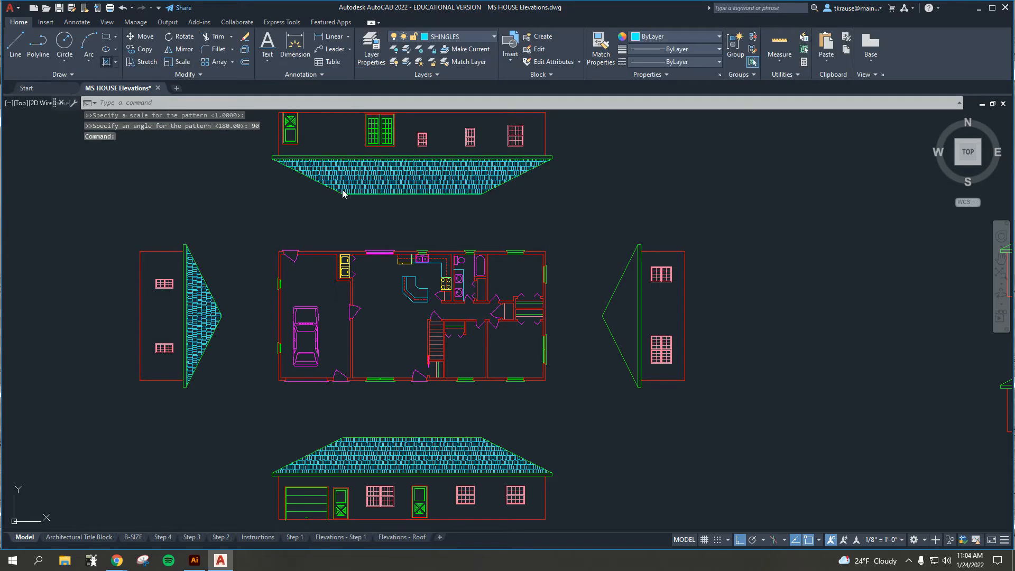
key("Return")
left_click(626, 313)
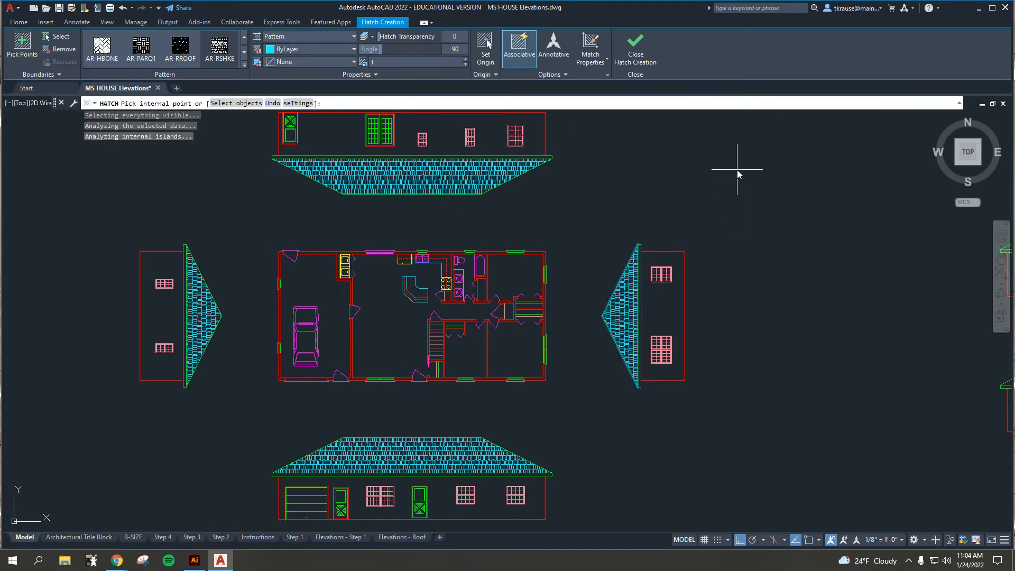
key("Return")
Hatch the two upper roofs of the separate elevation group individually with AR-RSHKE at angle 0 and scale 1.
scroll(729, 178, "down", 2)
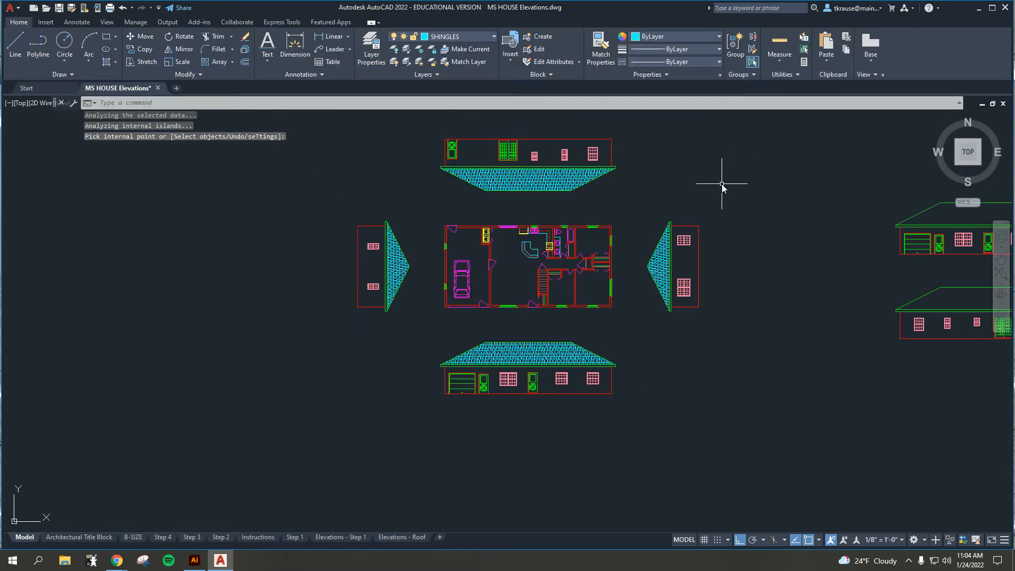
mouse_move(740, 185)
middle_mouse_down()
mouse_move(592, 243)
mouse_move(661, 195)
middle_mouse_up()
scroll(627, 231, "up", 3)
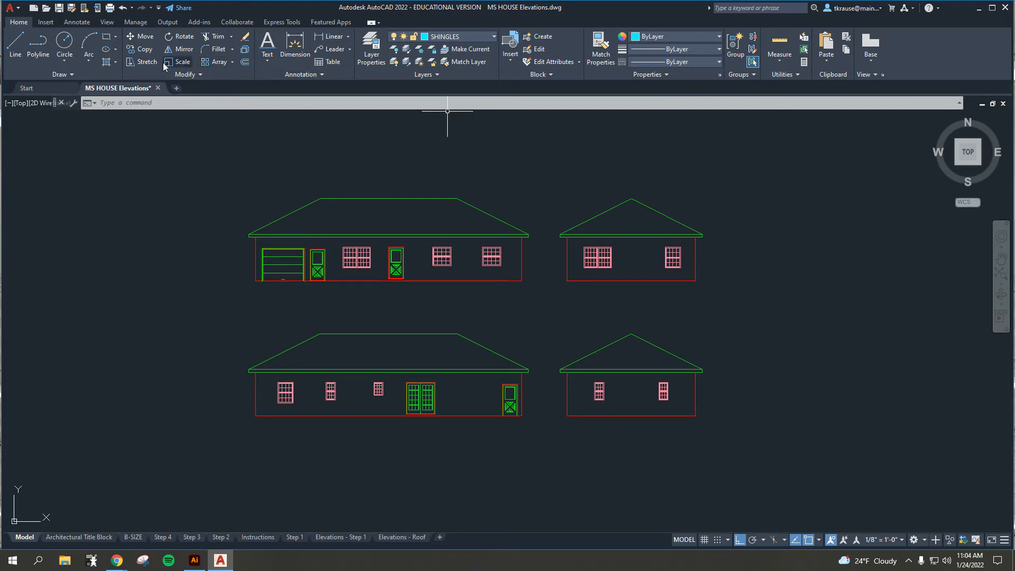
left_click(108, 63)
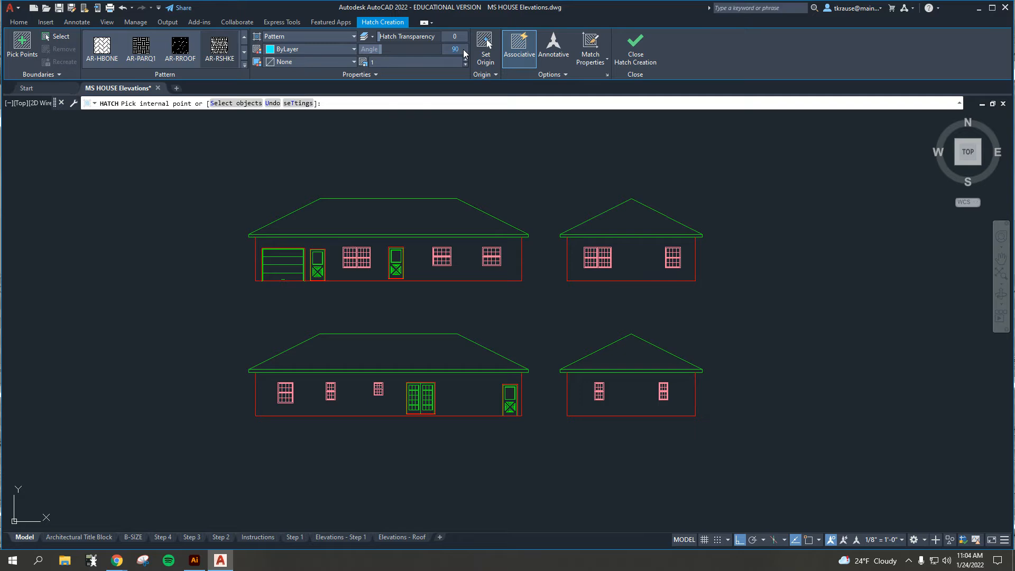
left_click(383, 220)
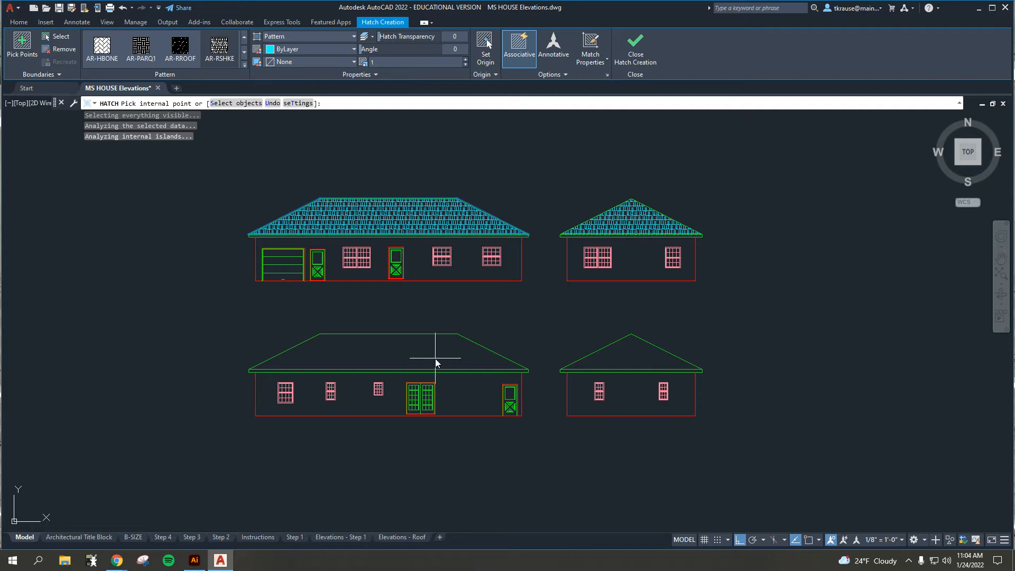
key("Return")
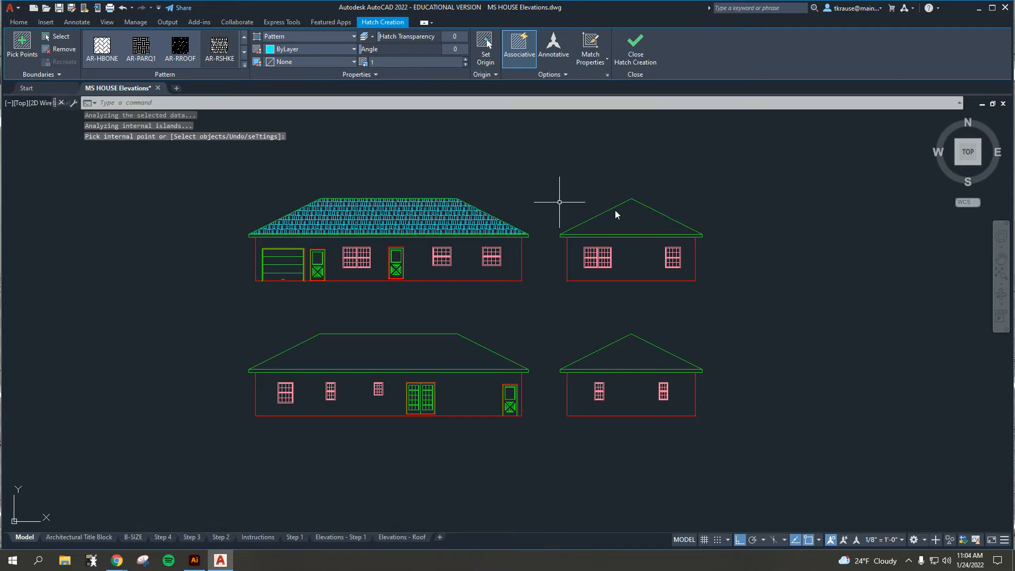
key("Return")
left_click(623, 219)
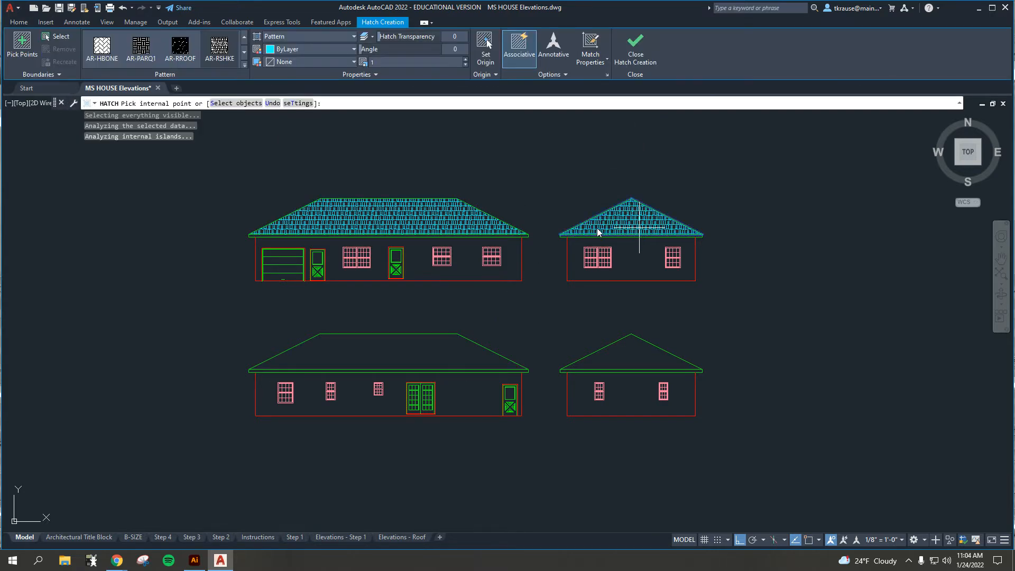
key("Return")
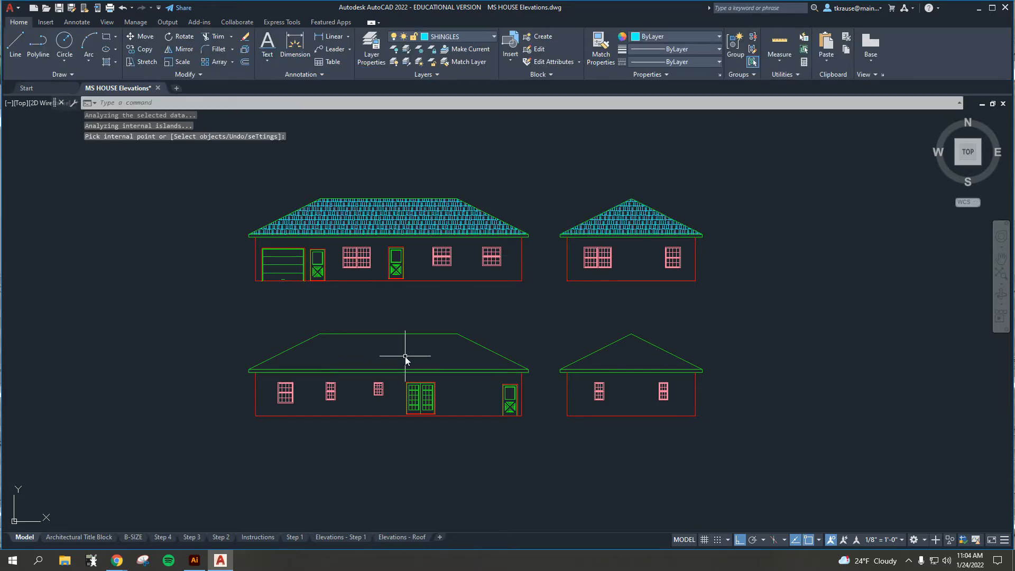
Hatch the two lower roofs of the separate elevation group individually with the same shingle pattern, angle and scale.
key("Return")
left_click(405, 358)
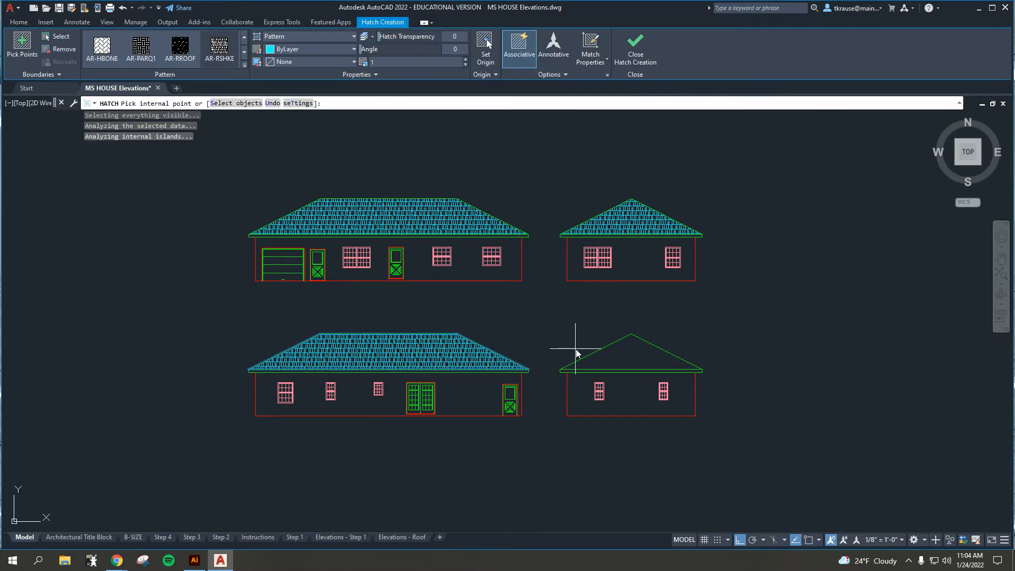
key("Return")
key("Return")
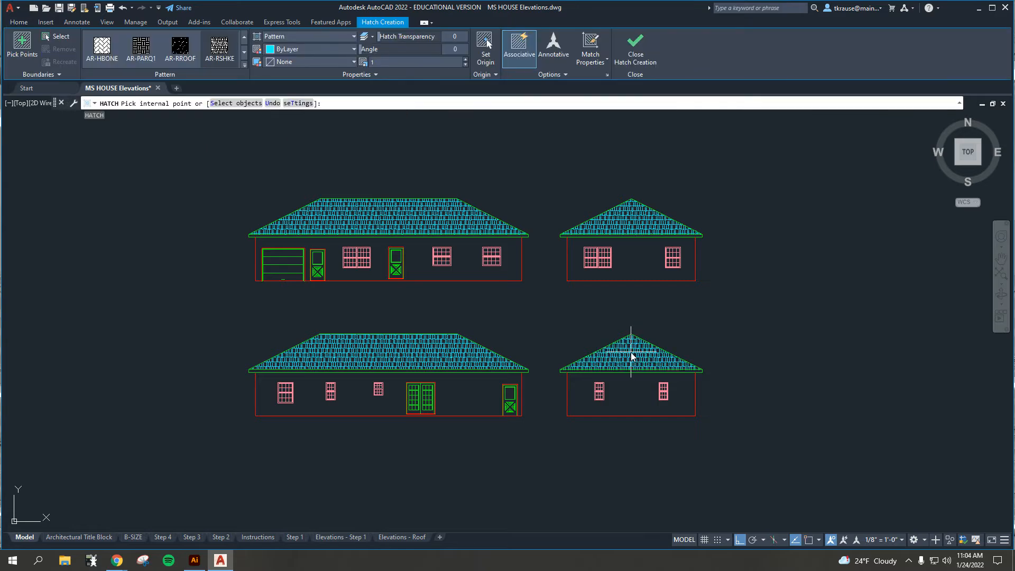
left_click(630, 355)
key("Escape")
key("Escape")
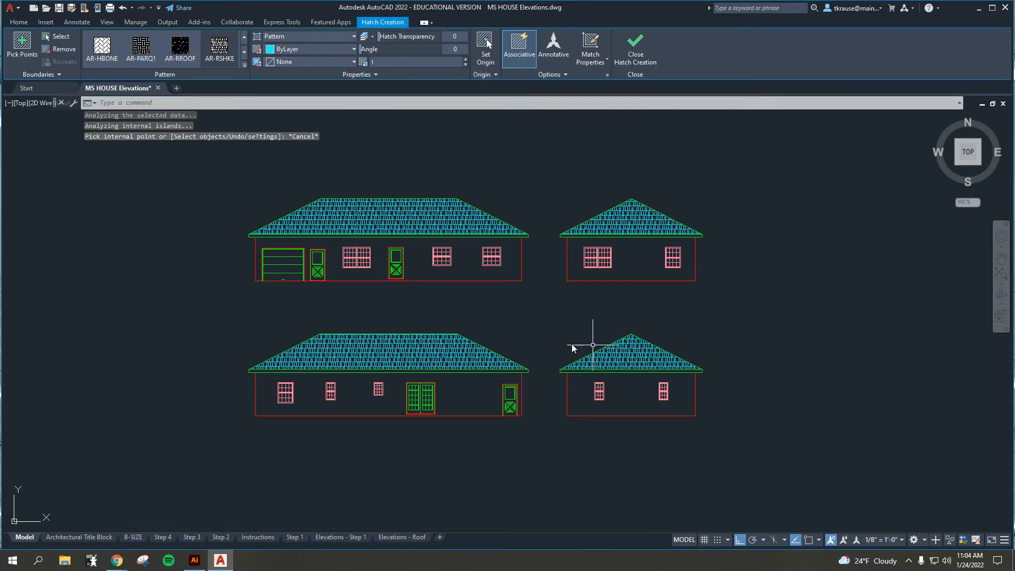
Measure the horizontal gap between the upper front and side elevations' walls with a linear dimension, without placing it.
scroll(585, 344, "down", 4)
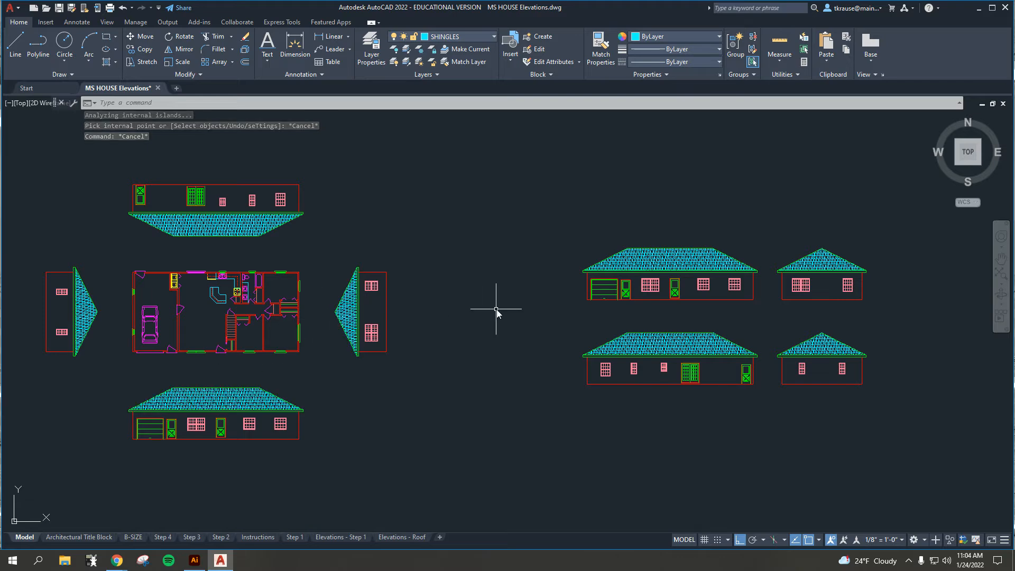
middle_click_drag(675, 347, 678, 349)
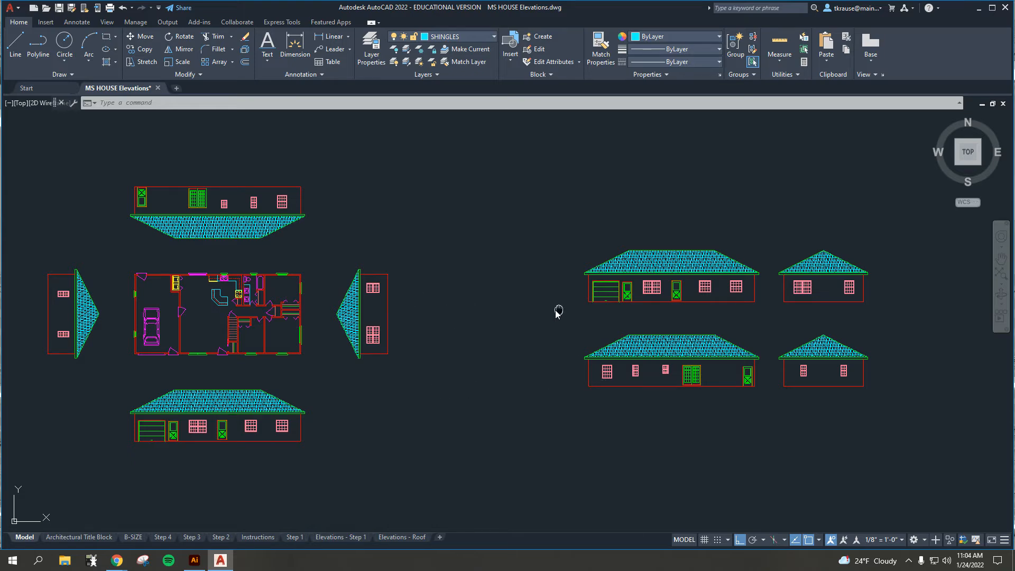
middle_click_drag(558, 313, 471, 306)
scroll(680, 312, "up", 2)
middle_click_drag(679, 313, 591, 315)
left_click(331, 36)
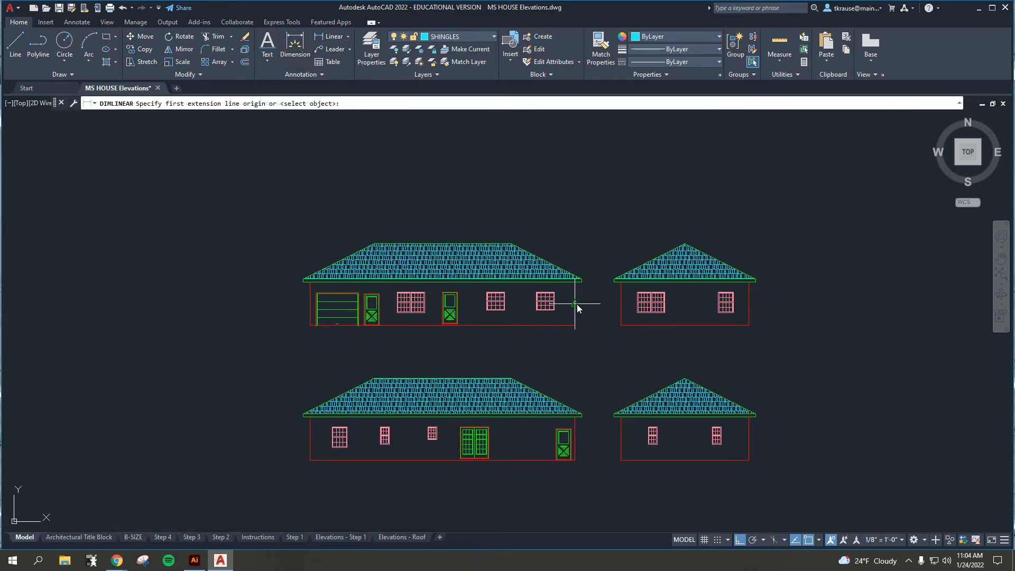
left_click(574, 325)
left_click(620, 325)
scroll(611, 350, "up", 8)
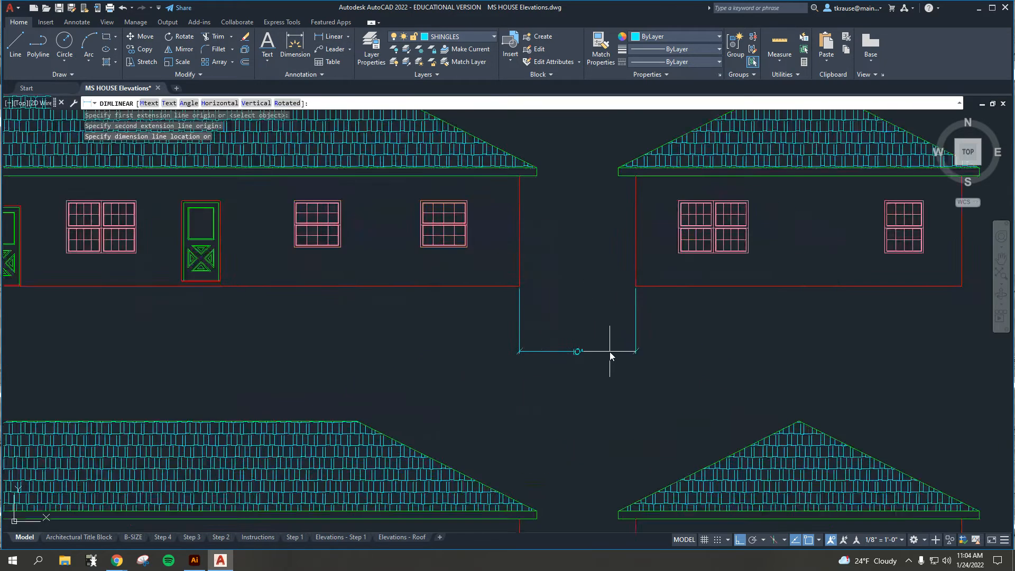
scroll(616, 334, "down", 7)
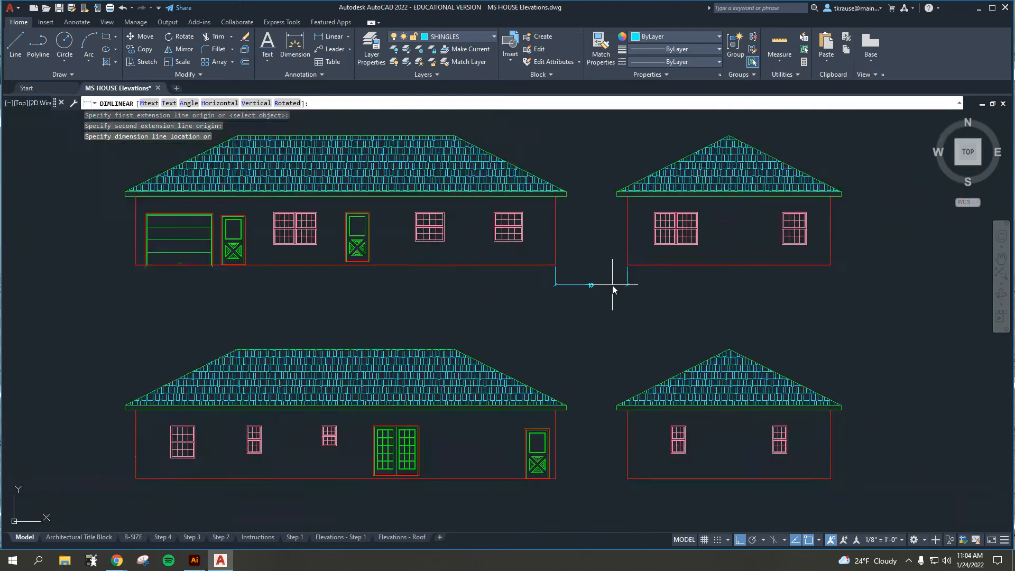
key("Escape")
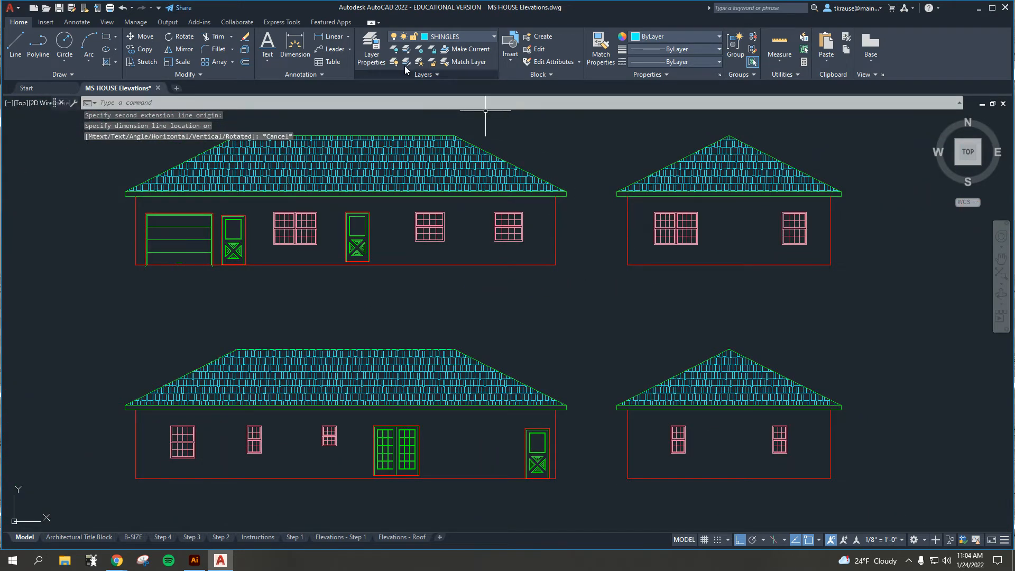
Measure the vertical distance between the base lines of the two side elevations with a linear dimension, without placing it.
left_click(330, 36)
left_click(627, 265)
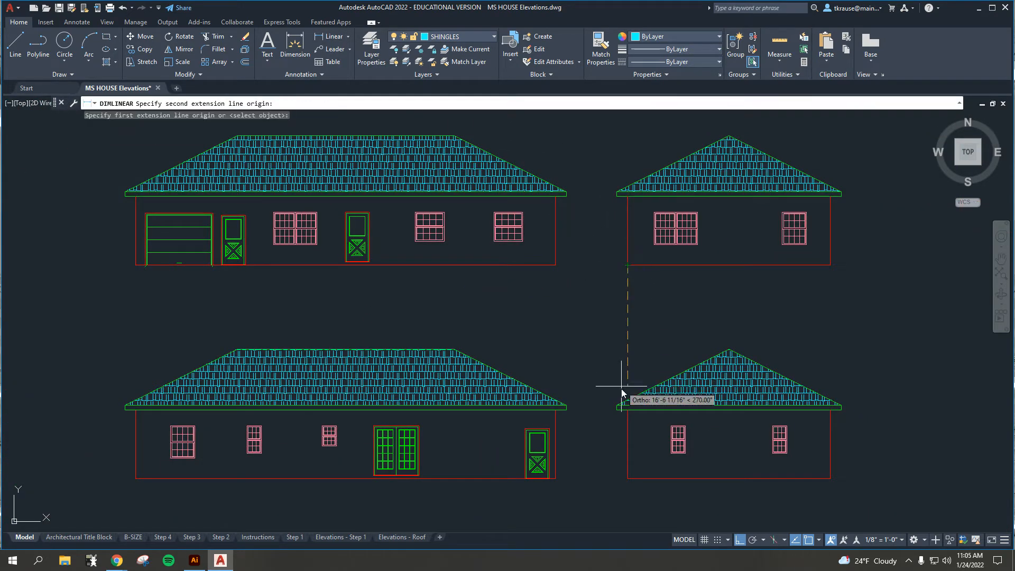
left_click(629, 478)
scroll(592, 476, "up", 4)
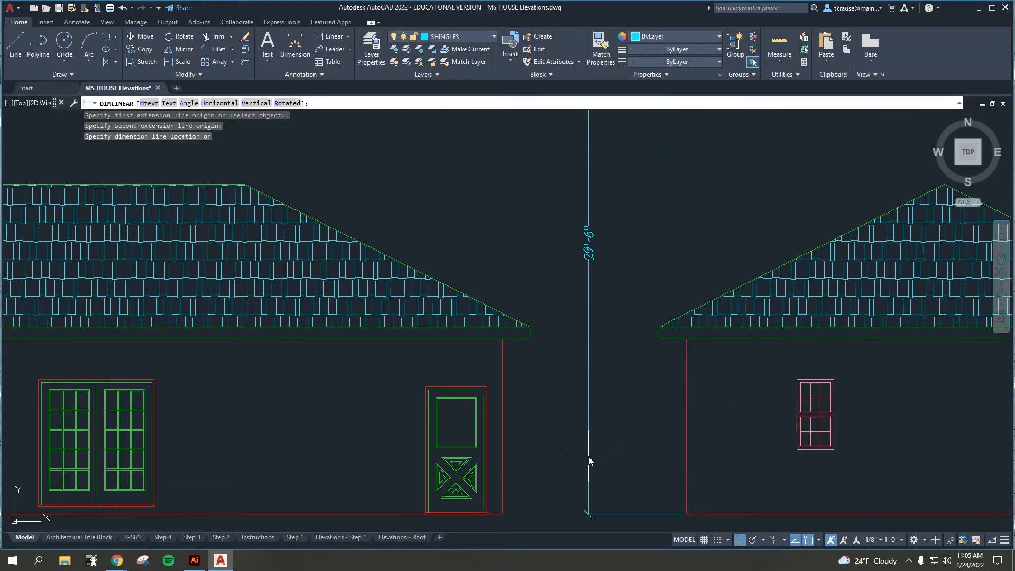
key("Escape")
Dimension from the lower side elevation's wall top to the upper side elevation's base line, and delete that dimension.
key("Return")
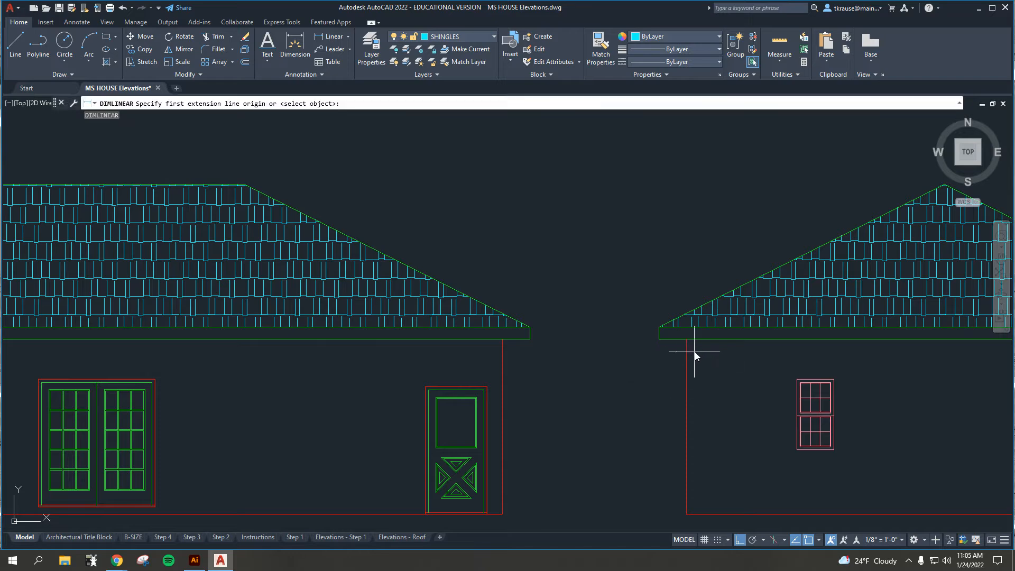
left_click(687, 340)
scroll(685, 339, "down", 4)
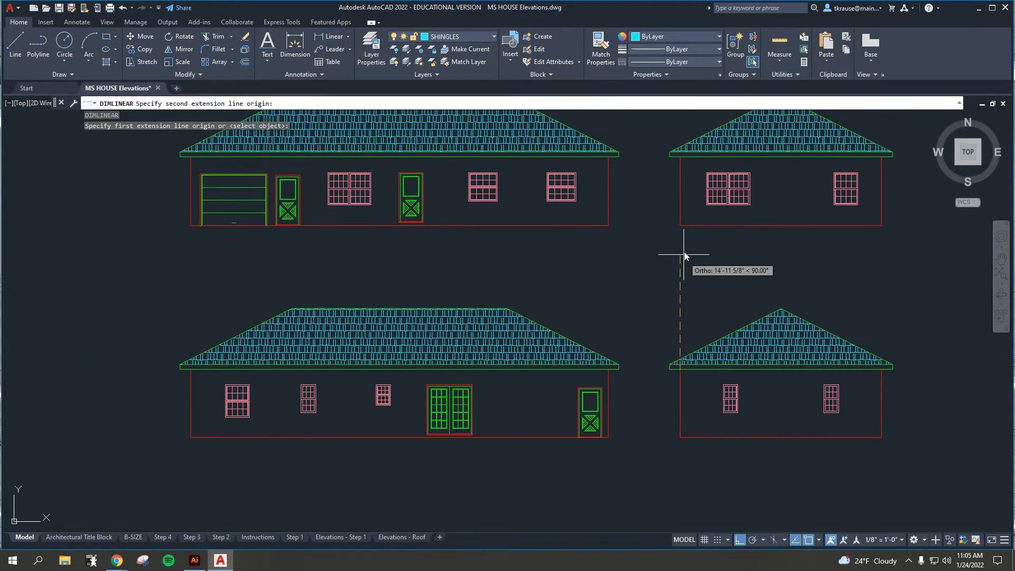
left_click(680, 225)
left_click(644, 285)
scroll(696, 298, "up", 2)
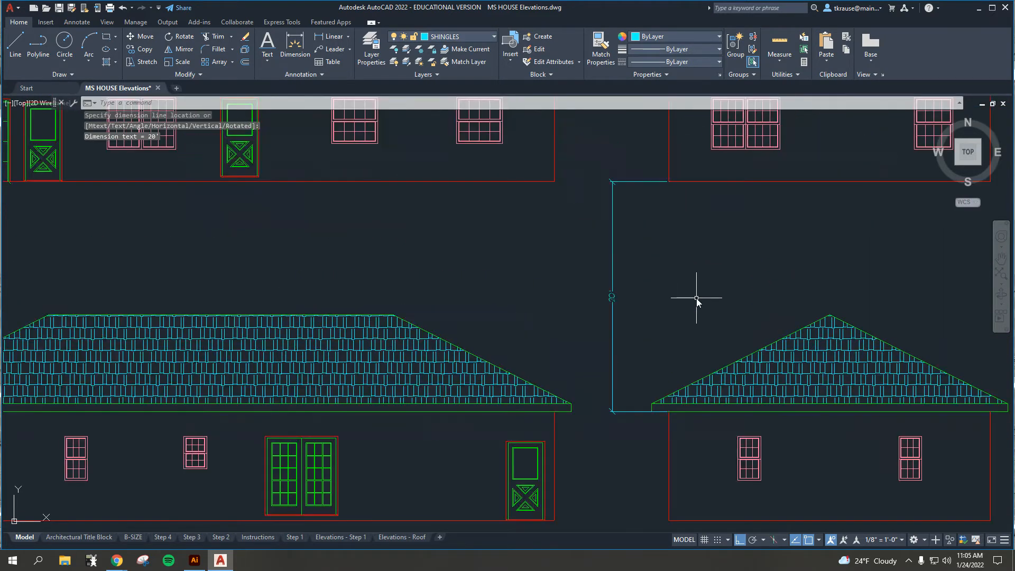
key("Escape")
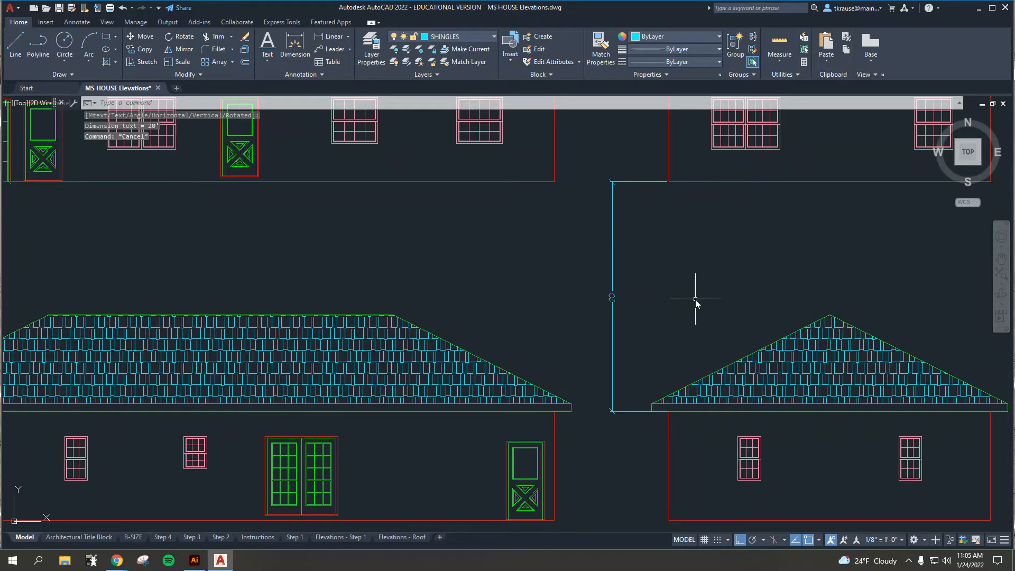
left_click_drag(661, 299, 567, 286)
key("Delete")
scroll(566, 287, "down", 4)
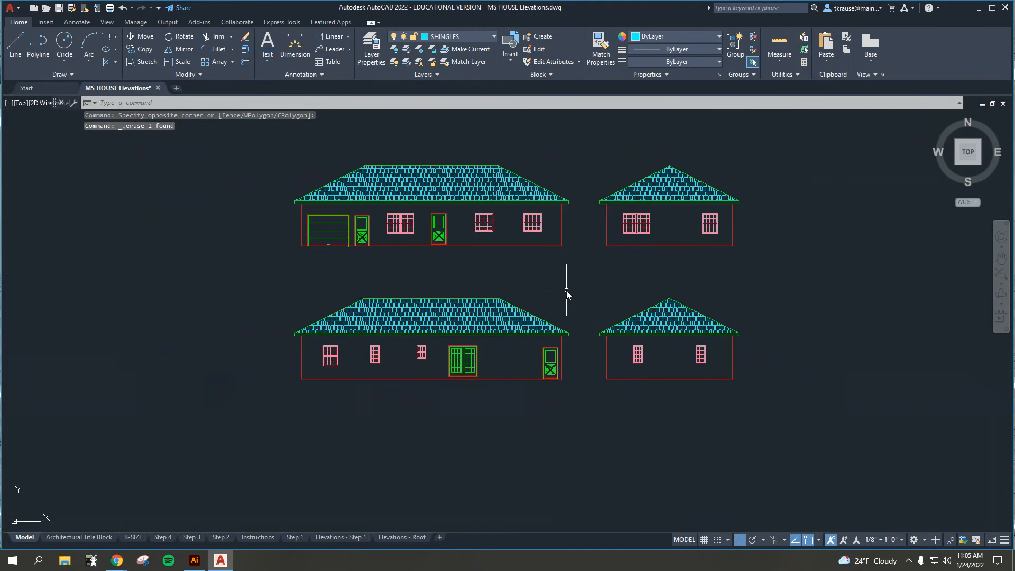
middle_click_drag(566, 286, 548, 296)
scroll(442, 342, "down", 4)
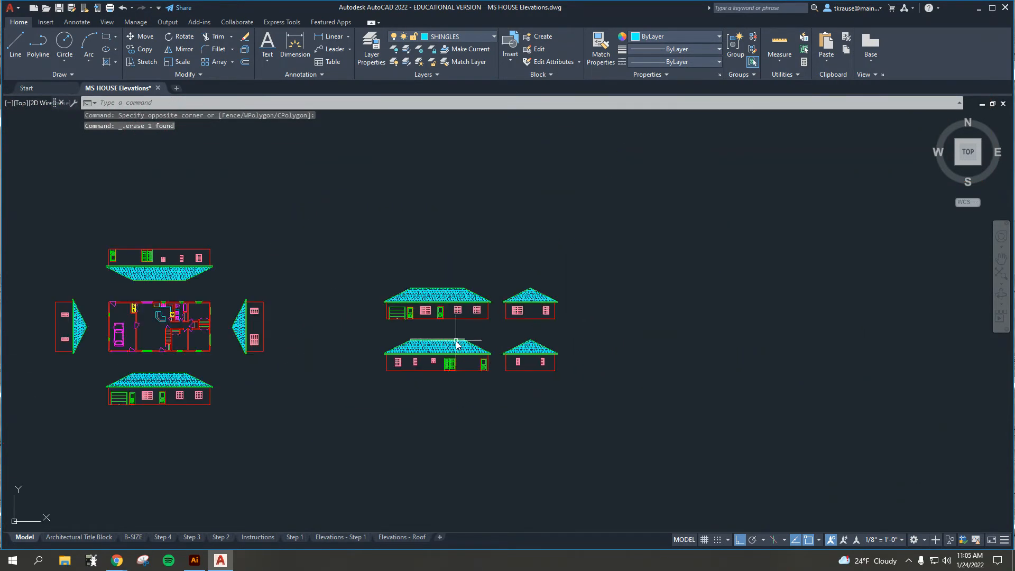
middle_click_drag(442, 342, 613, 344)
left_click(522, 255)
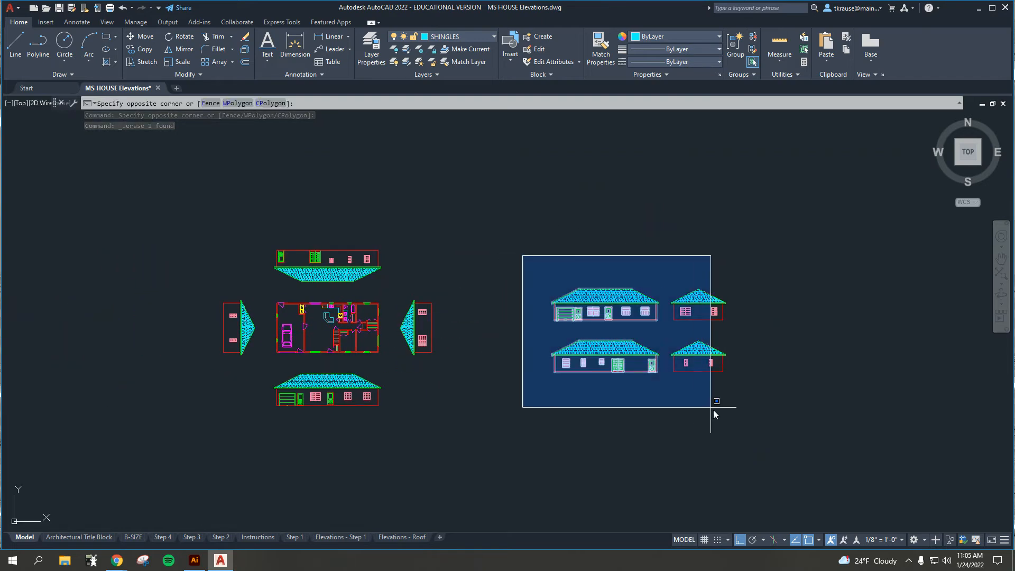
key("Escape")
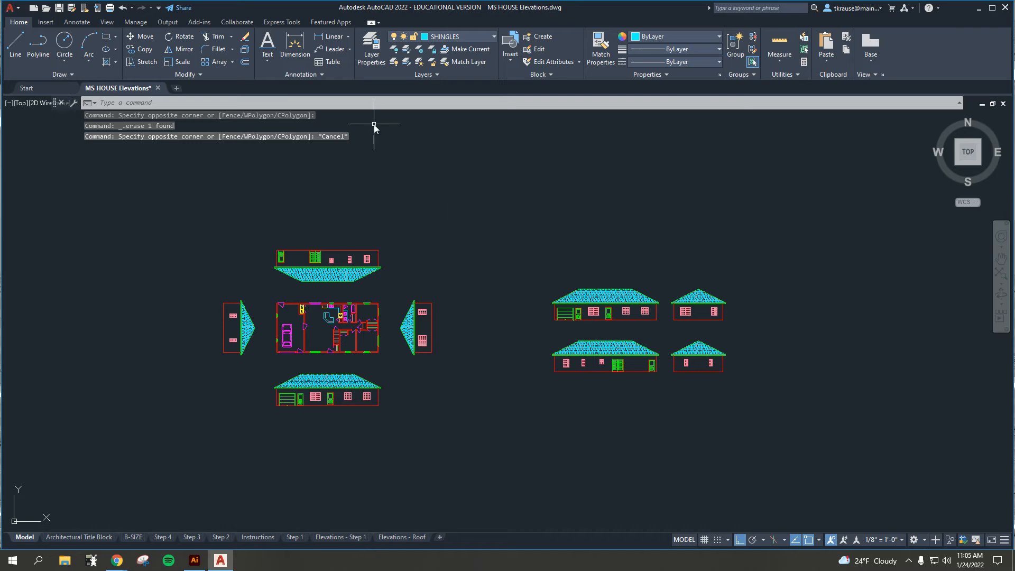
Make SIDING the current layer and start a hatch with the ANSI31 pattern for the front elevation below the floor plan.
left_click(485, 37)
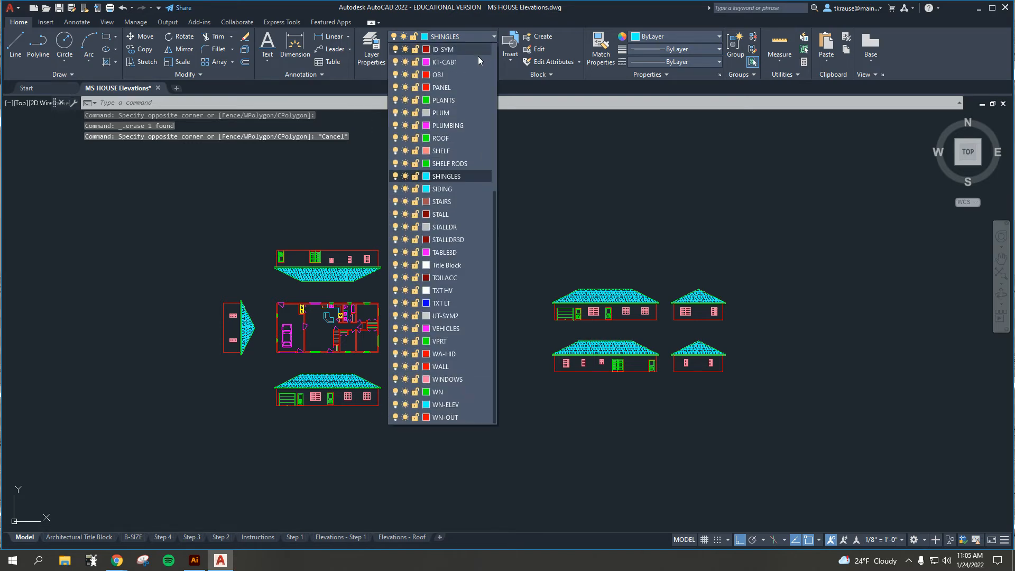
left_click(448, 192)
scroll(351, 385, "up", 6)
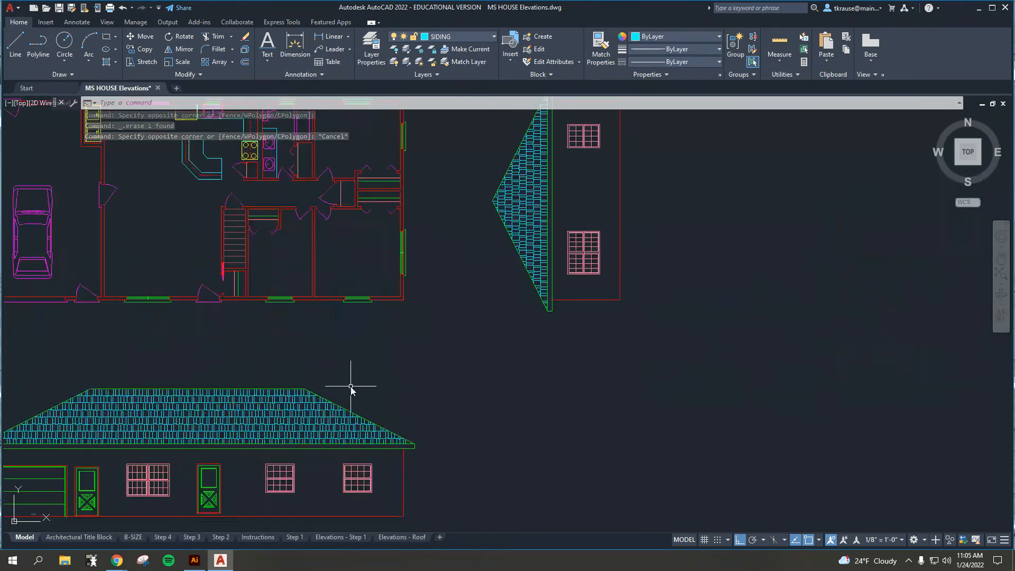
scroll(525, 409, "up", 2)
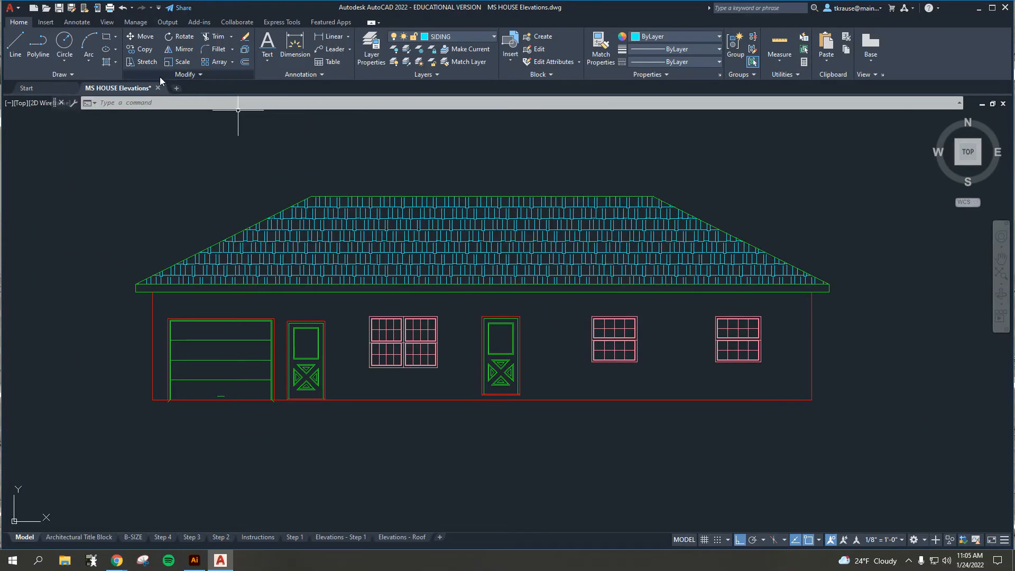
left_click(105, 62)
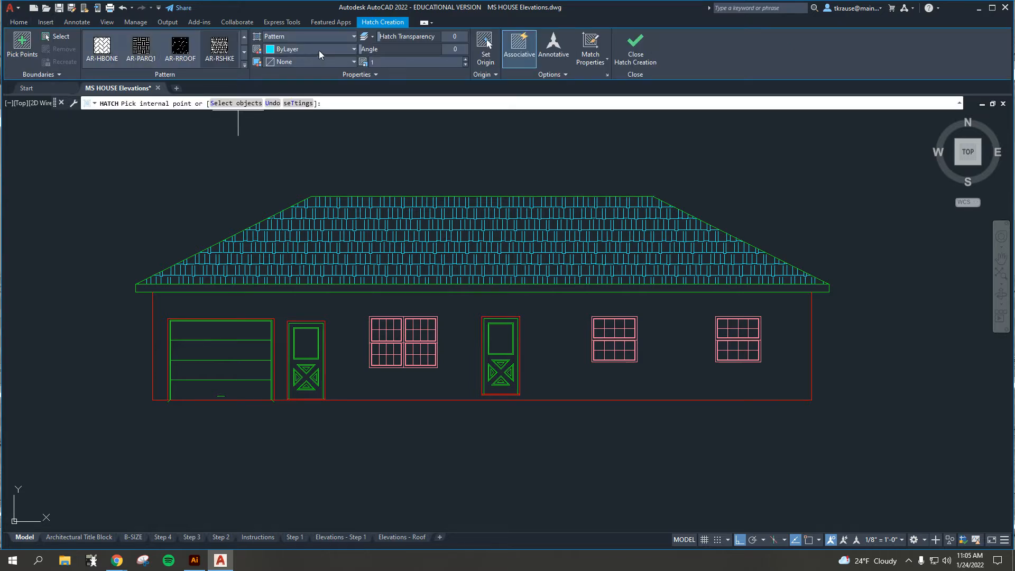
left_click(244, 42)
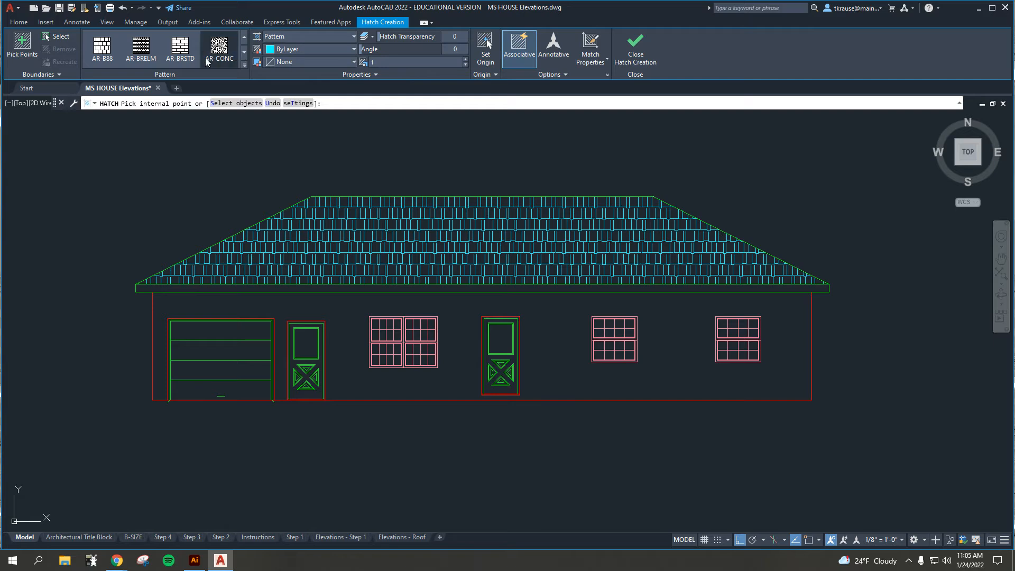
left_click(244, 40)
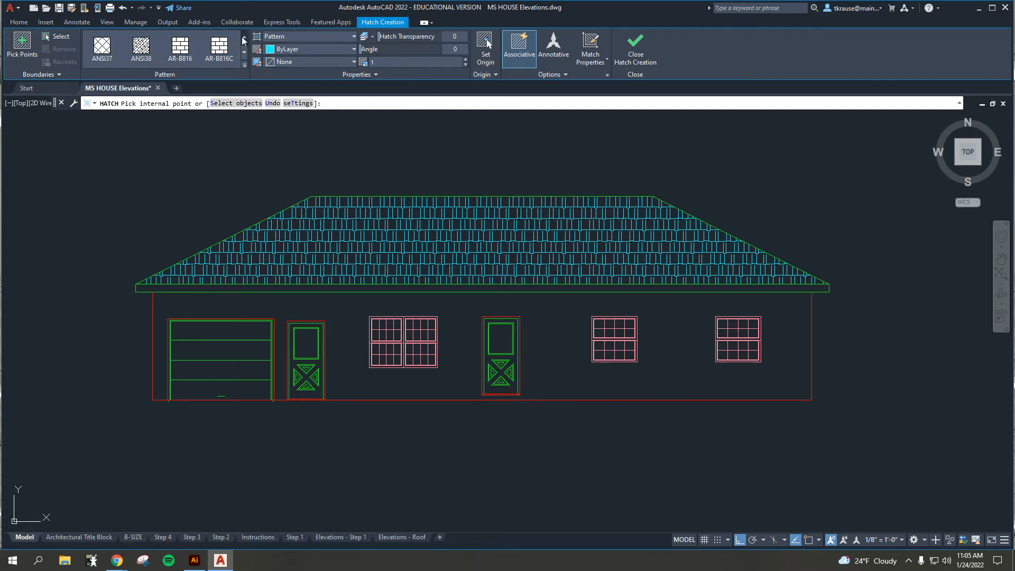
left_click(243, 39)
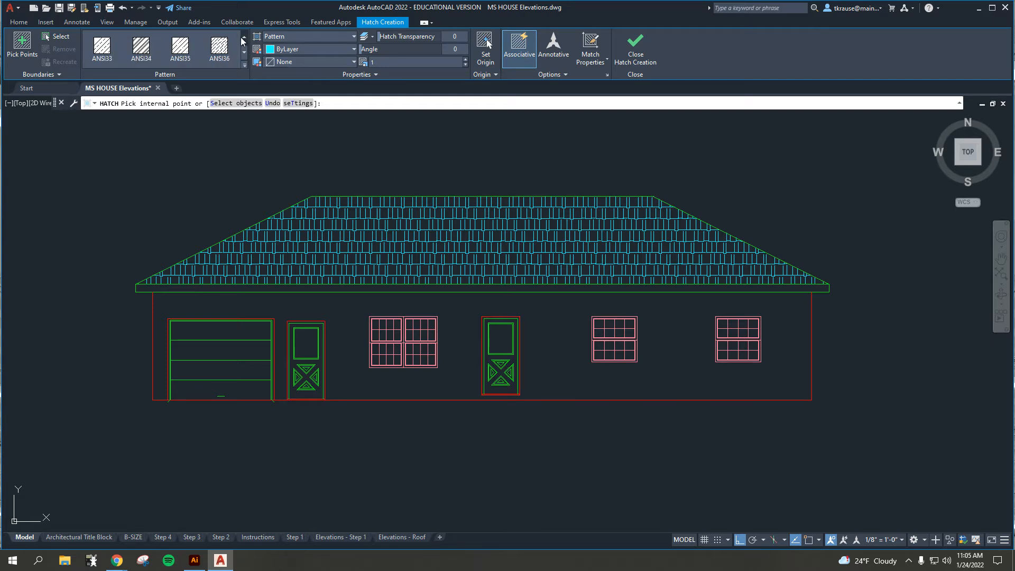
left_click(243, 39)
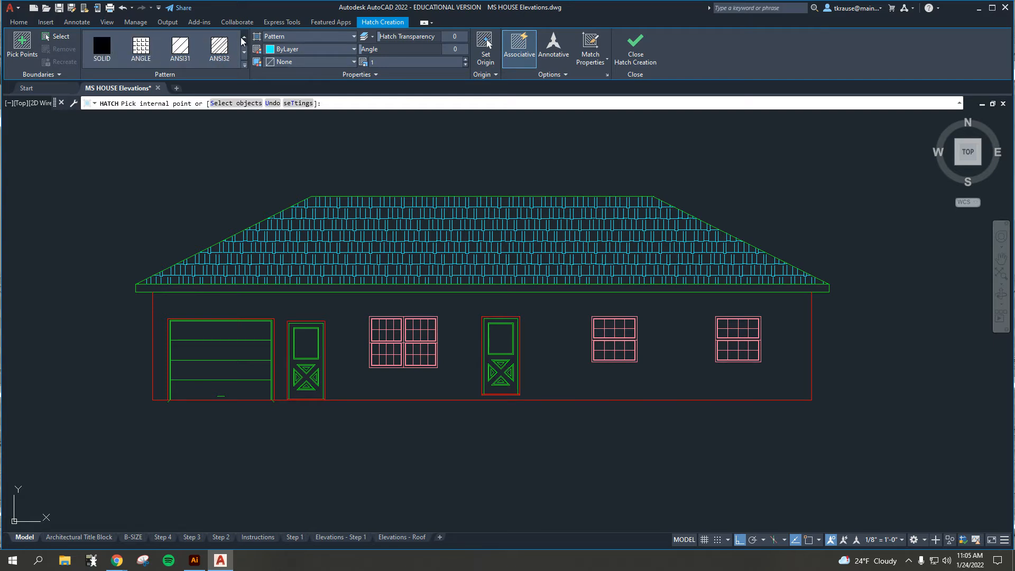
left_click(182, 50)
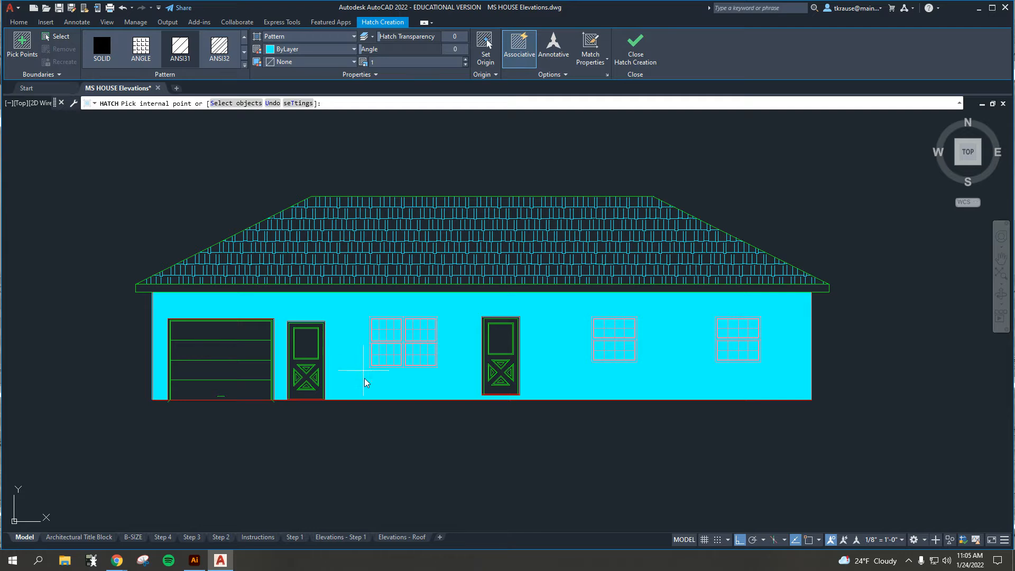
Apply the siding hatch to the front elevation's wall area around the openings and set its scale to 38.
left_click(460, 336)
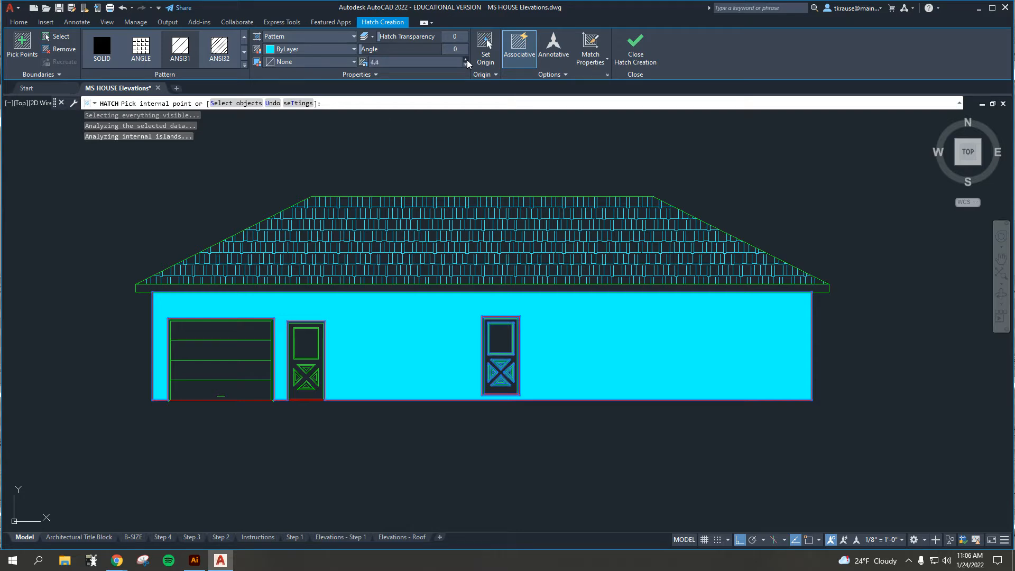
left_click(466, 60)
left_click(465, 60)
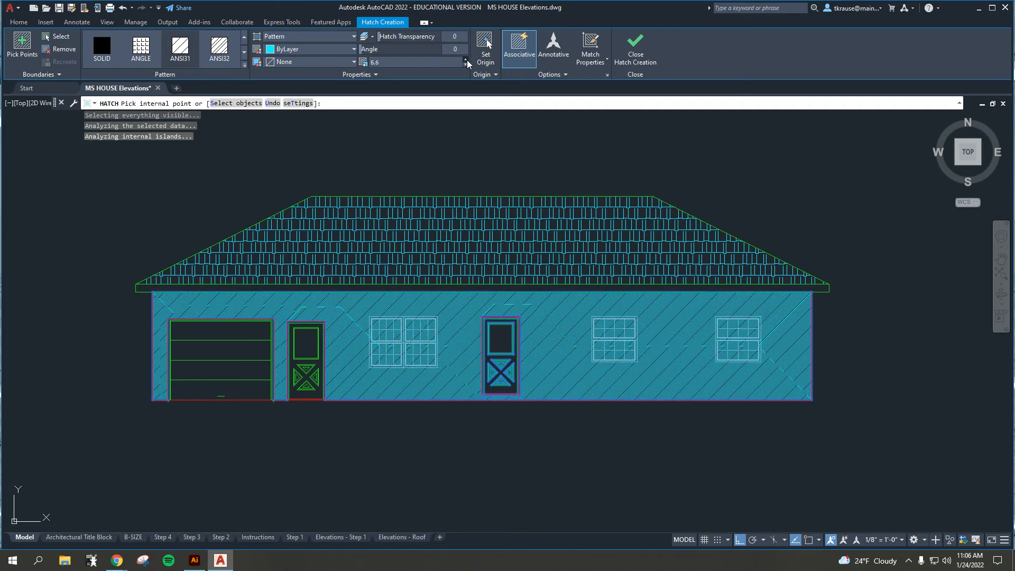
left_click(466, 60)
left_click(465, 59)
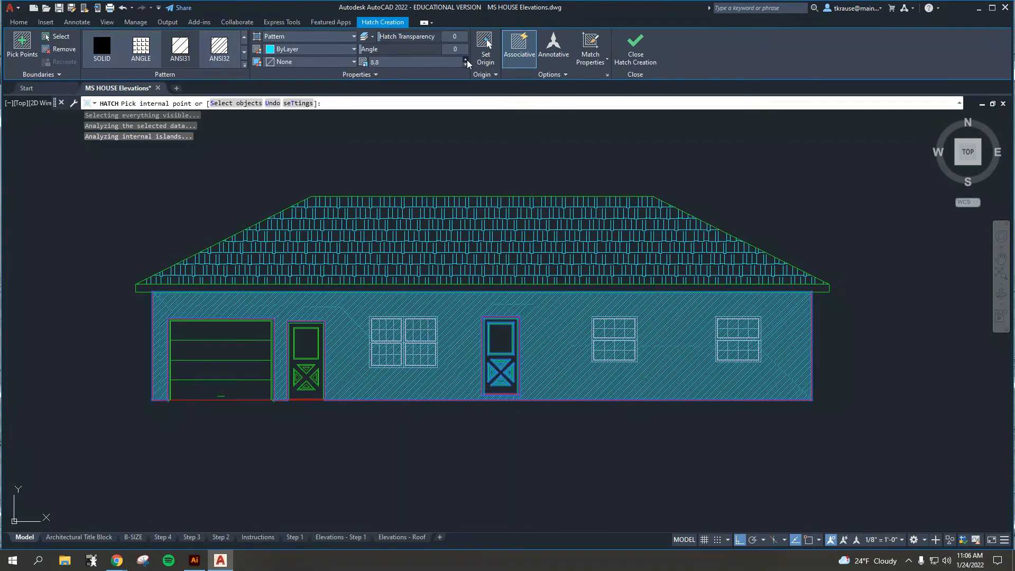
left_click(466, 61)
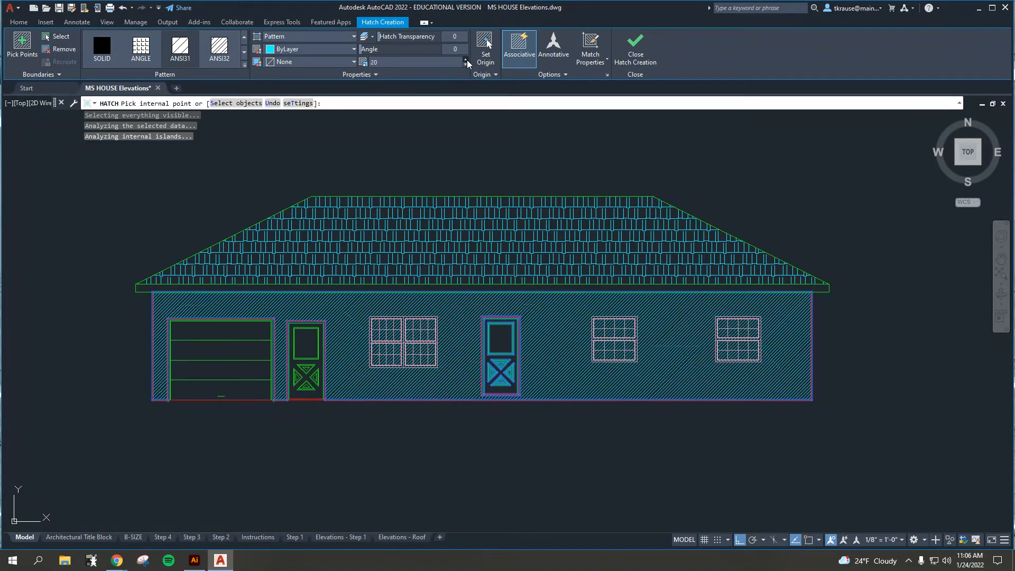
left_click(466, 60)
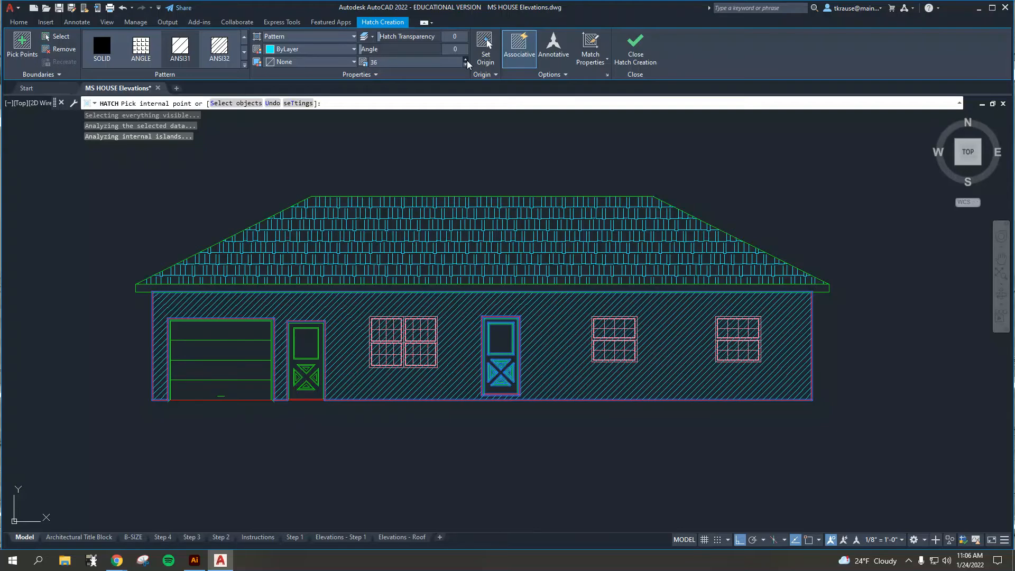
left_click(466, 60)
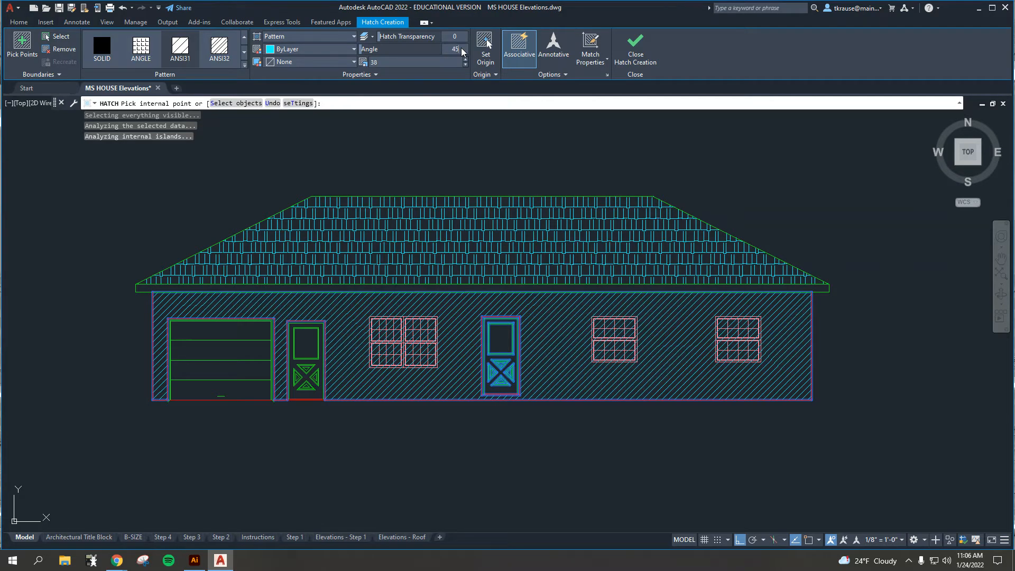
Try a 45-degree angle on the siding hatch, set it to 135 degrees instead, and finish the hatch.
key("Return")
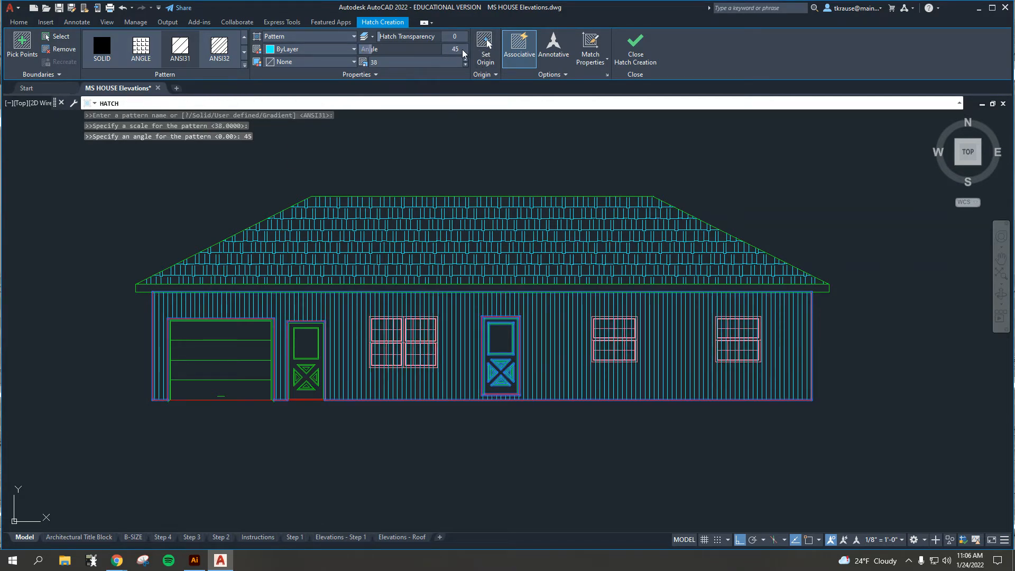
key("Return")
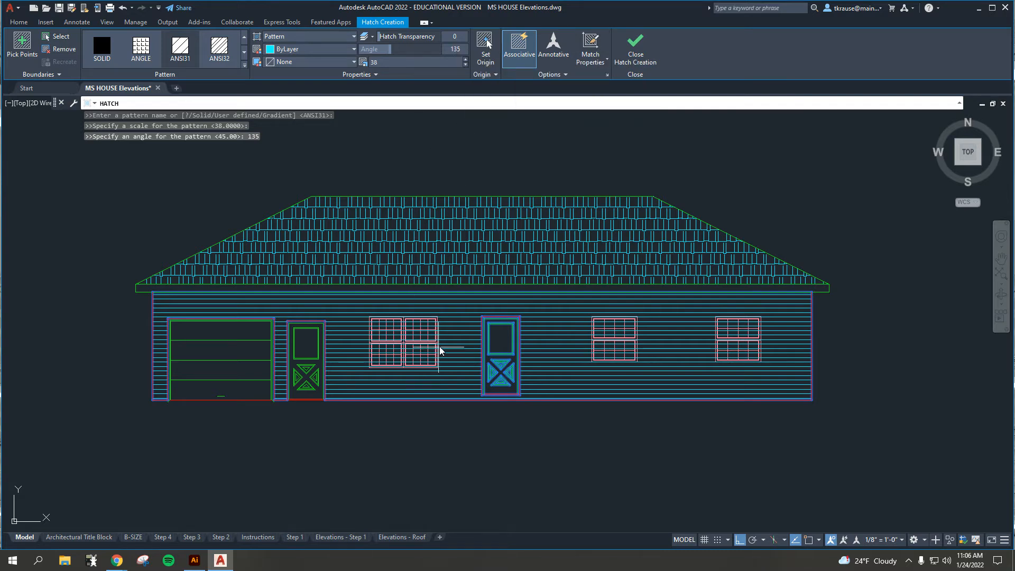
left_click(636, 49)
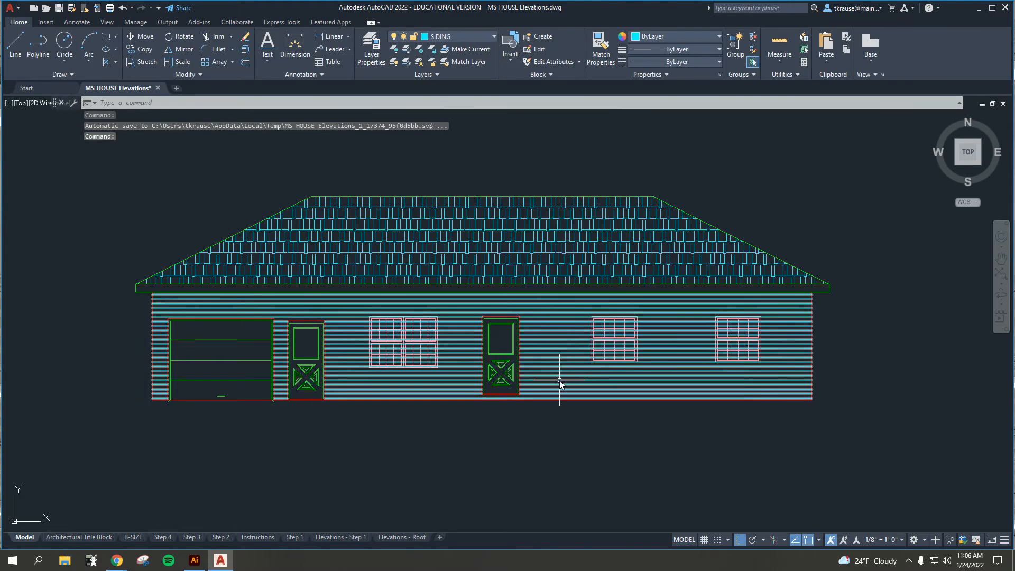
scroll(559, 380, "down", 2)
middle_click_drag(545, 332, 485, 369)
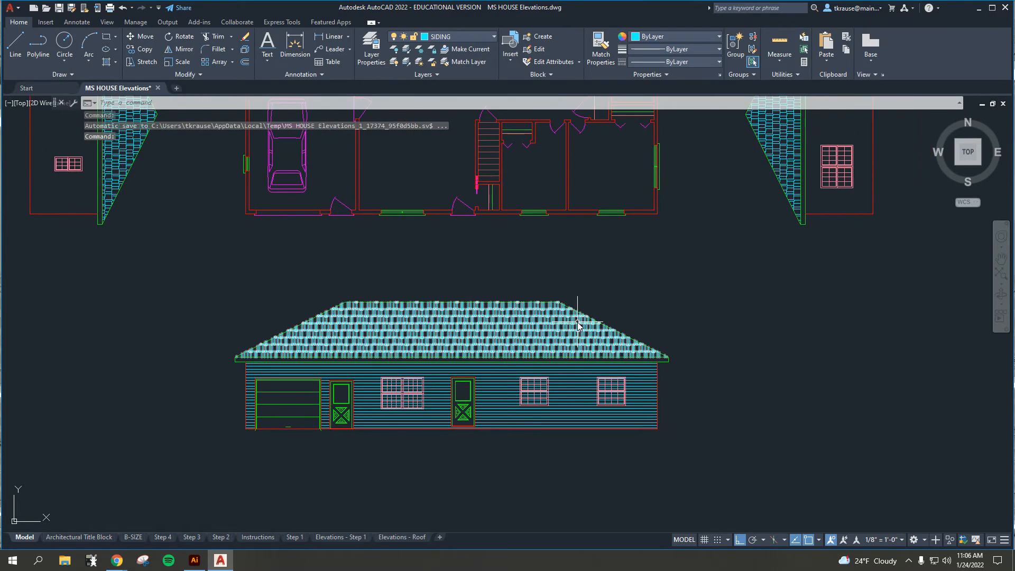
scroll(578, 325, "down", 2)
middle_click_drag(584, 295, 471, 355)
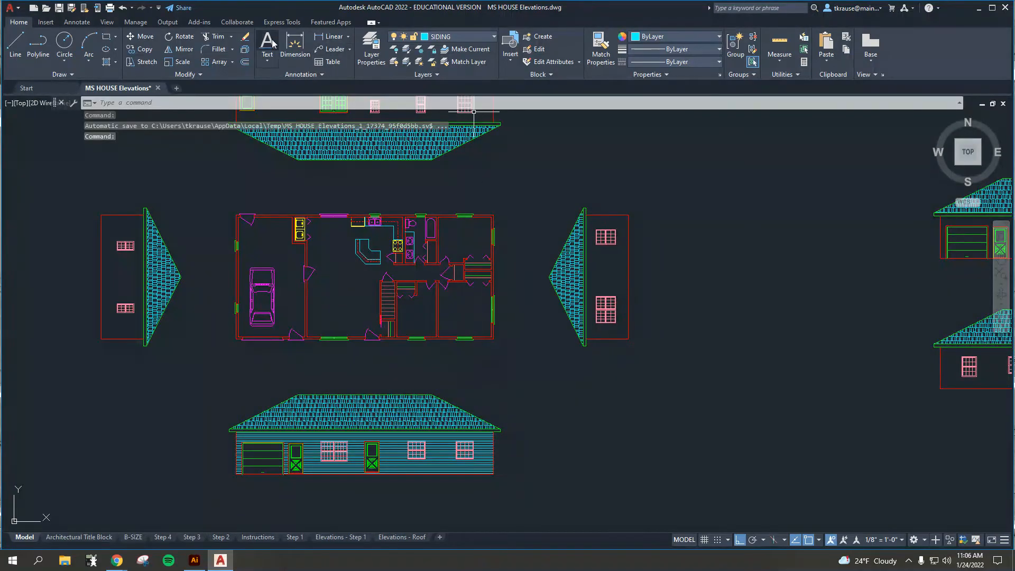
left_click(107, 61)
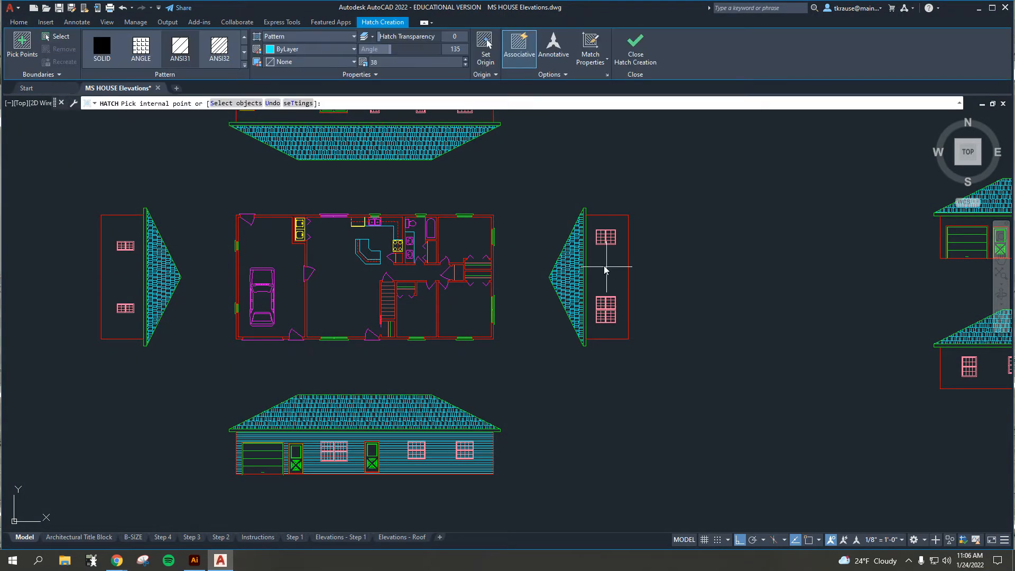
scroll(606, 268, "up", 3)
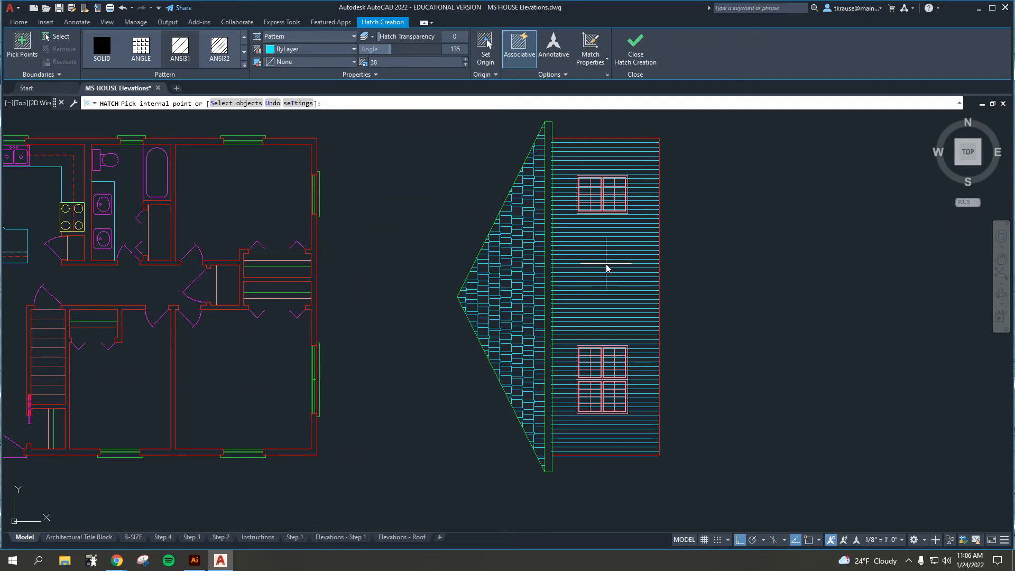
key("Escape")
scroll(606, 268, "down", 3)
mouse_move(531, 396)
middle_mouse_down()
mouse_move(540, 391)
mouse_move(349, 297)
middle_mouse_up()
middle_click_drag(745, 296, 465, 333)
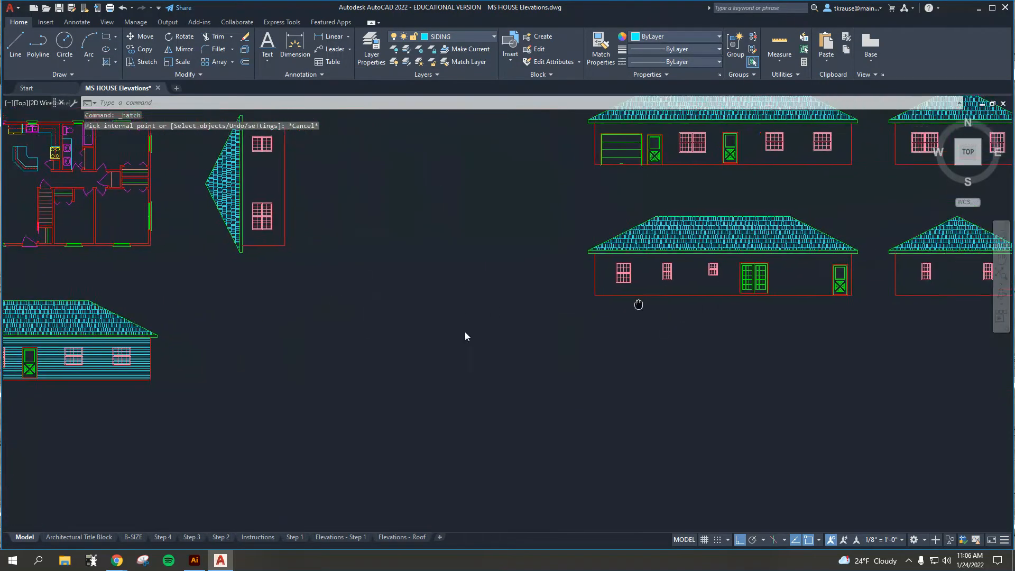
scroll(514, 327, "up", 2)
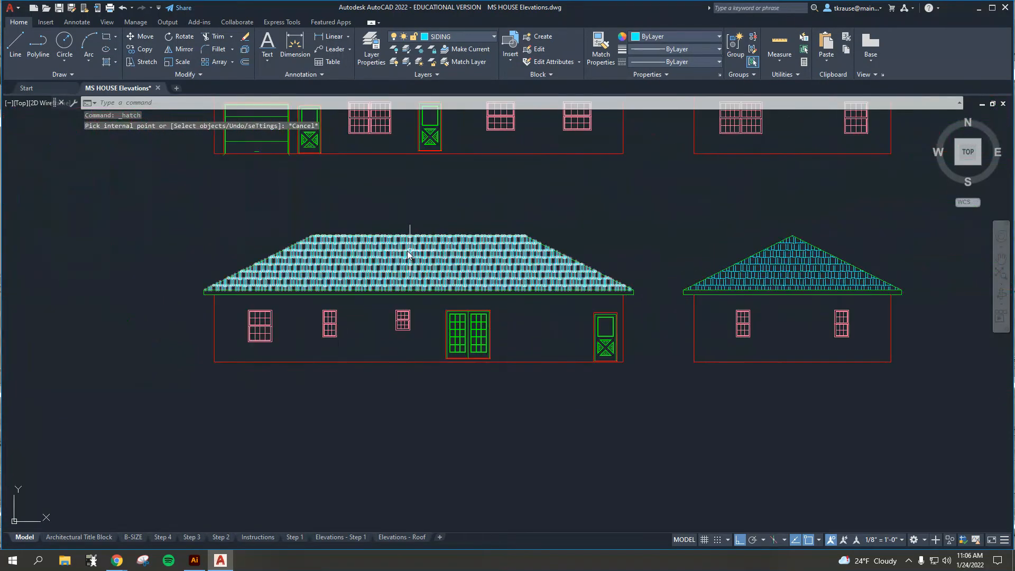
left_click(107, 63)
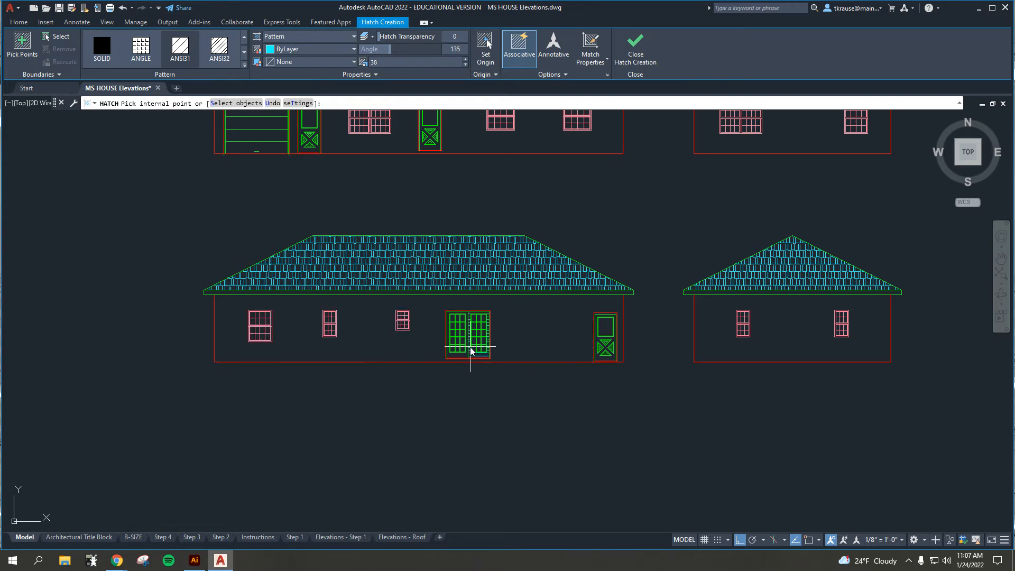
key("Escape")
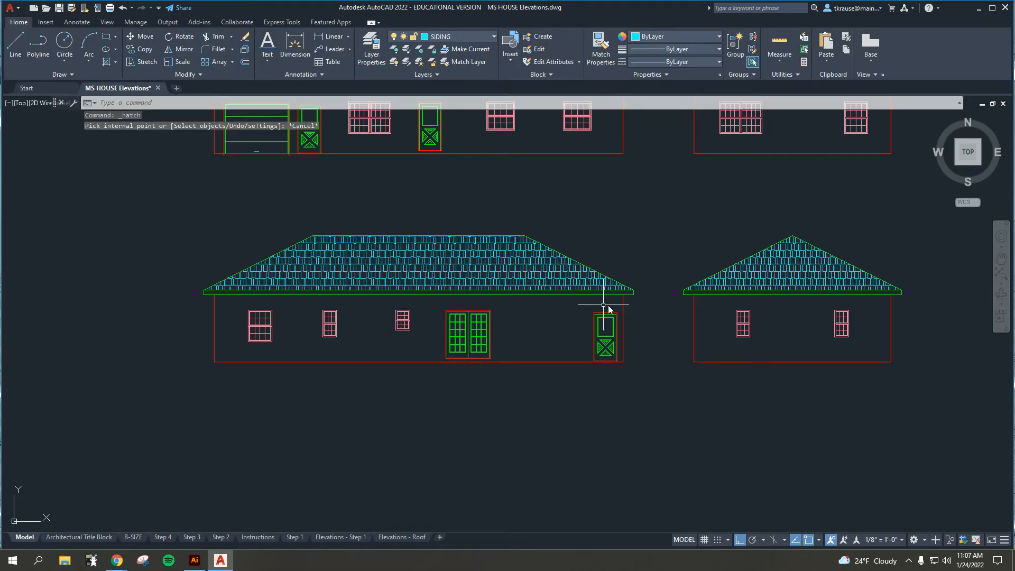
middle_click_drag(563, 320, 362, 378)
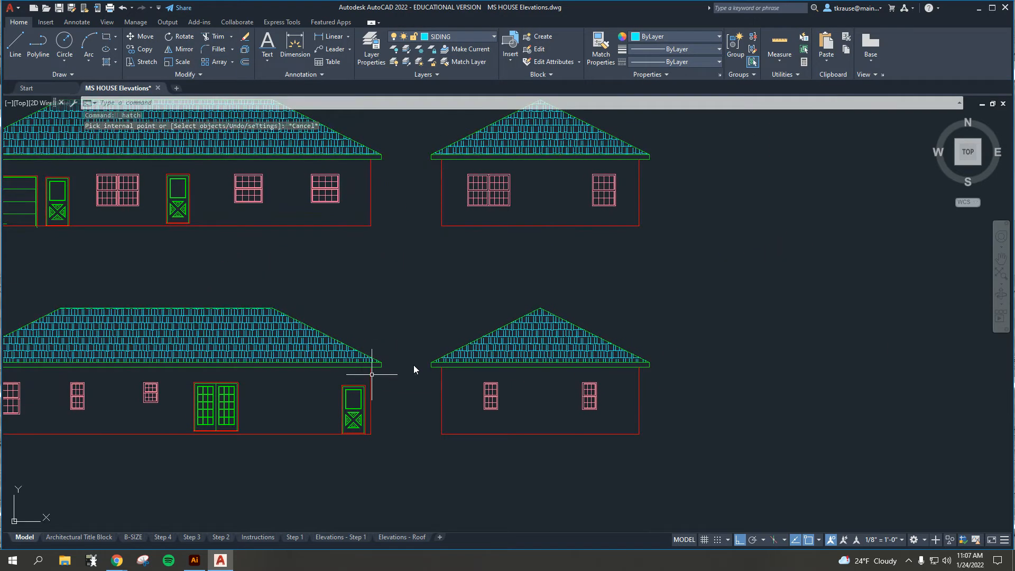
scroll(510, 396, "up", 6)
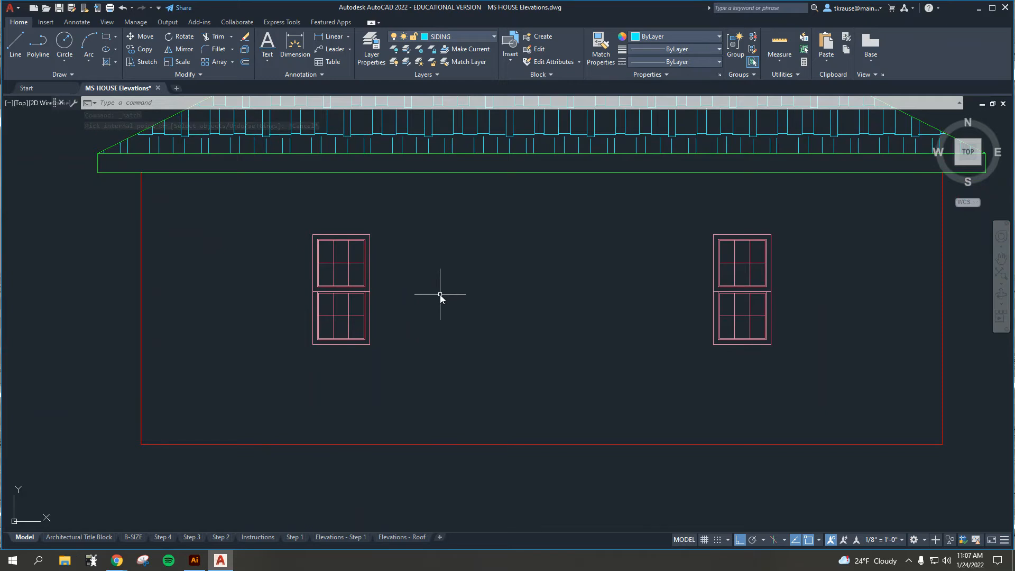
scroll(428, 300, "down", 5)
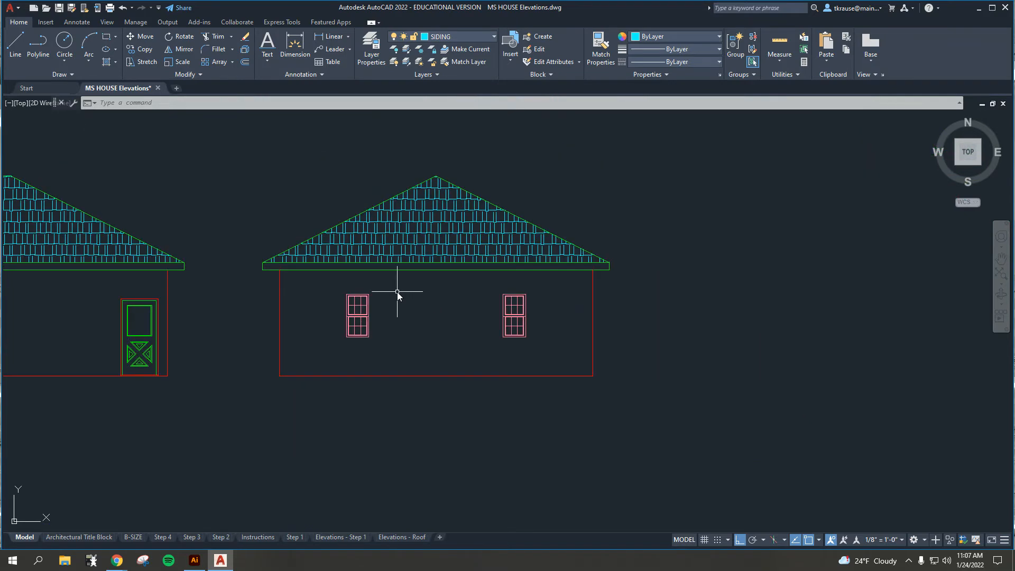
Examine the plot settings of the HVAC and VPRT layers in the layer properties.
left_click(494, 35)
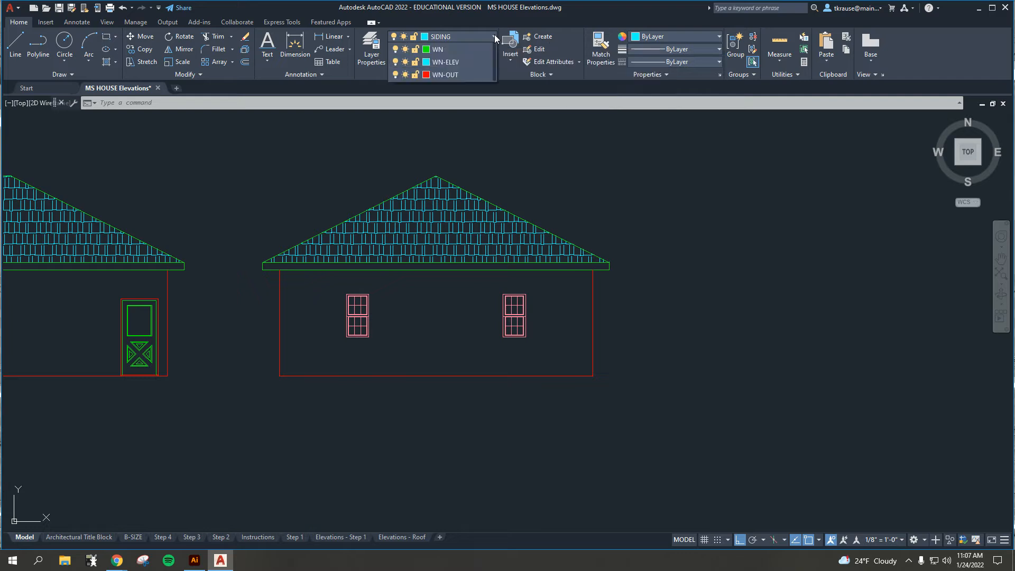
scroll(446, 176, "up", 3)
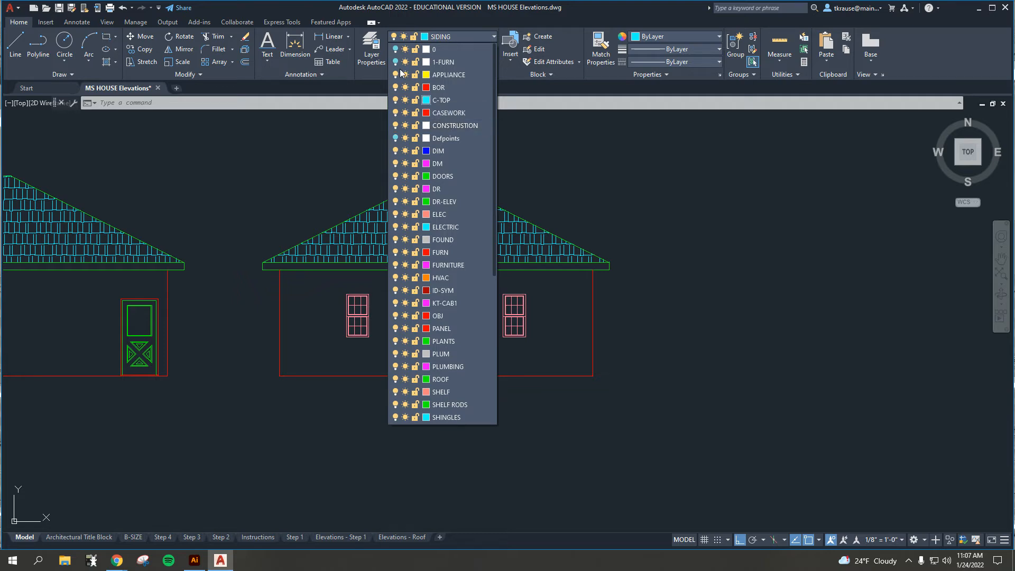
left_click(371, 51)
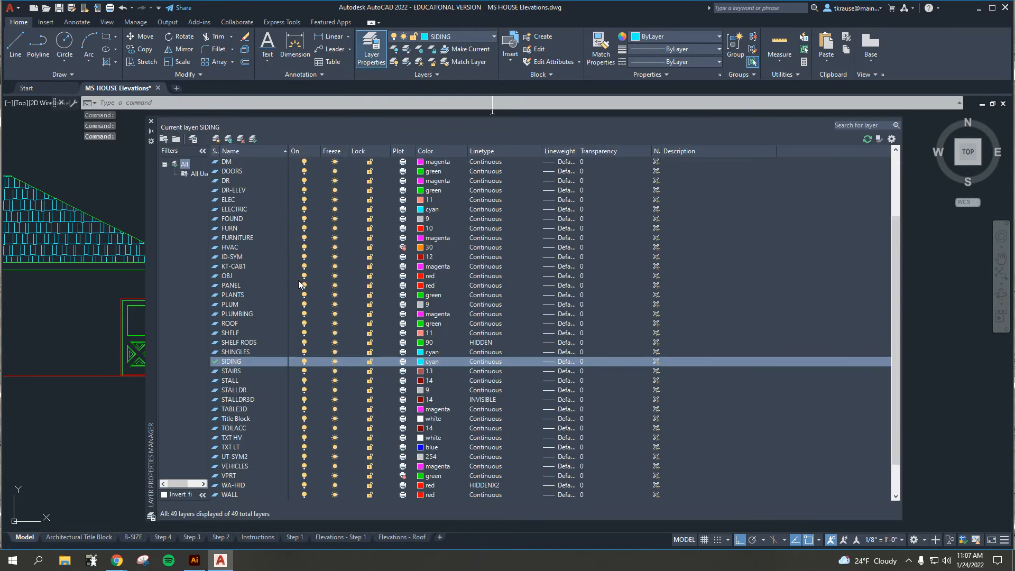
left_click(229, 247)
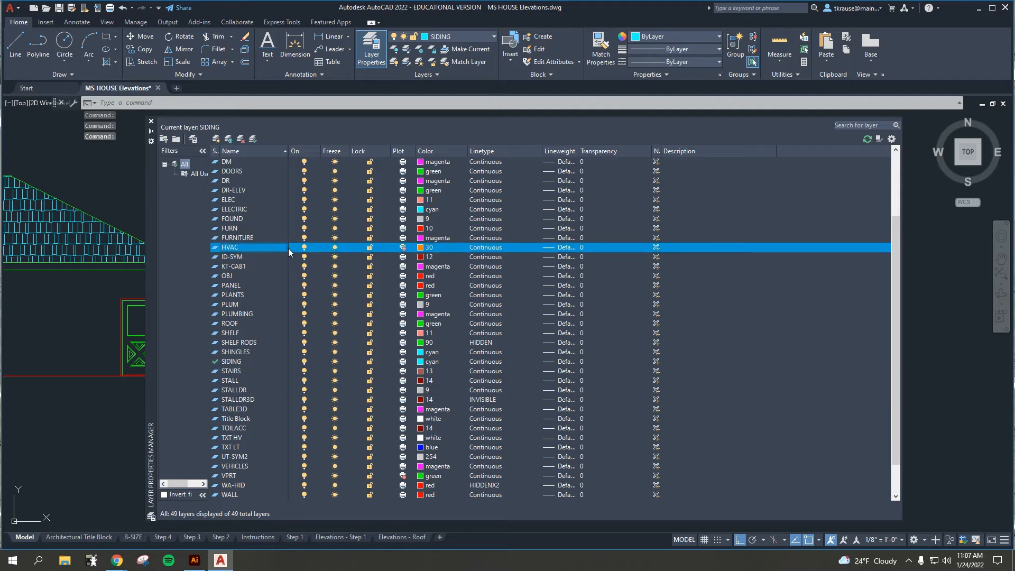
left_click(403, 248)
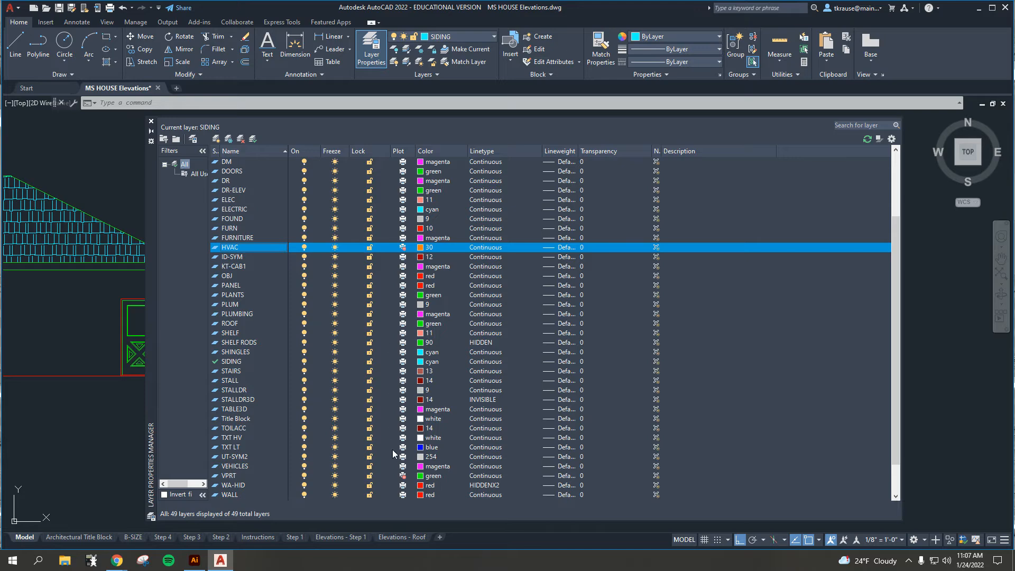
left_click(236, 475)
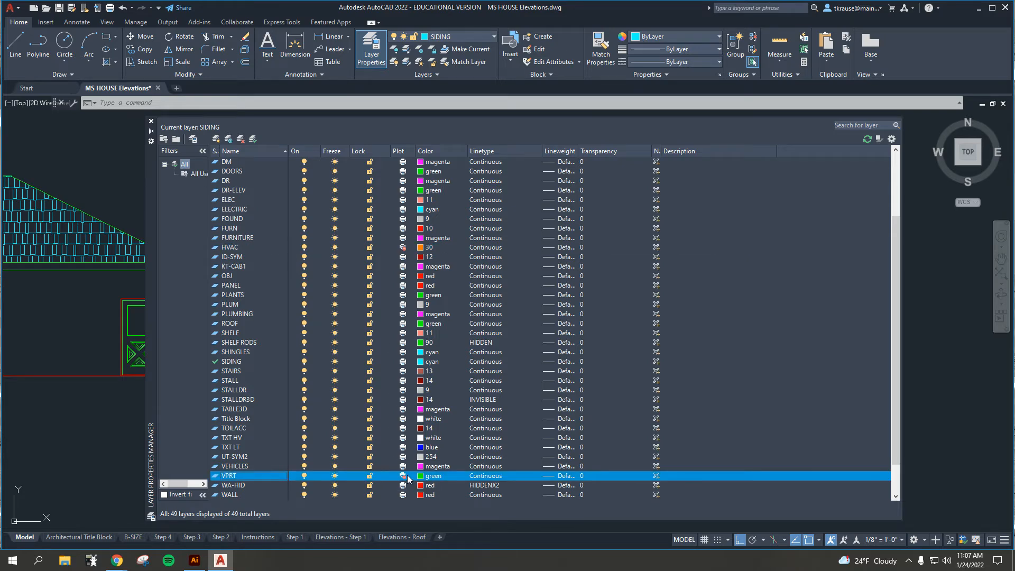
Set the CONSTRUSTION layer not to plot, make it the current layer, and close the layer properties.
scroll(376, 301, "up", 3)
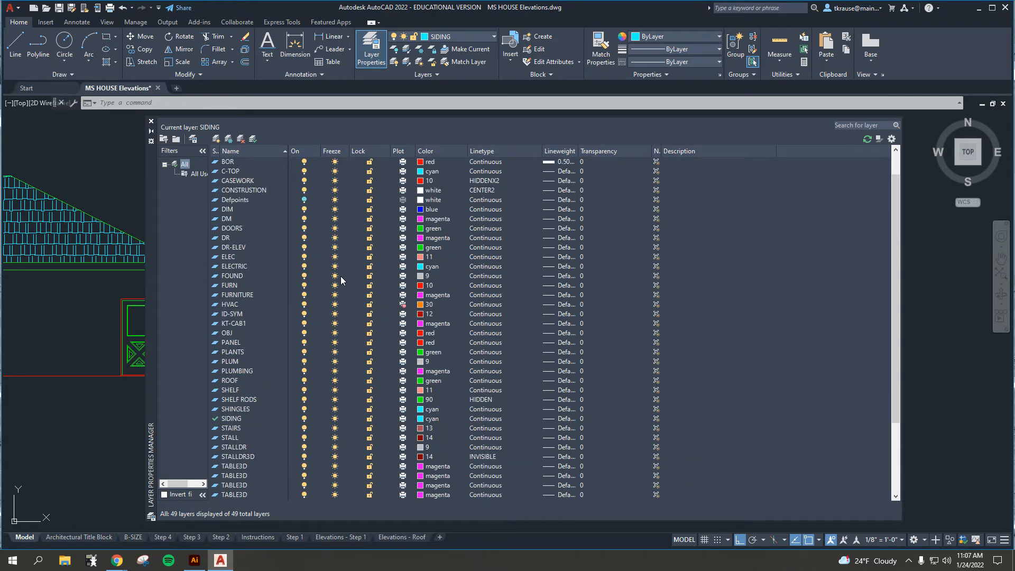
left_click(405, 192)
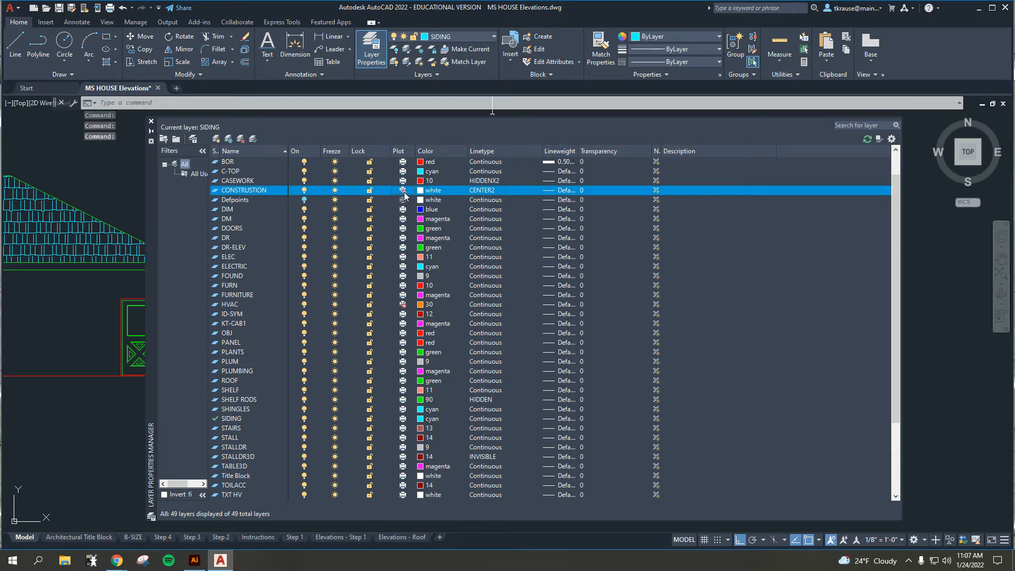
double_click(249, 189)
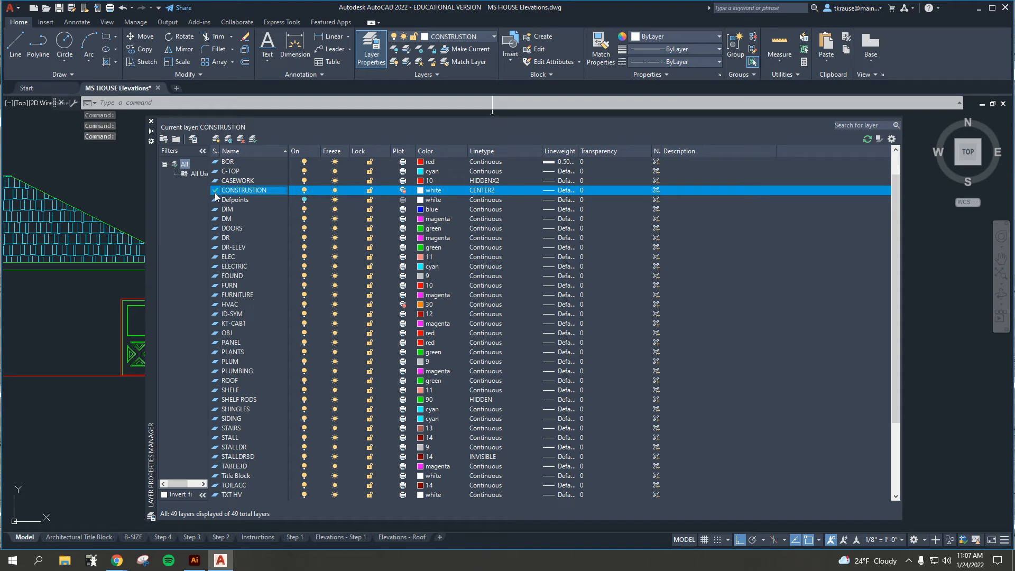
left_click(151, 122)
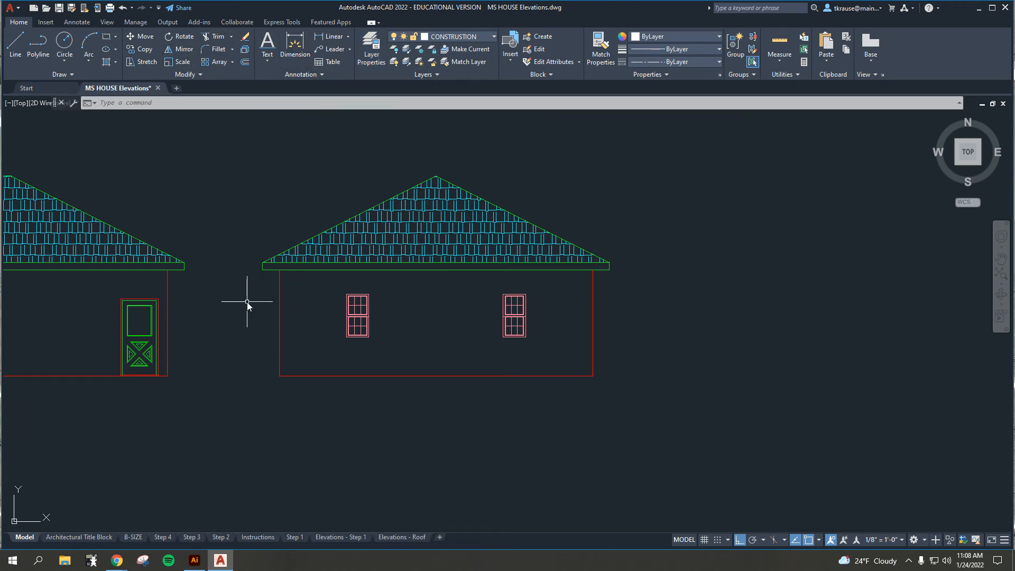
Draw a construction rectangle around the outer frame of the left window on the lower side elevation.
middle_click_drag(247, 302, 766, 273)
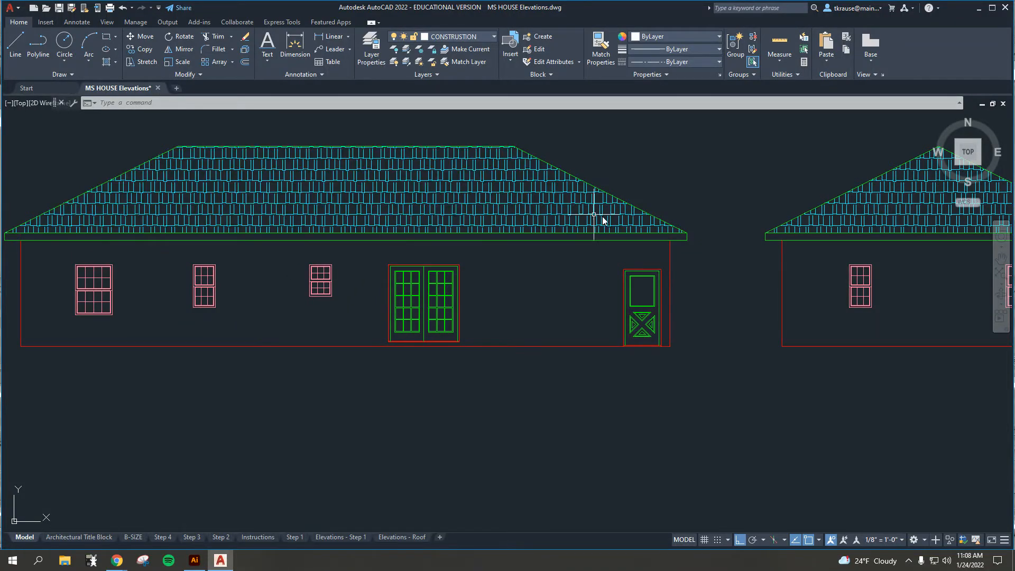
mouse_move(594, 215)
middle_mouse_down()
mouse_move(389, 242)
mouse_move(143, 172)
middle_mouse_up()
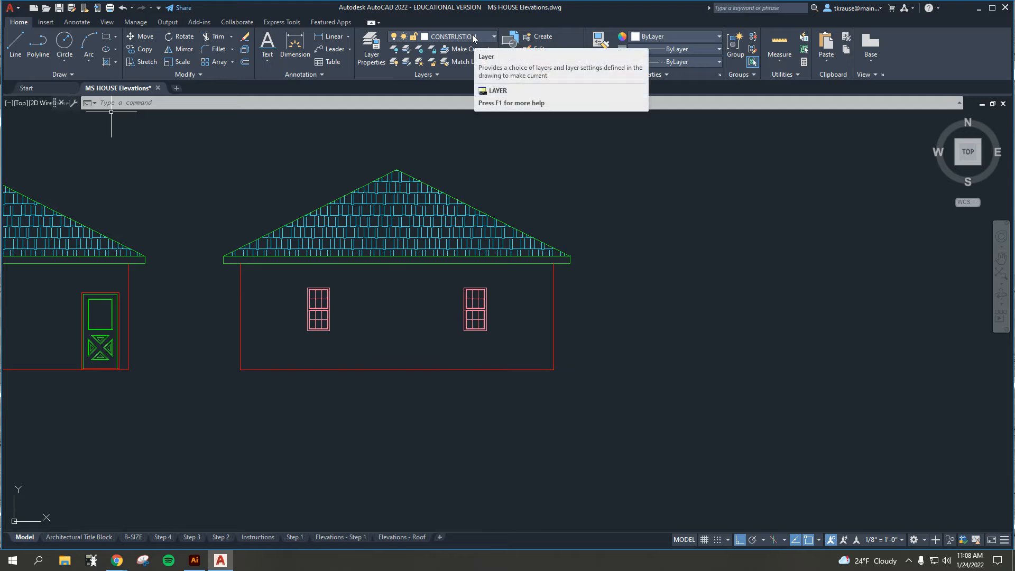
left_click(107, 42)
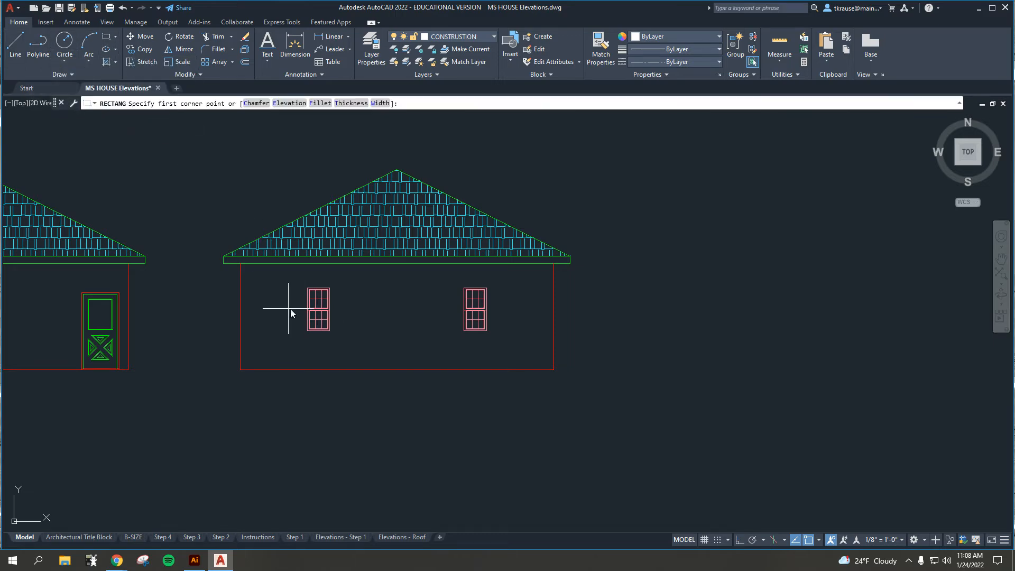
scroll(291, 313, "down", 4)
scroll(310, 296, "up", 6)
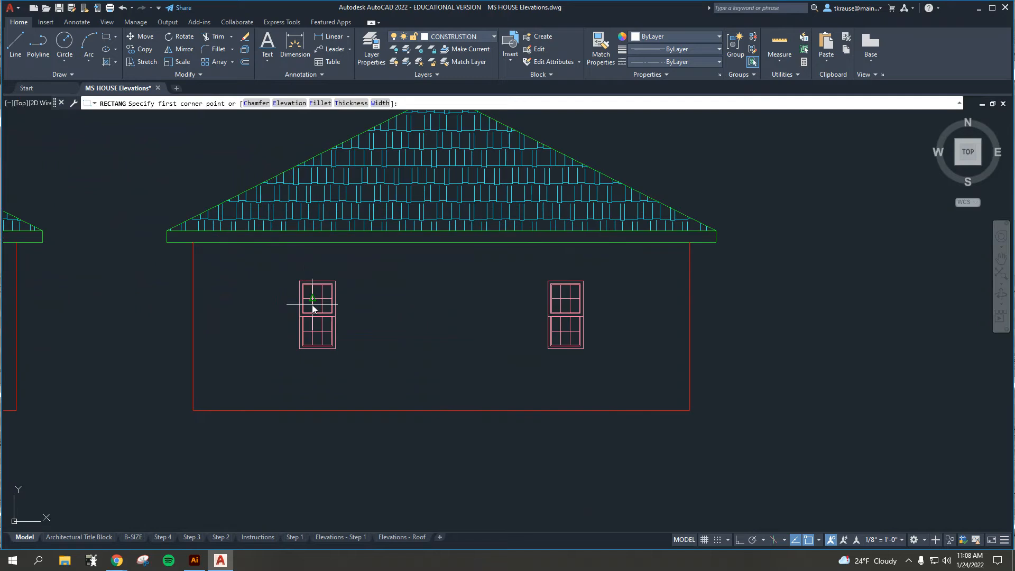
scroll(312, 306, "up", 2)
left_click(291, 267)
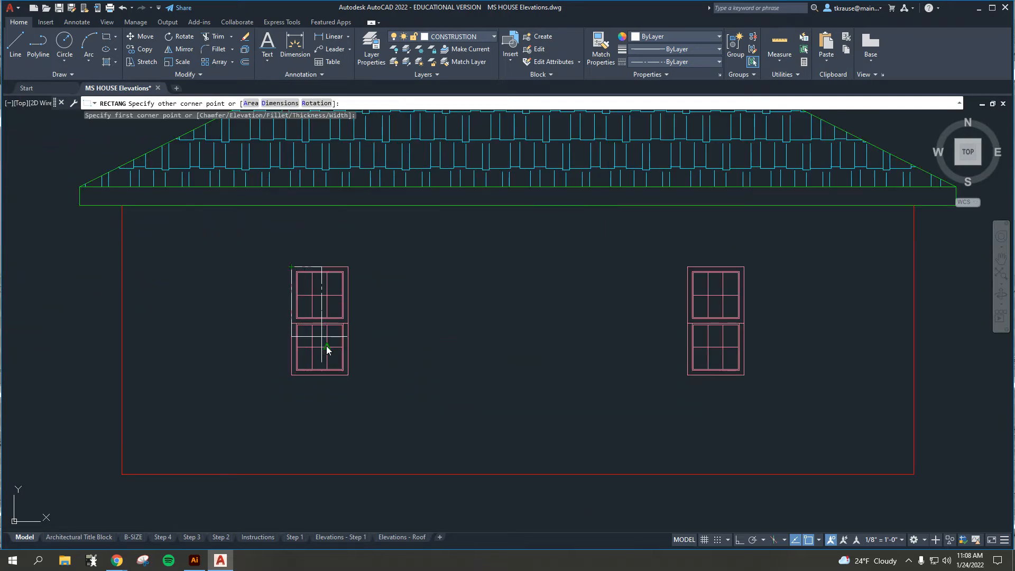
left_click(348, 374)
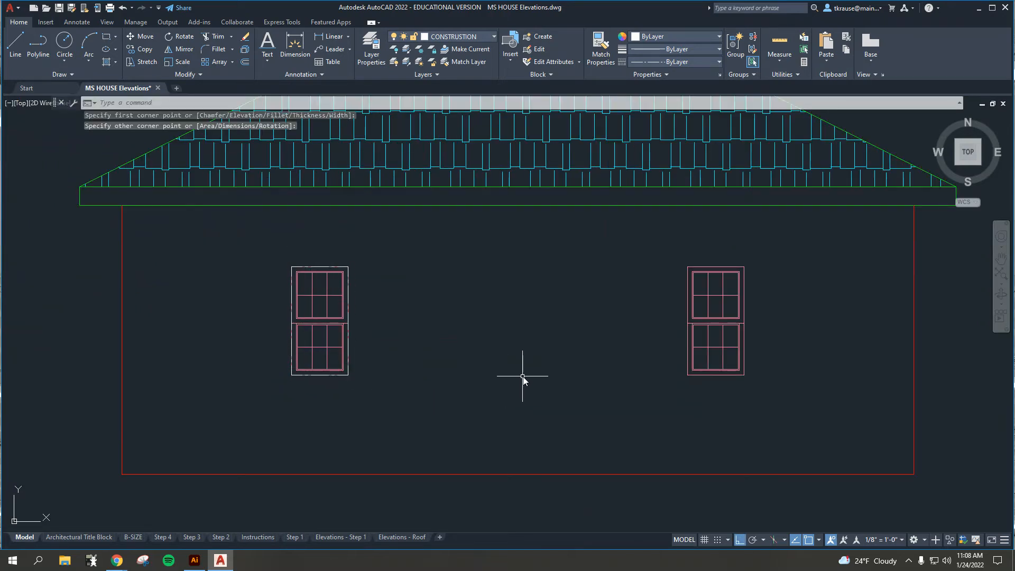
Make SIDING the current layer and apply the siding hatch to the lower side elevation's wall around both windows.
scroll(491, 328, "down", 2)
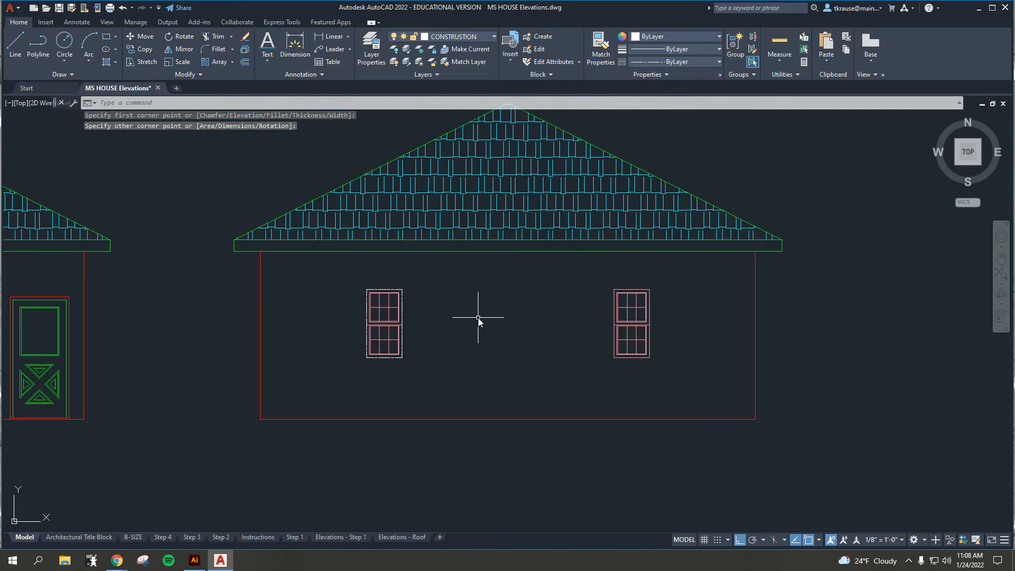
middle_click_drag(394, 213, 368, 234)
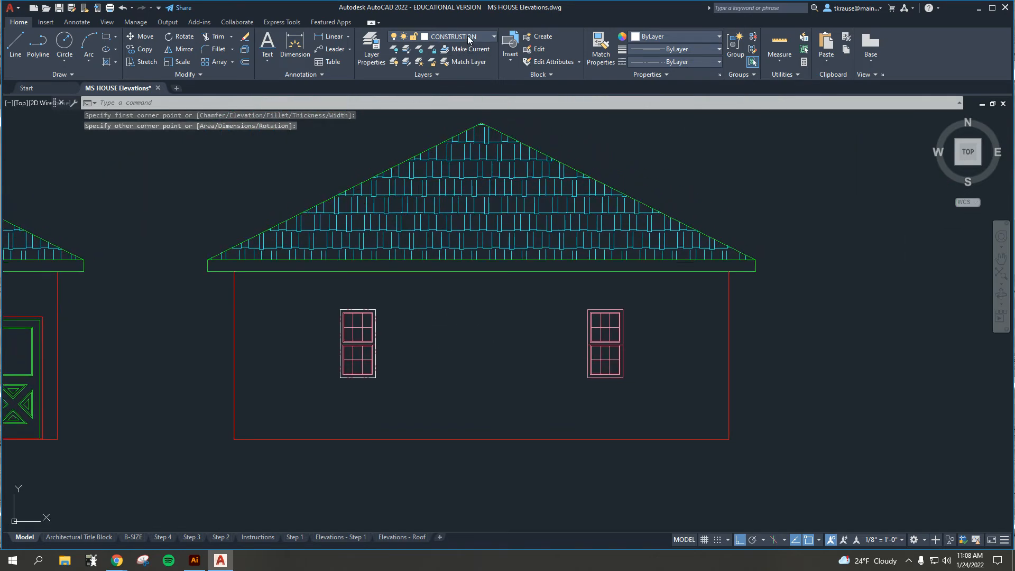
left_click(468, 40)
scroll(454, 331, "down", 1)
left_click(443, 315)
left_click(106, 63)
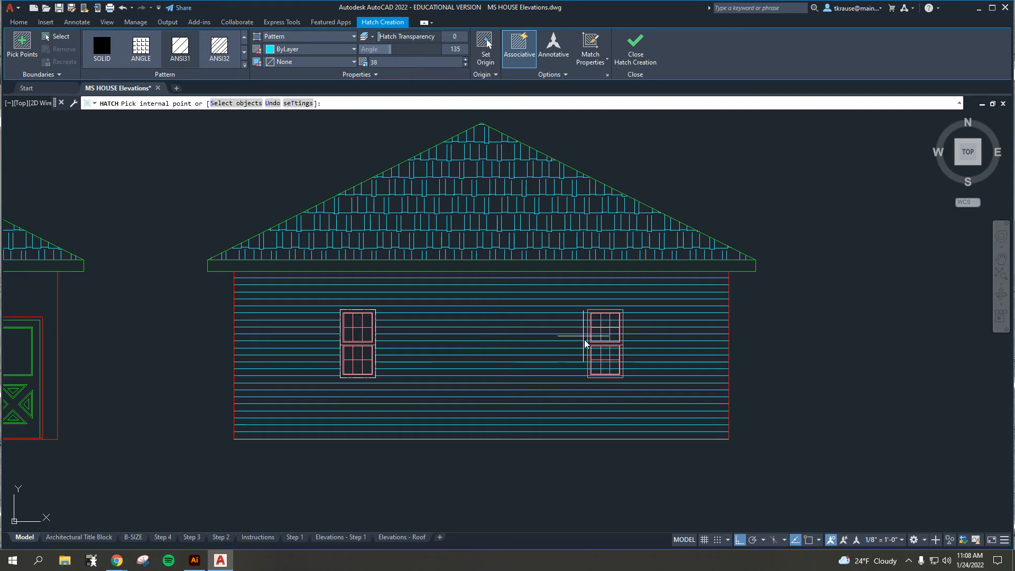
left_click(559, 356)
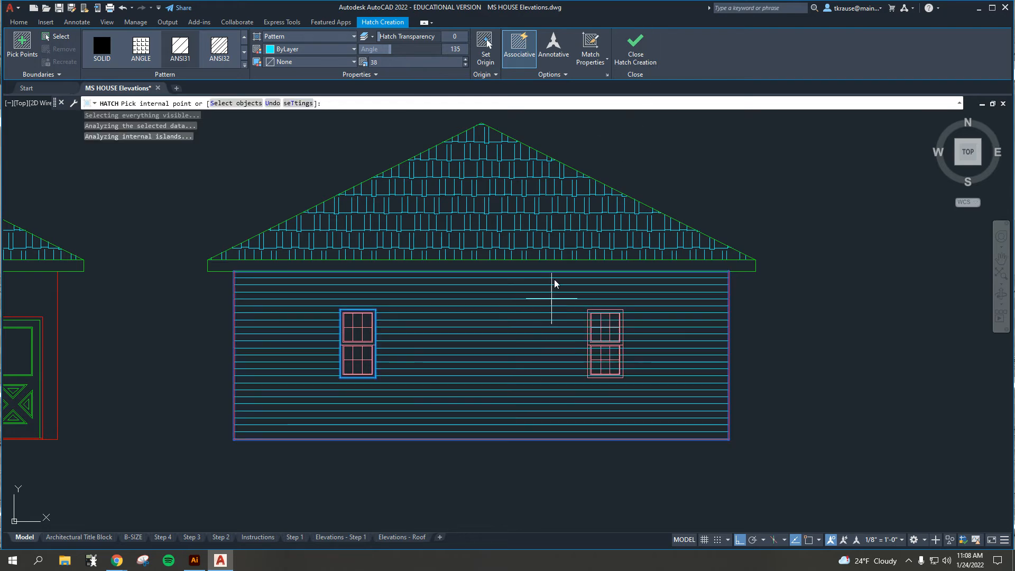
key("Escape")
key("Escape")
key("Escape")
Examine up close how the construction rectangle on the side elevation's left window bounds the siding hatch.
scroll(526, 347, "down", 4)
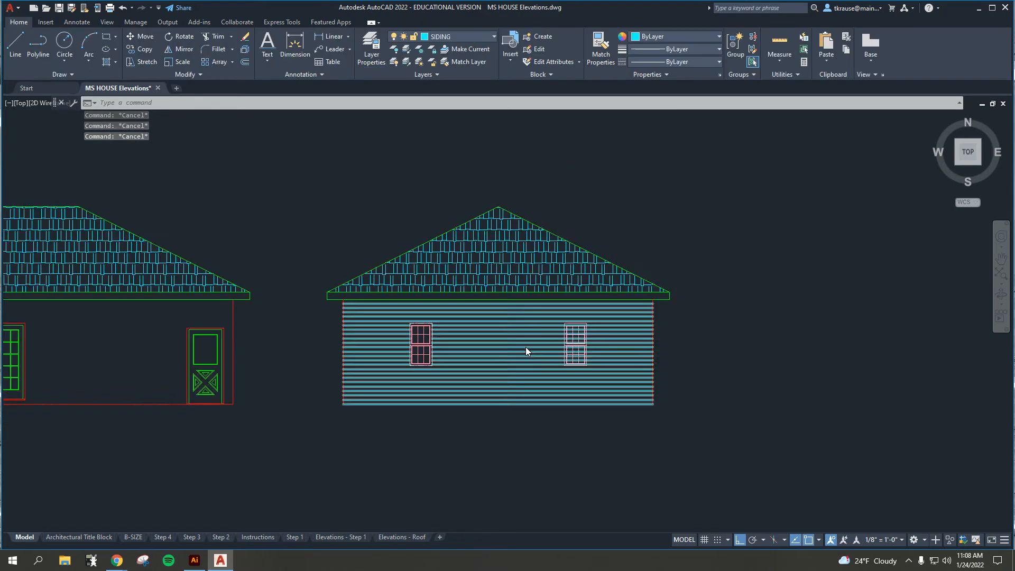
scroll(426, 364, "up", 4)
middle_click_drag(362, 361, 619, 365)
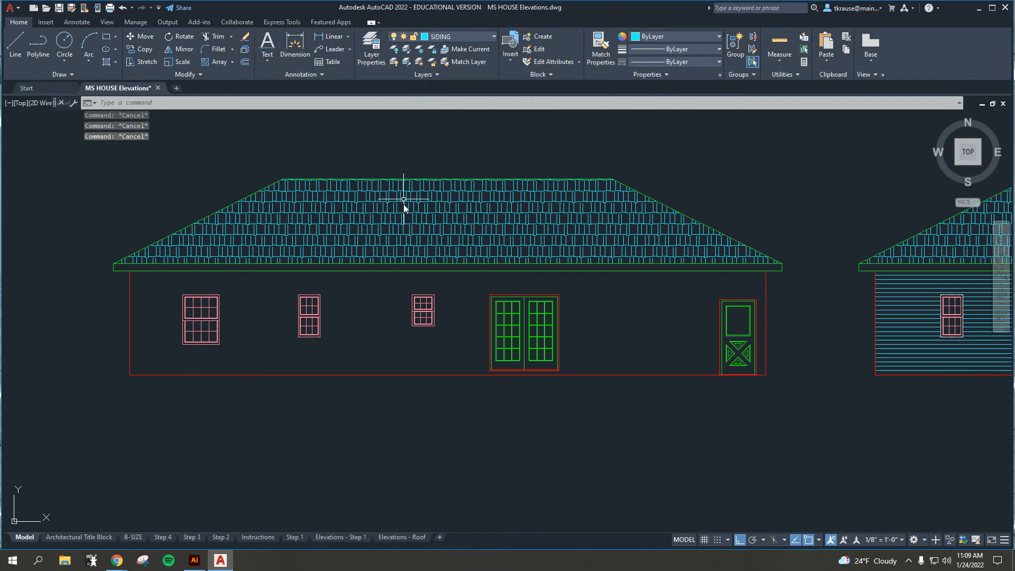
left_click(106, 63)
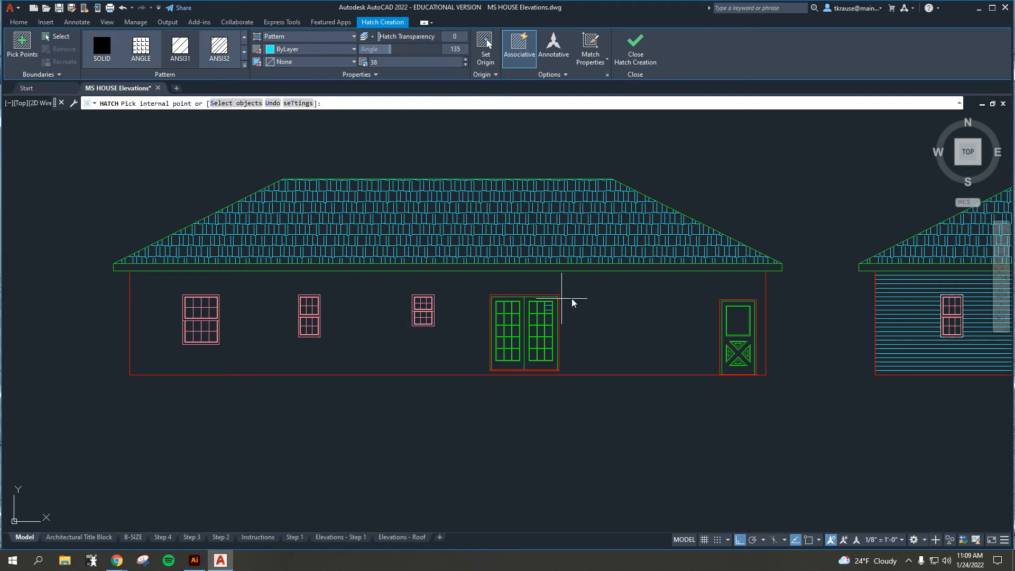
key("Escape")
middle_click_drag(746, 304, 526, 310)
scroll(731, 328, "up", 3)
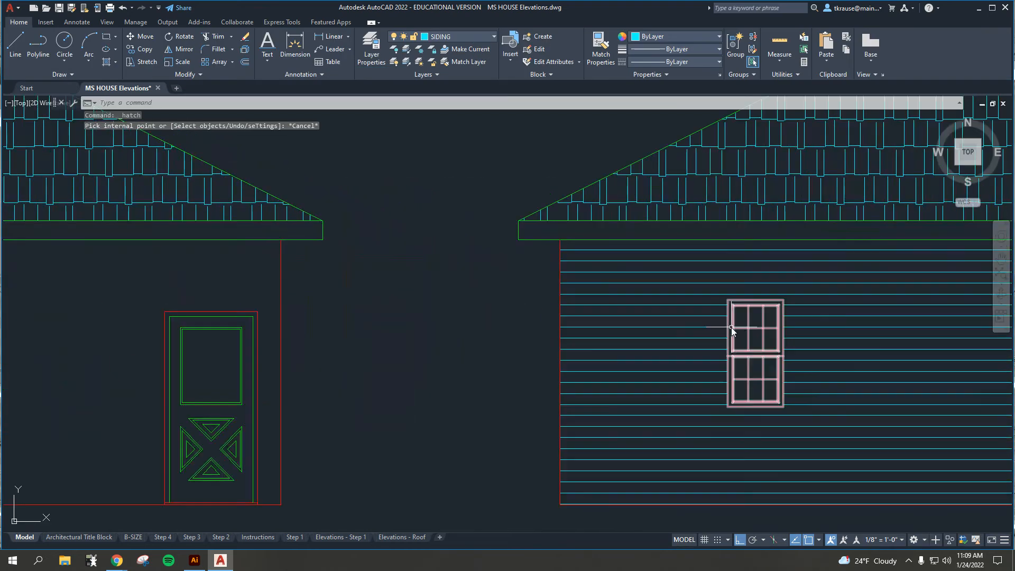
middle_click_drag(730, 328, 509, 292)
scroll(509, 292, "up", 3)
scroll(534, 222, "up", 2)
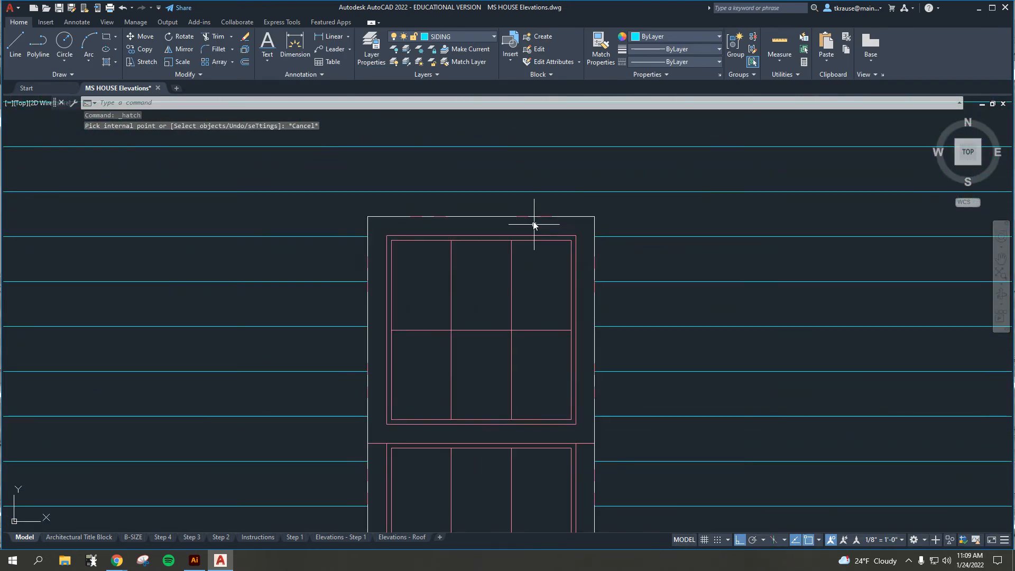
scroll(593, 221, "up", 2)
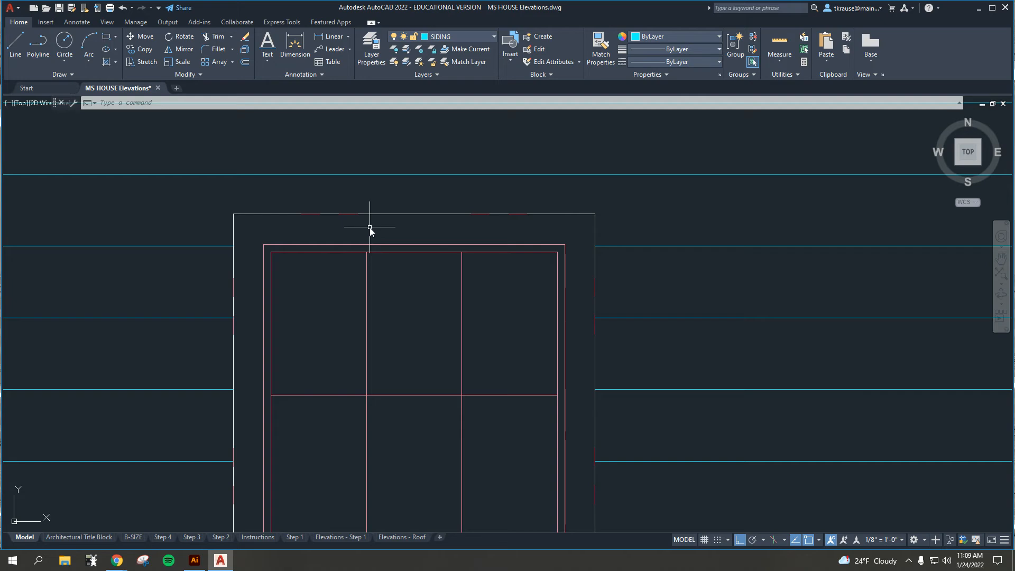
scroll(370, 228, "down", 6)
mouse_move(369, 228)
middle_mouse_down()
mouse_move(408, 249)
mouse_move(391, 316)
middle_mouse_up()
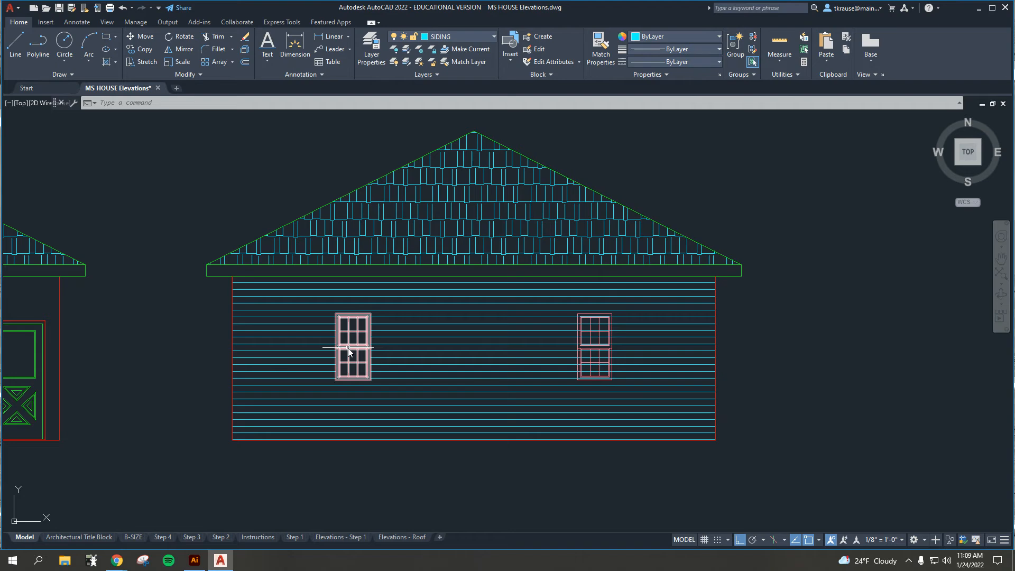
Apply the siding hatch to the walls of the remaining three elevations around their doors and windows.
mouse_move(348, 349)
scroll(435, 336, "down", 4)
middle_click_drag(183, 278, 406, 354)
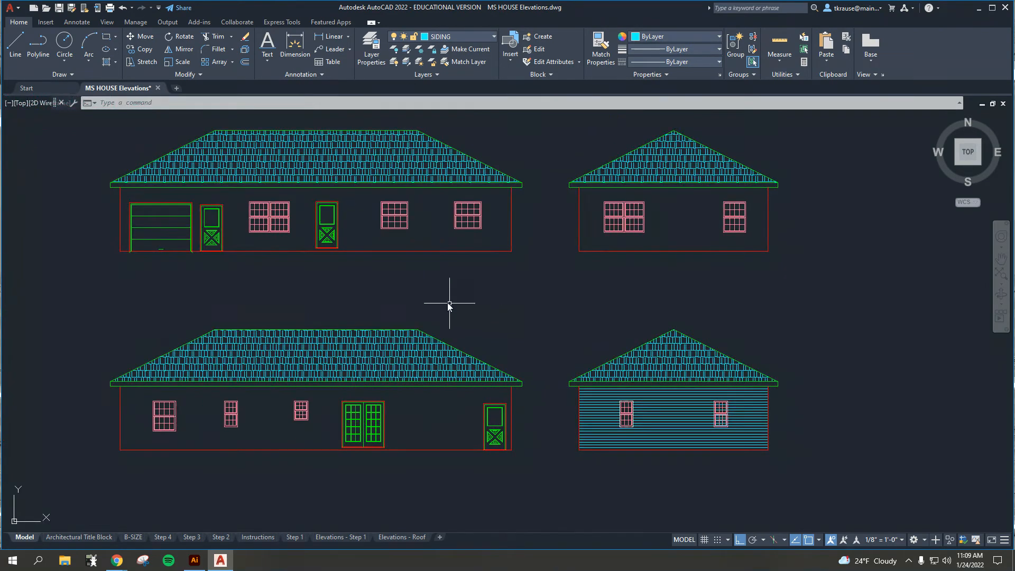
type("h")
key("Return")
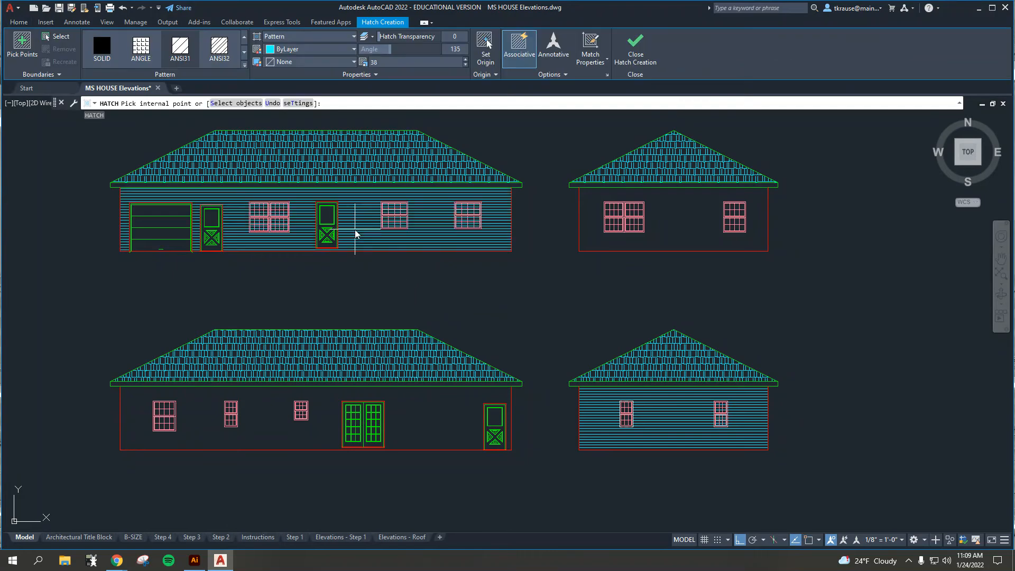
left_click(355, 236)
left_click(448, 416)
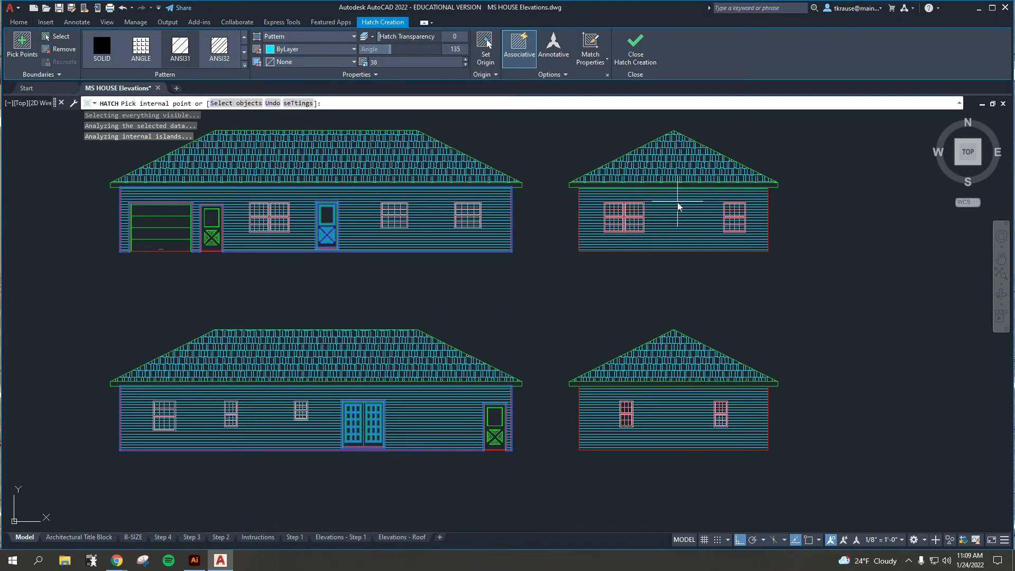
left_click(678, 220)
key("Escape")
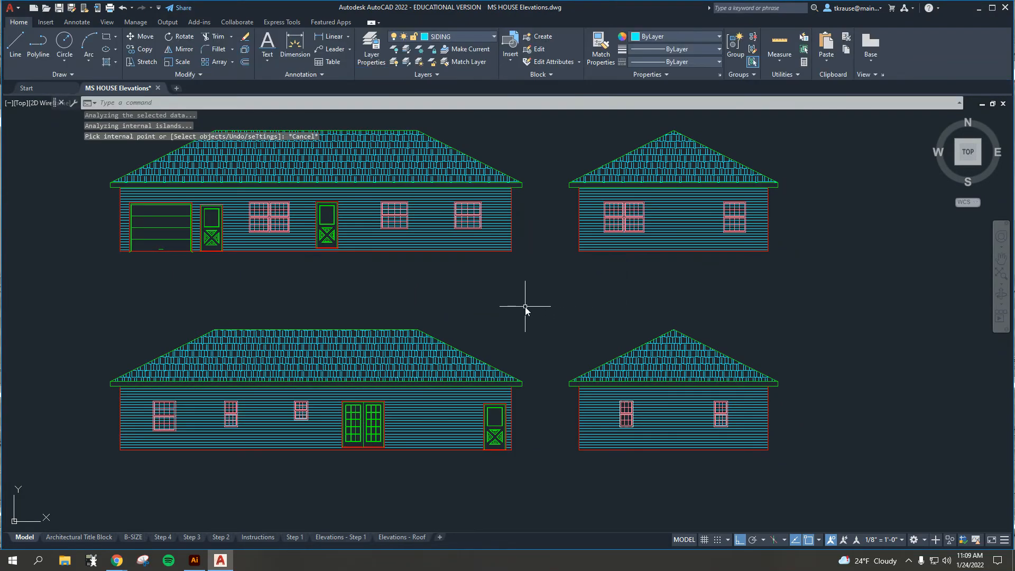
scroll(526, 304, "down", 2)
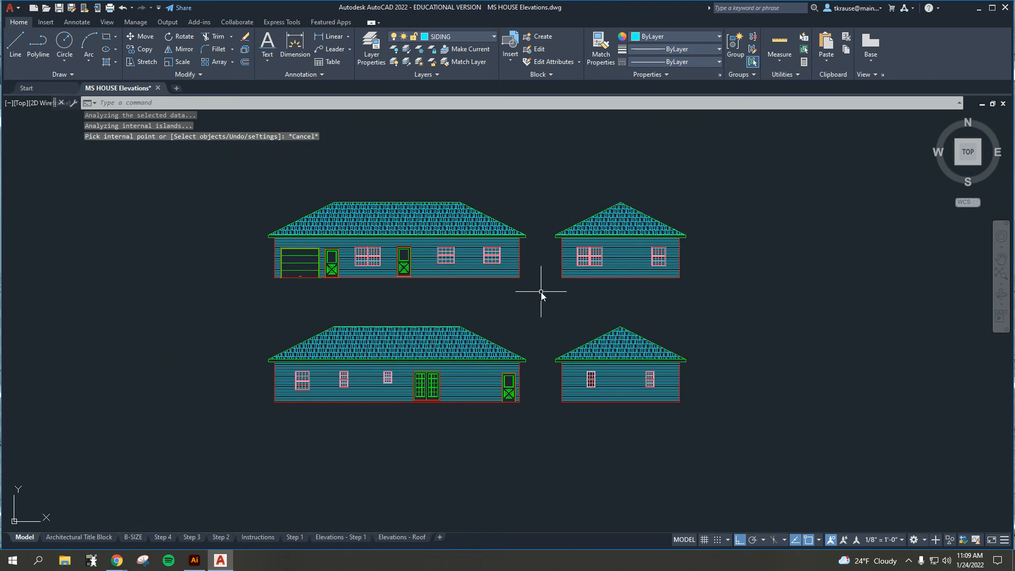
scroll(534, 320, "up", 2)
middle_click_drag(534, 317, 572, 352)
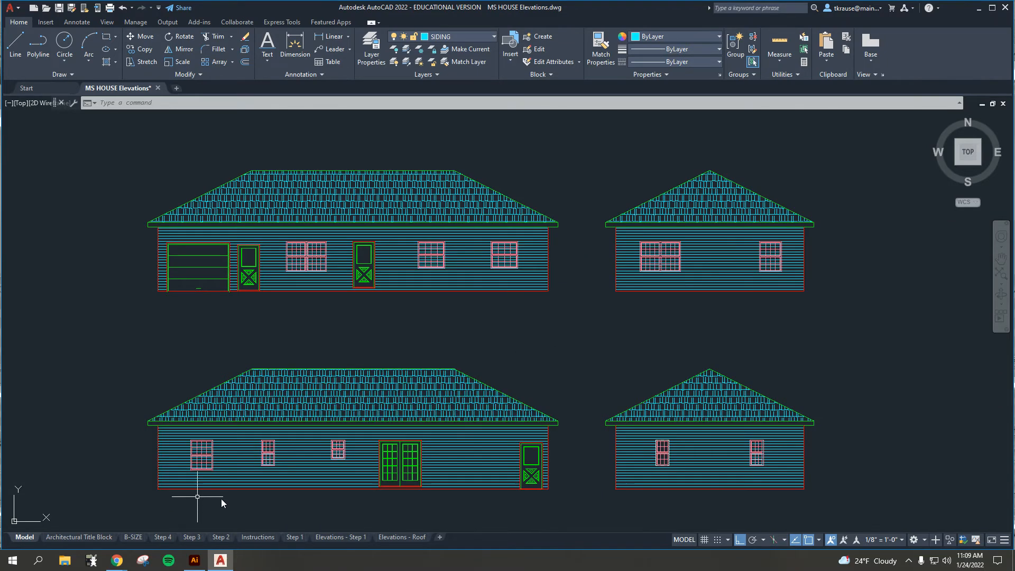
Create a copy of the B-SIZE layout and place it before the original B-SIZE layout.
right_click(124, 536)
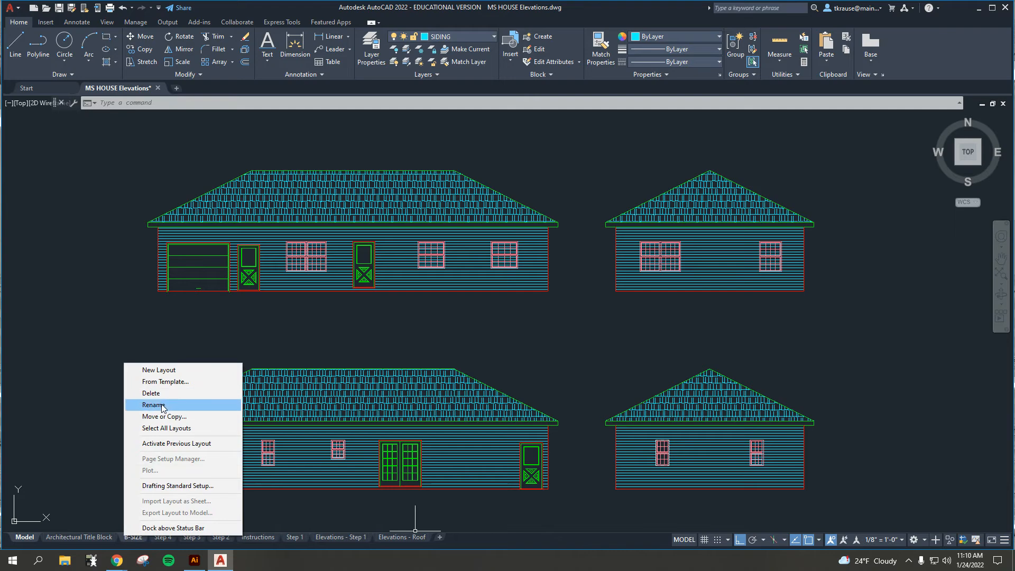
left_click(63, 420)
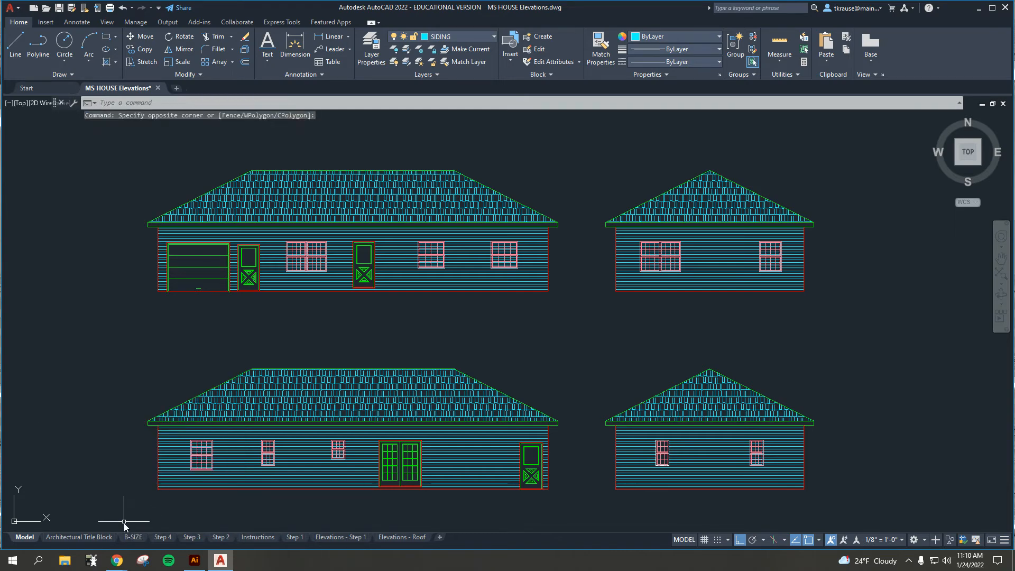
right_click(131, 539)
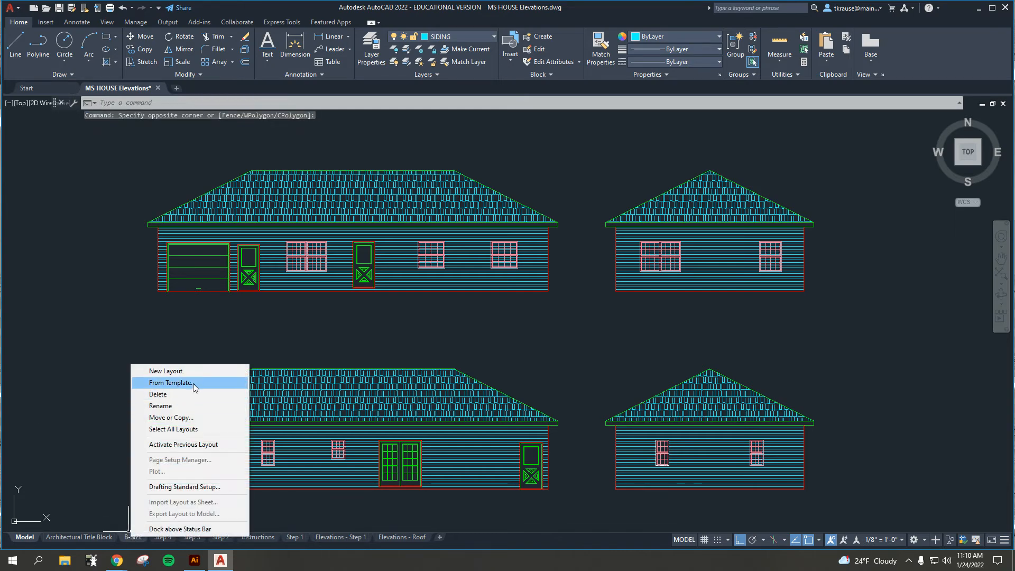
left_click(179, 418)
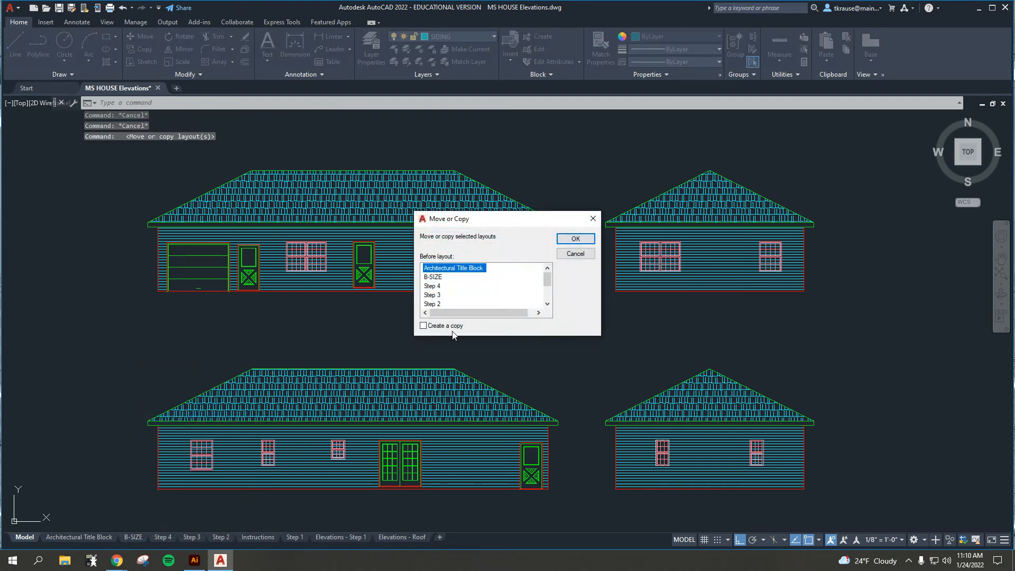
left_click(436, 277)
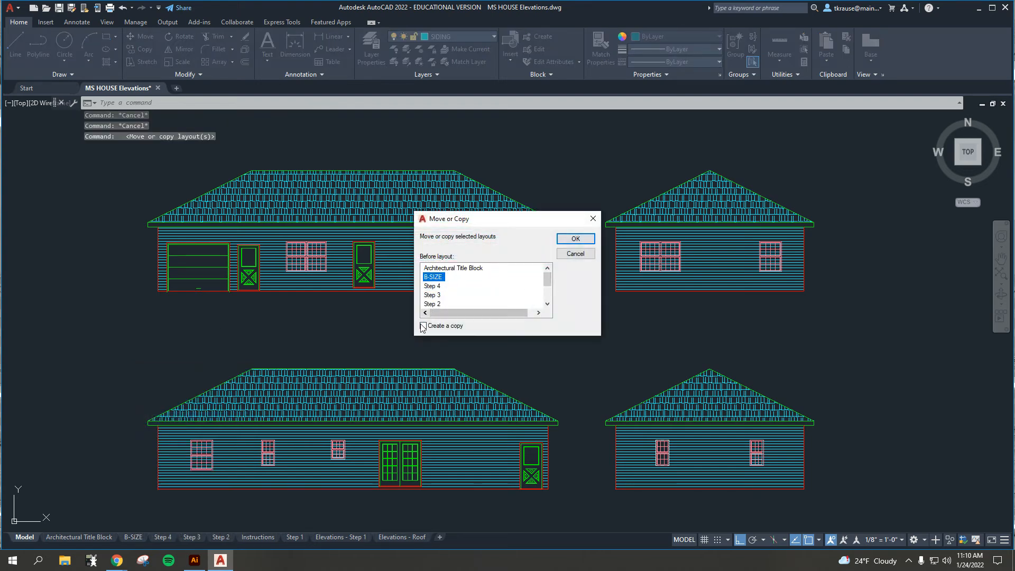
left_click(423, 326)
left_click(575, 238)
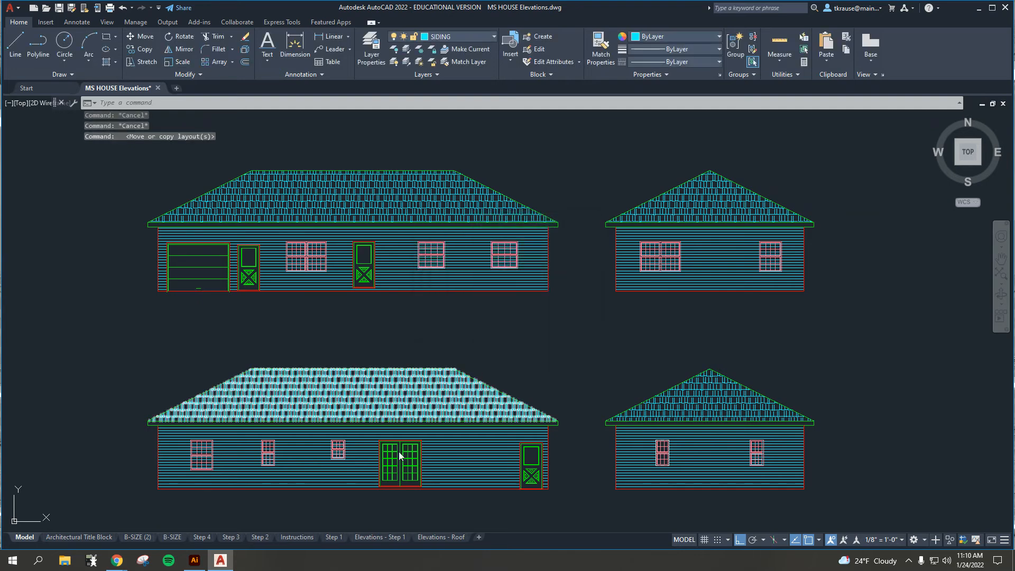
Move the copied B-SIZE layout to the end of the layout order, after Elevations - Roof.
left_click_drag(136, 537, 211, 538)
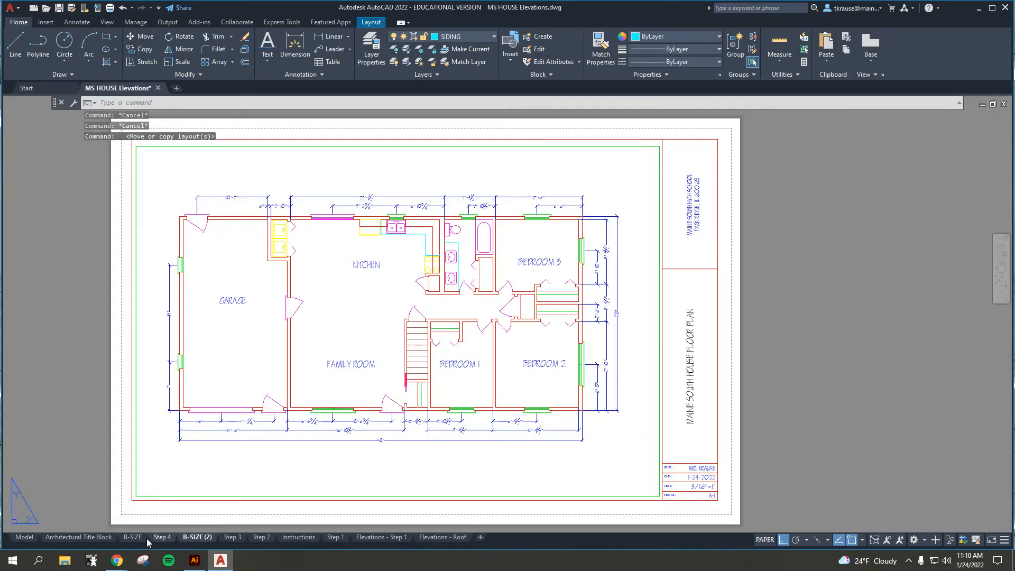
left_click_drag(134, 543, 319, 537)
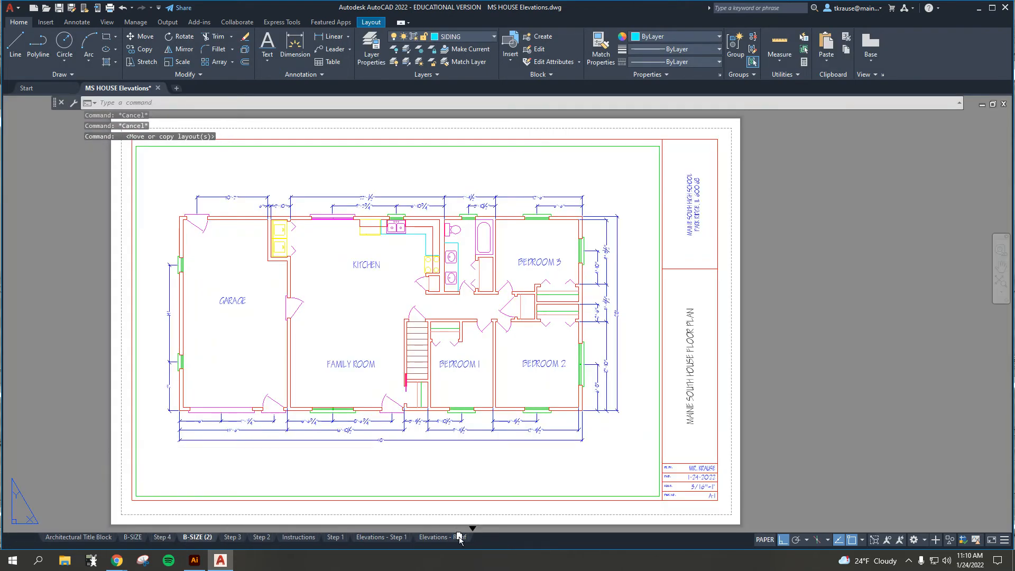
left_click_drag(474, 538, 467, 542)
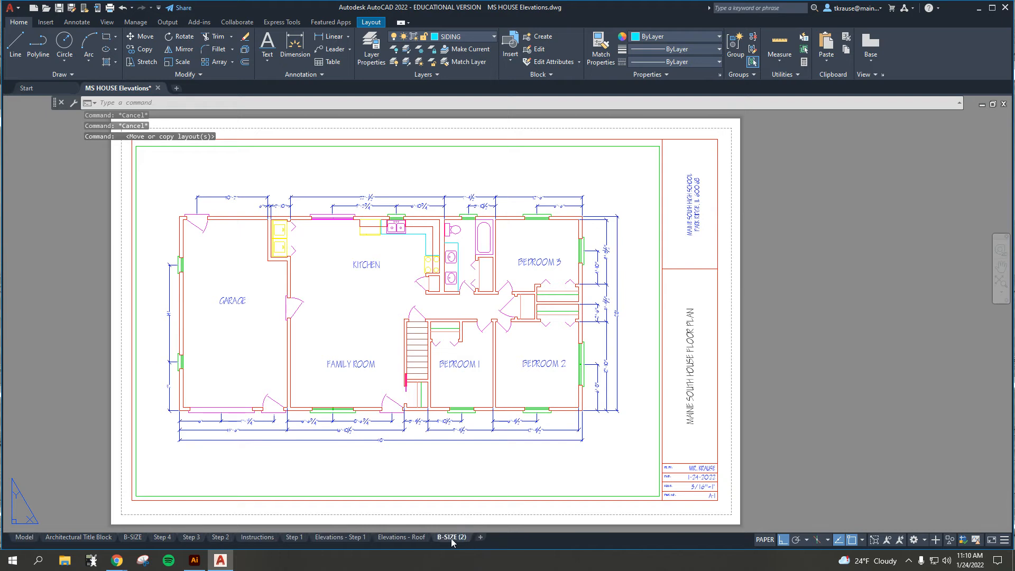
Rename the copied B-SIZE layout as Elevations.
right_click(452, 539)
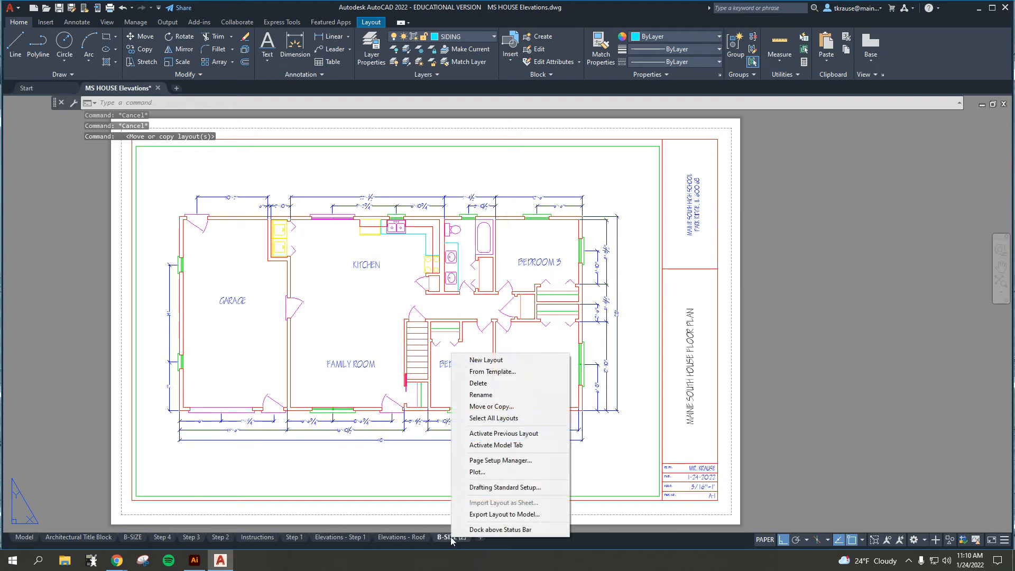
left_click(497, 395)
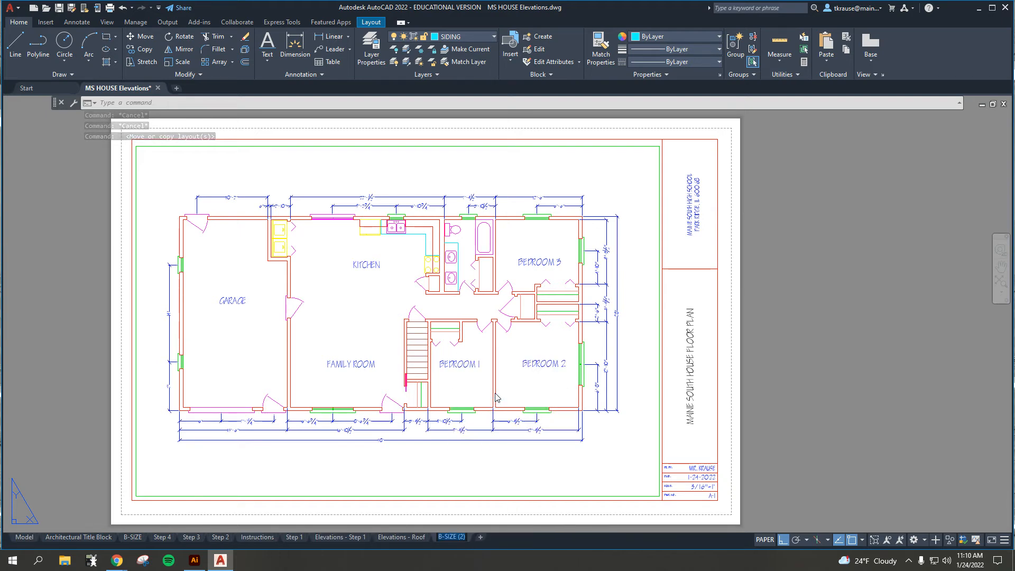
type("Fi")
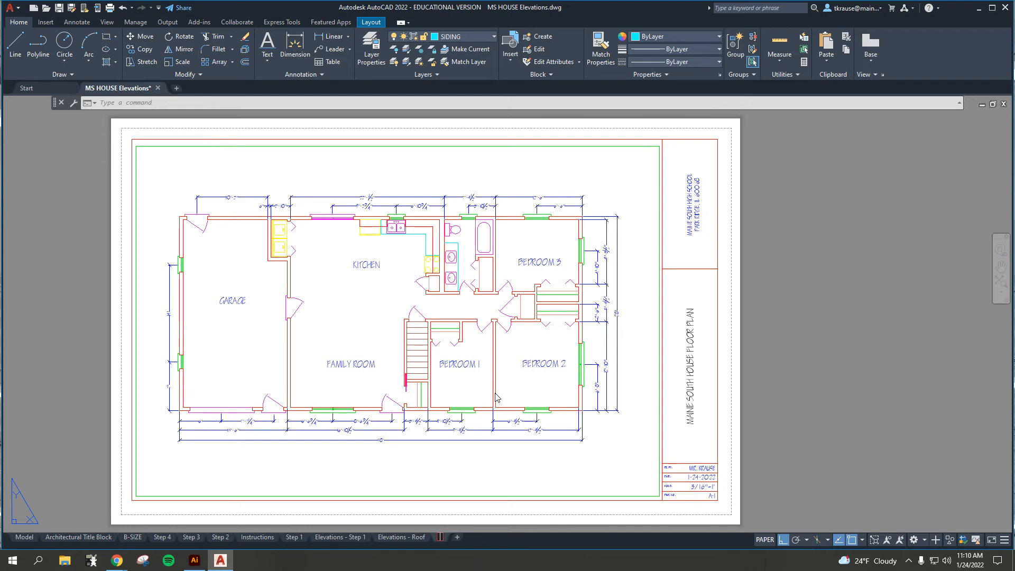
type("levations")
key("Return")
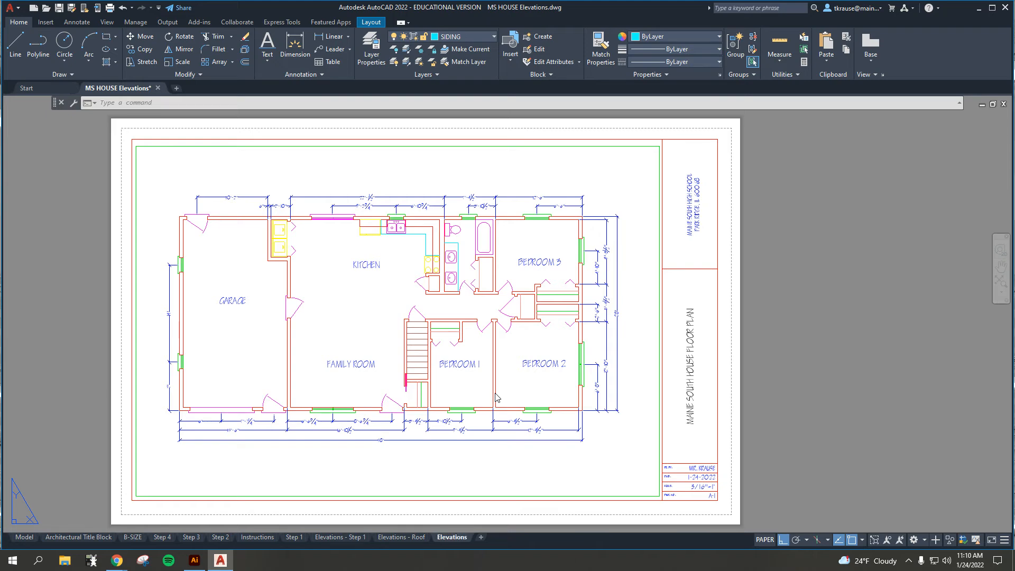
Activate the Elevations layout's viewport and frame only the four fully hatched elevations inside it.
double_click(488, 312)
left_click(490, 313)
scroll(492, 313, "down", 10)
middle_click_drag(522, 313, 32, 286)
middle_click_drag(407, 312, 364, 312)
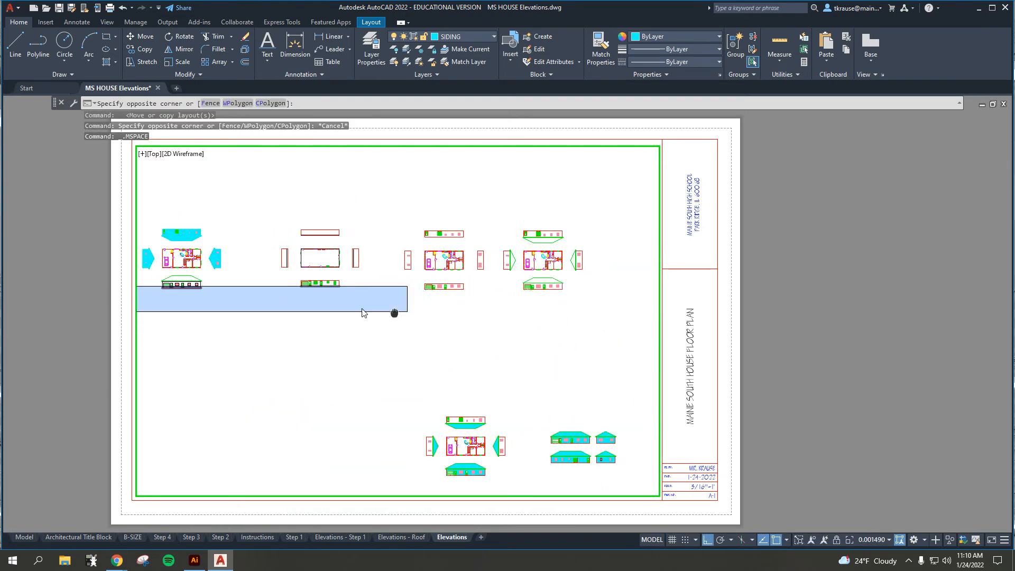
key("Escape")
scroll(459, 270, "up", 5)
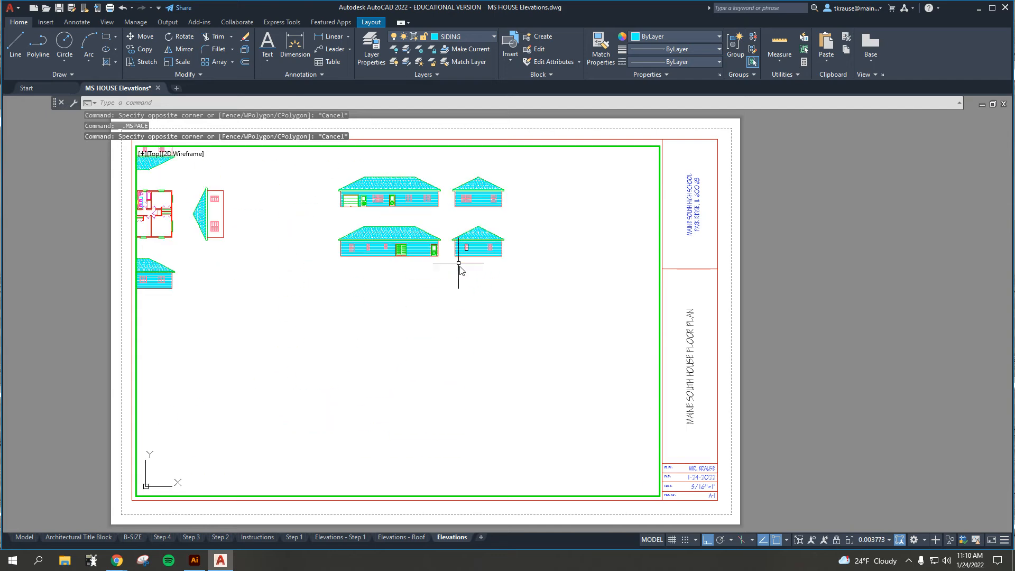
scroll(459, 264, "up", 5)
middle_click_drag(459, 265, 465, 479)
middle_click_drag(497, 376, 528, 347)
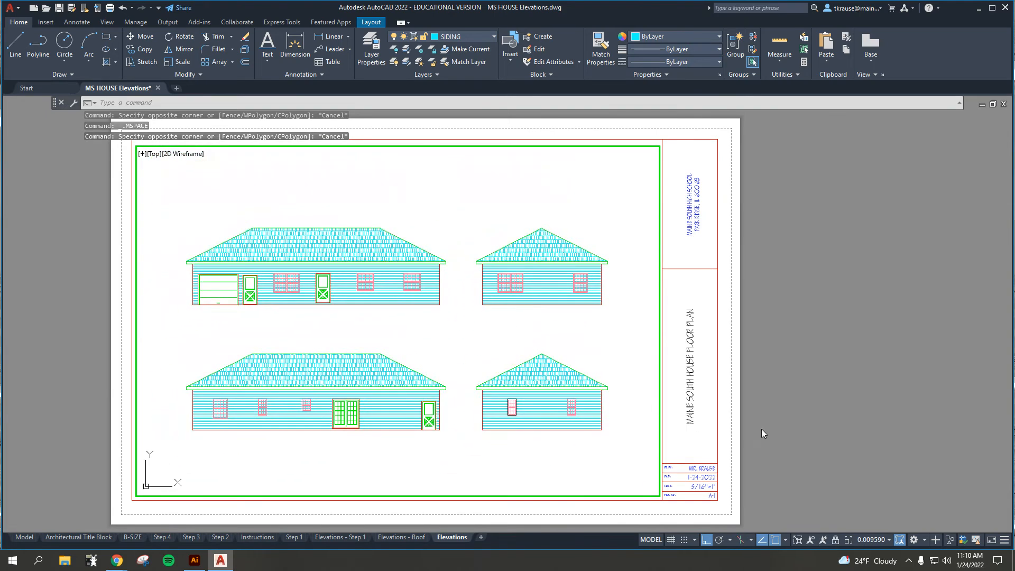
Compare viewport scales of 1/16", 3/32", 1/8" and 3/16" = 1'-0", and settle on 1/8" = 1'-0".
left_click(872, 539)
scroll(873, 487, "down", 1)
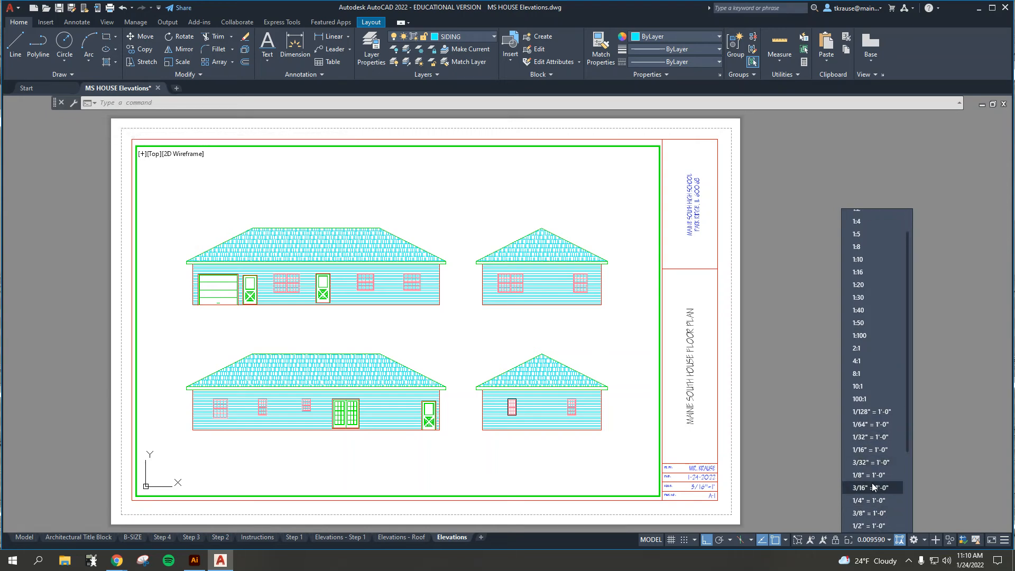
left_click(868, 448)
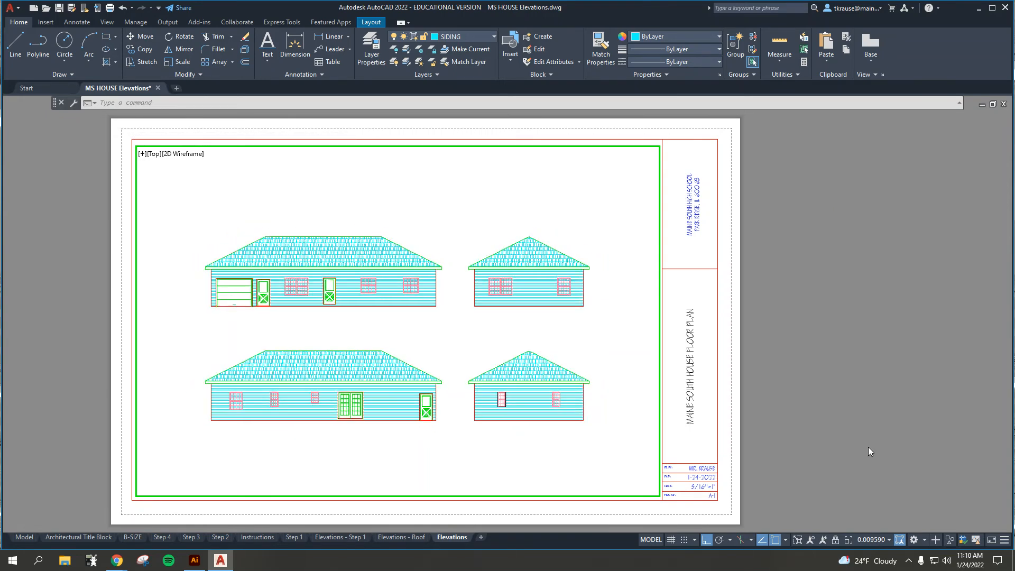
scroll(879, 513, "down", 1)
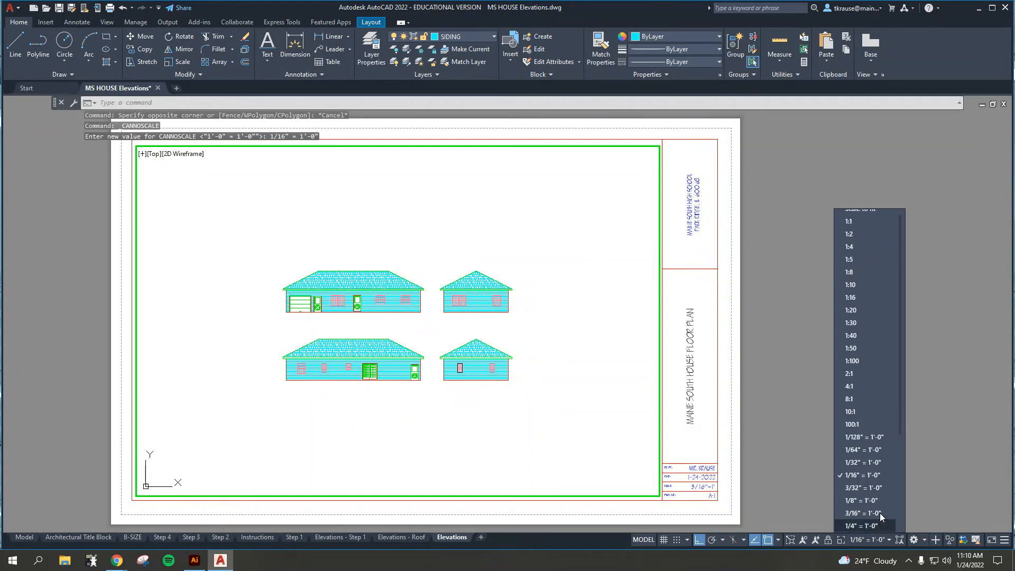
left_click(873, 489)
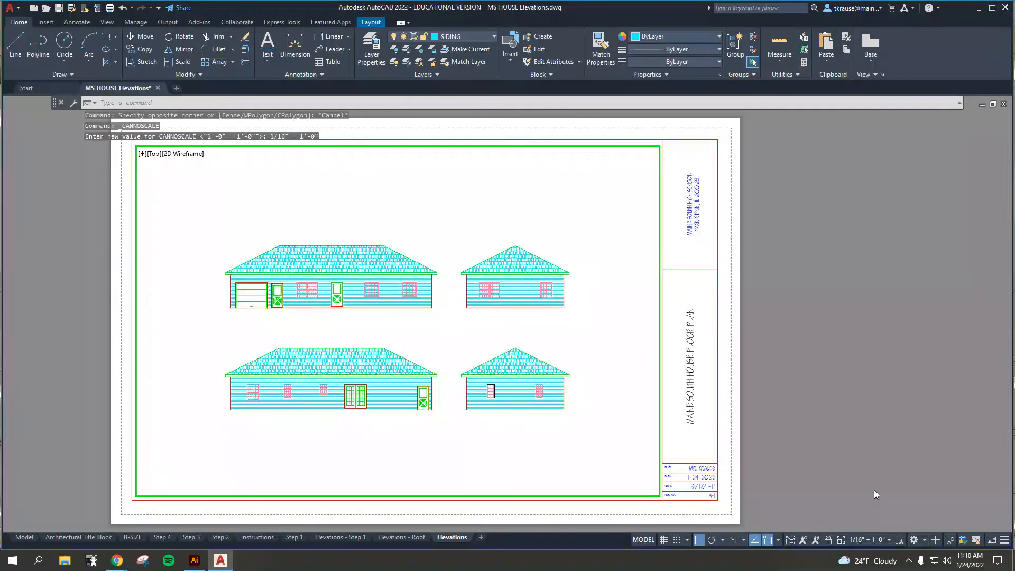
left_click(867, 538)
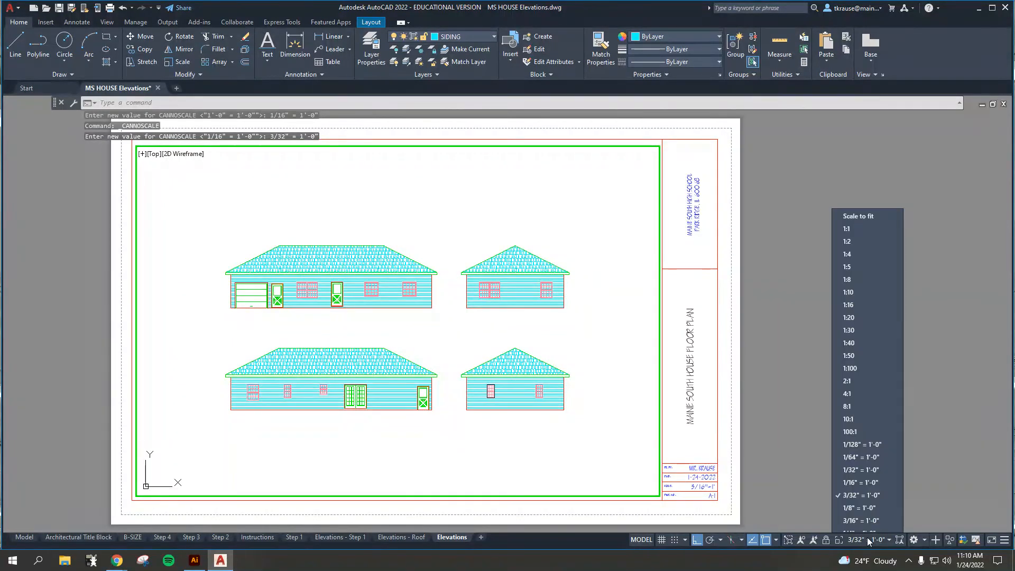
left_click(865, 501)
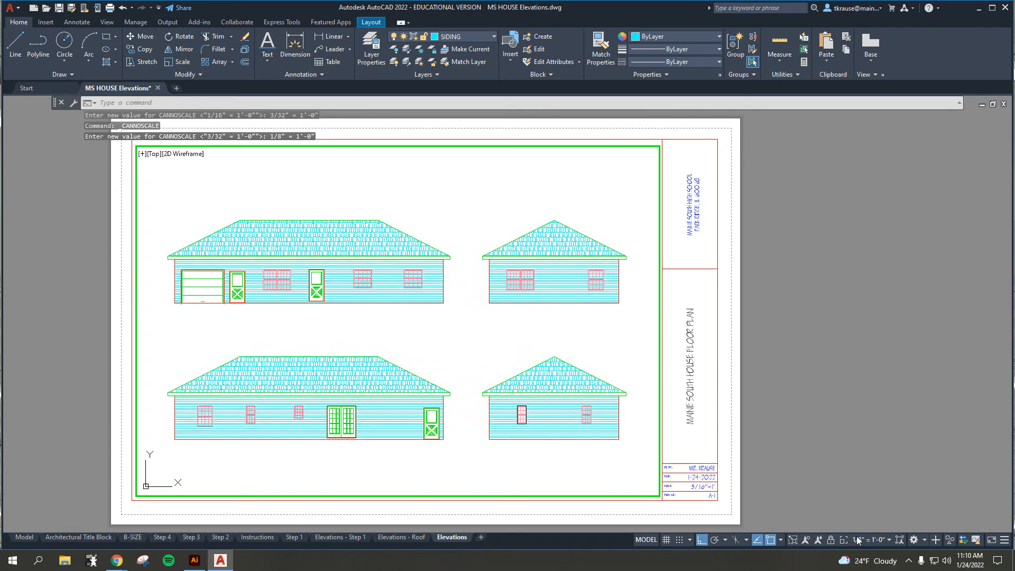
left_click(858, 540)
left_click(862, 512)
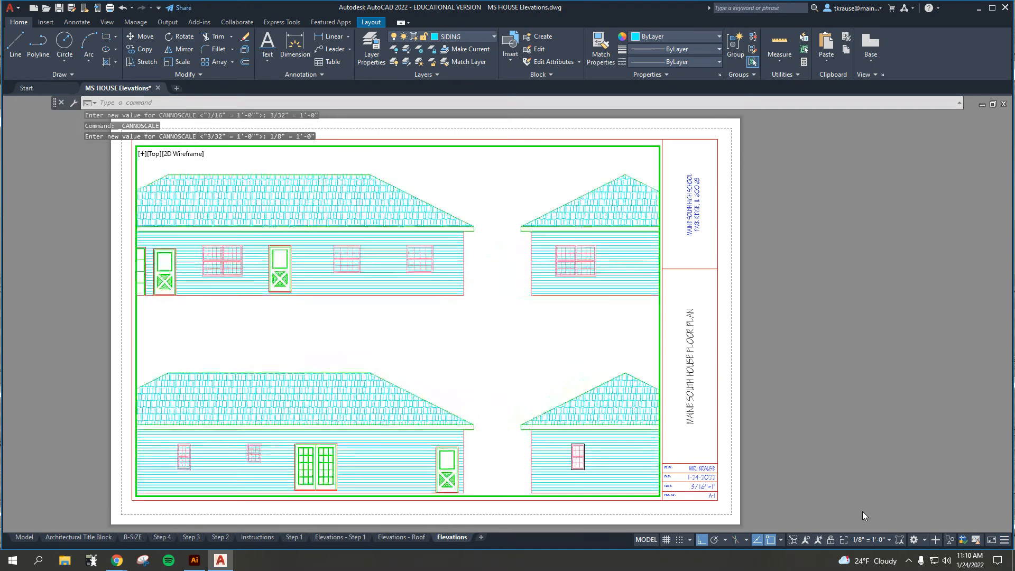
left_click(864, 539)
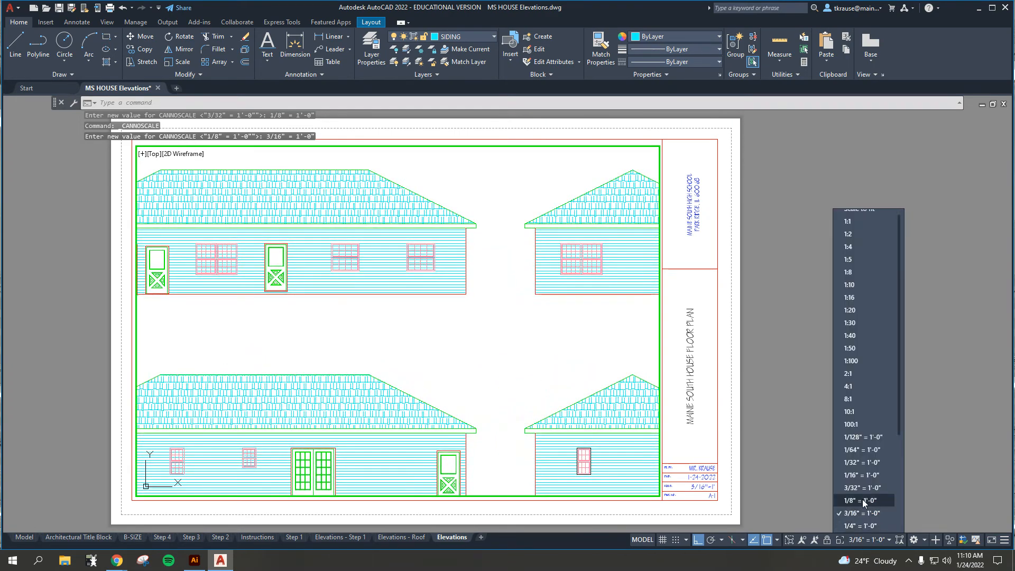
left_click(861, 500)
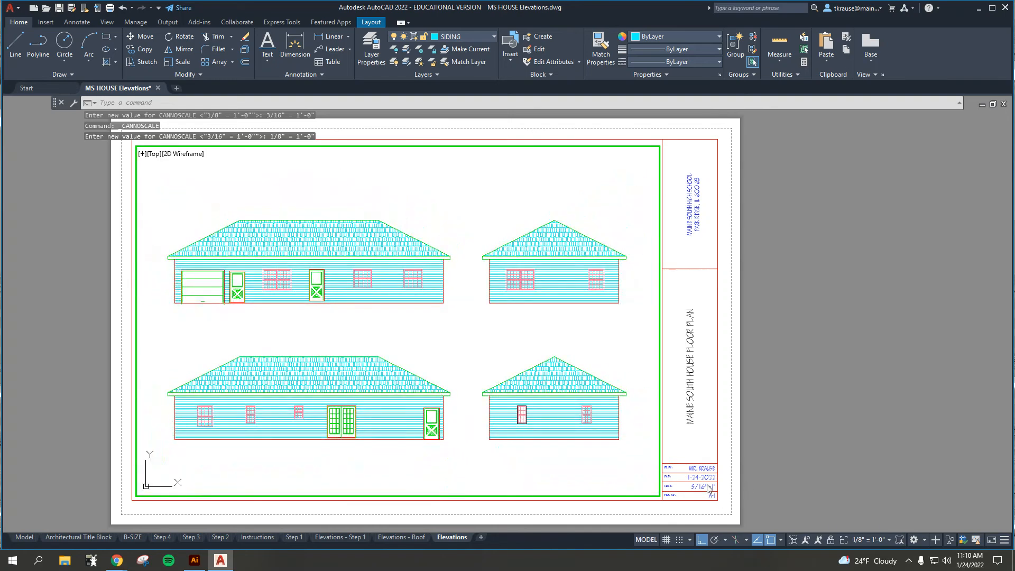
Set the title block's scale attribute to 1/8"=1' and its drawing number to A-2.
double_click(708, 487)
double_click(708, 488)
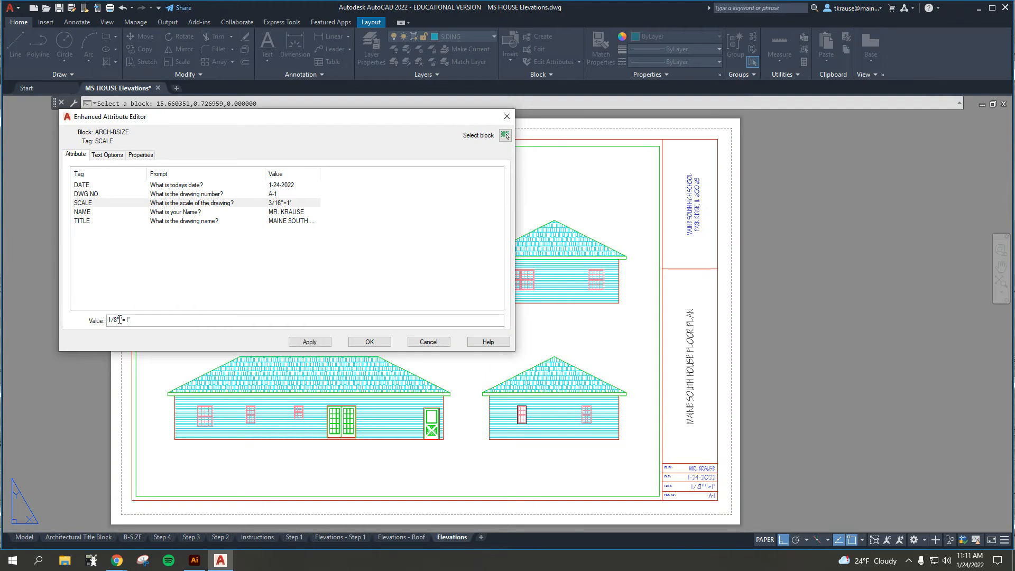
left_click(88, 186)
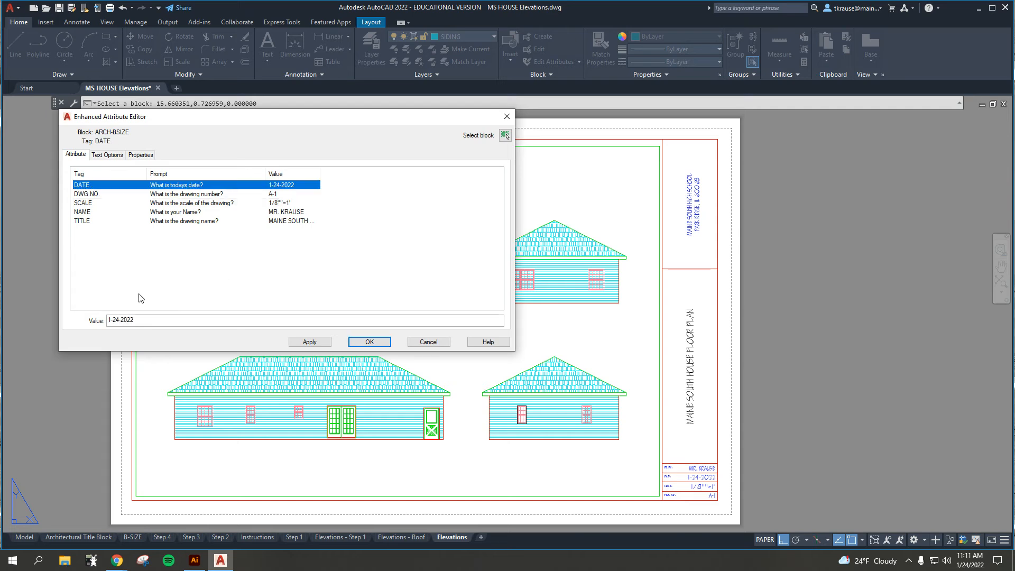
left_click(178, 194)
left_click(131, 321)
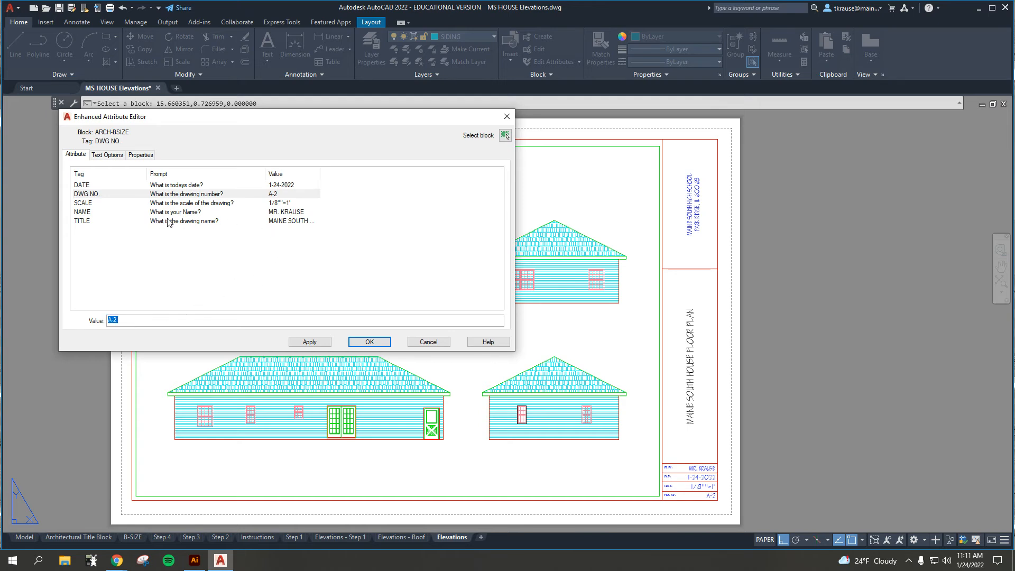
Change the title block's drawing title to MAINE SOUTH HOUSE ELEVATIONS and apply the attribute edits.
left_click(291, 221)
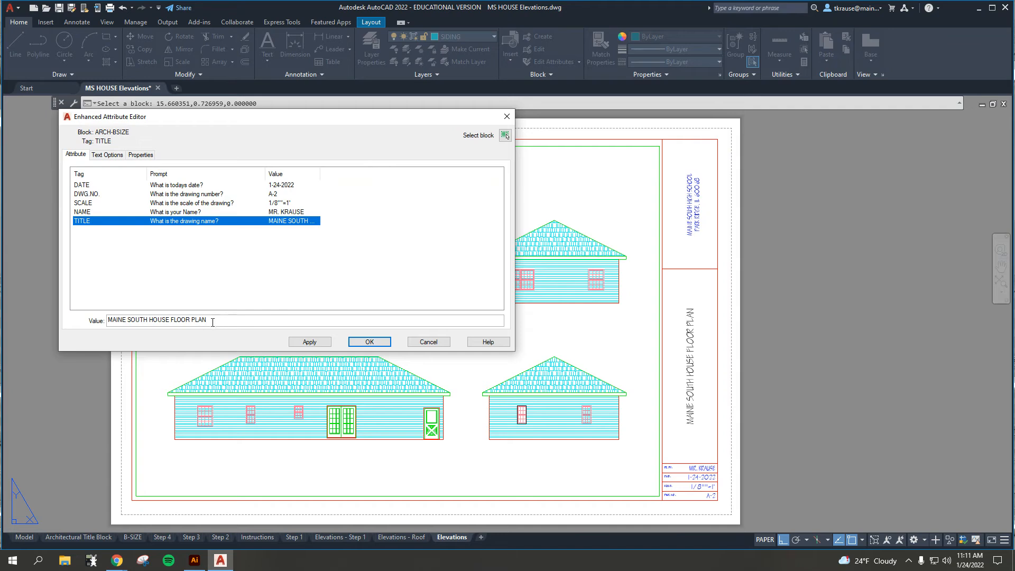
left_click_drag(213, 322, 192, 321)
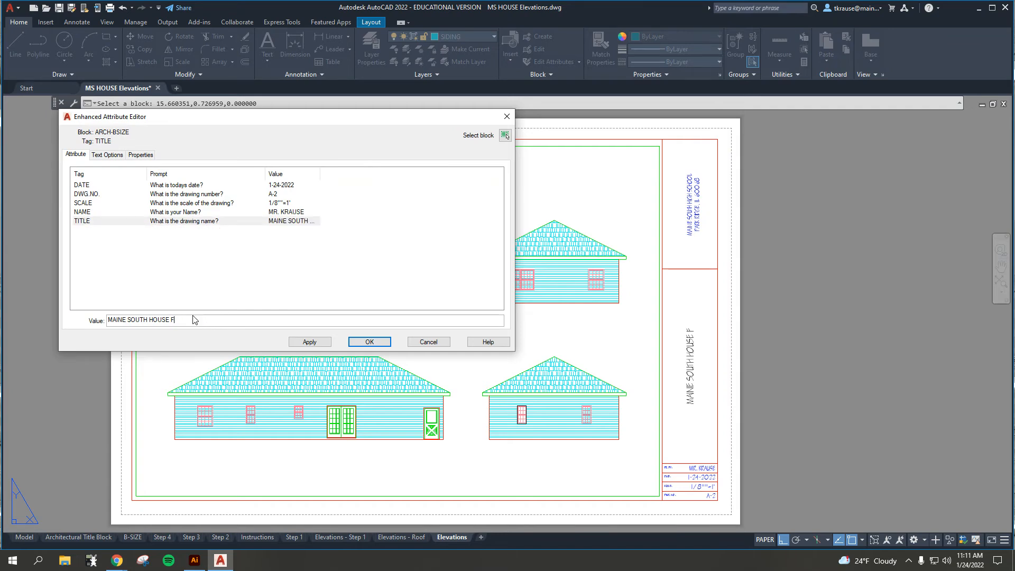
type("ELEVAT")
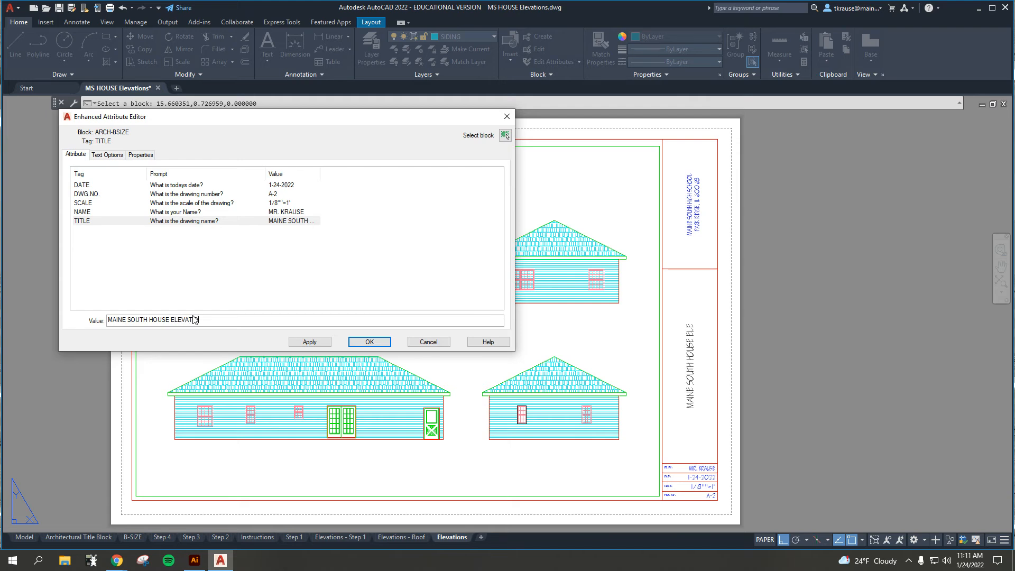
type("IONS")
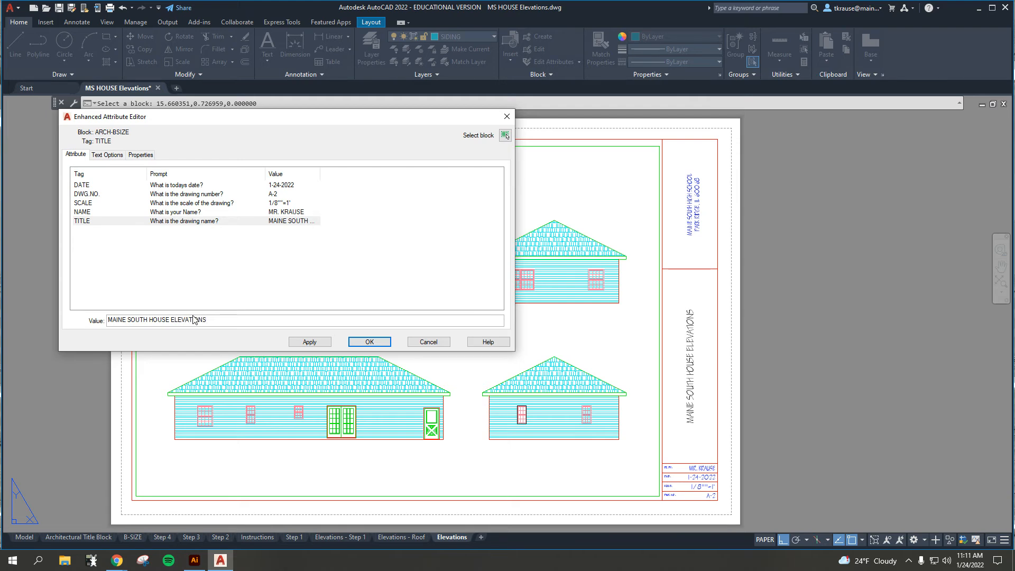
left_click(370, 341)
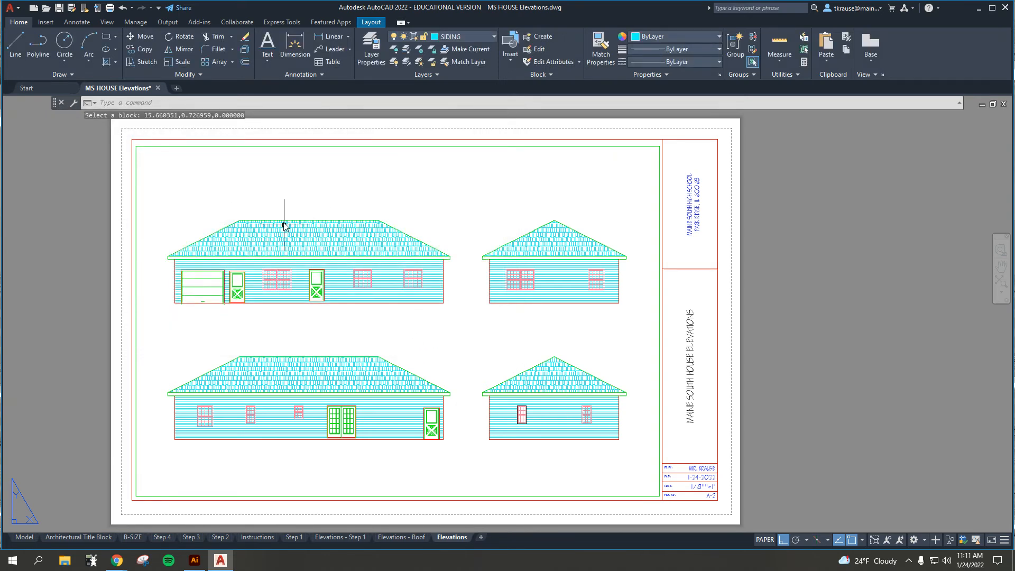
Shift the four elevations slightly upward within the viewport and return to paper space.
double_click(447, 332)
mouse_move(451, 342)
middle_mouse_down()
mouse_move(442, 342)
mouse_move(483, 343)
middle_mouse_up()
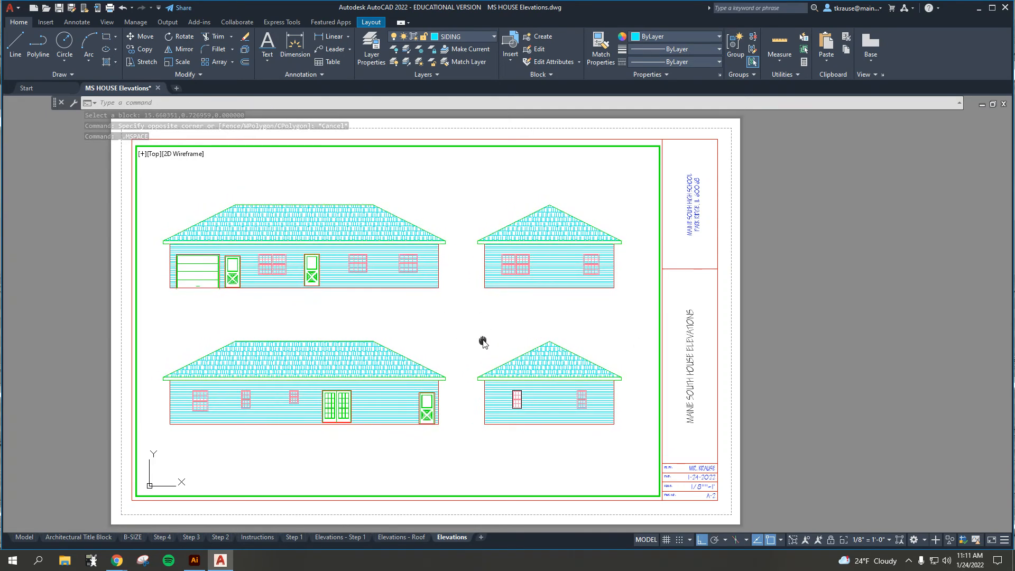
double_click(820, 334)
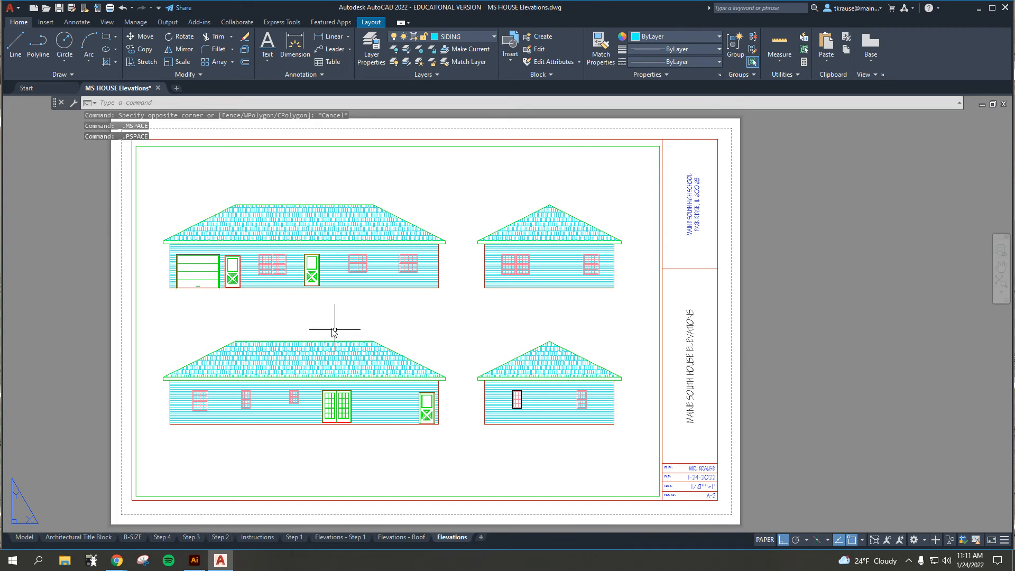
left_click(202, 294)
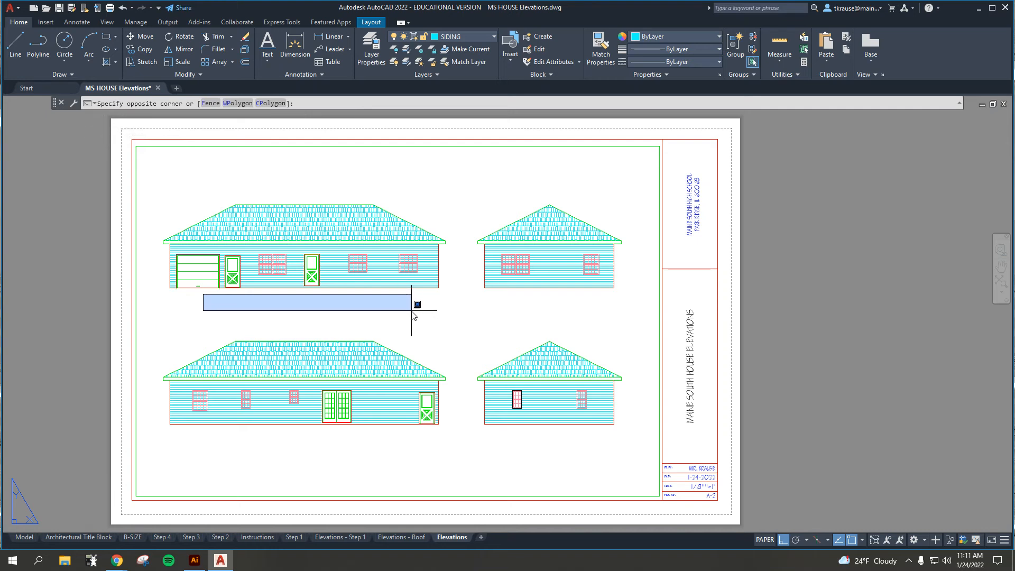
key("Escape")
left_click(520, 291)
key("Escape")
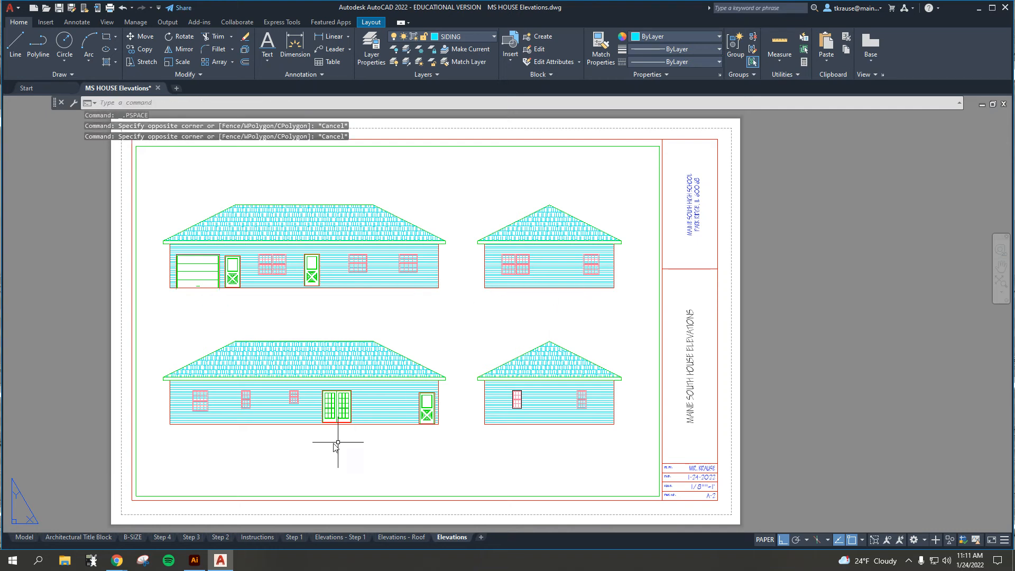
left_click(268, 423)
key("Escape")
left_click(509, 426)
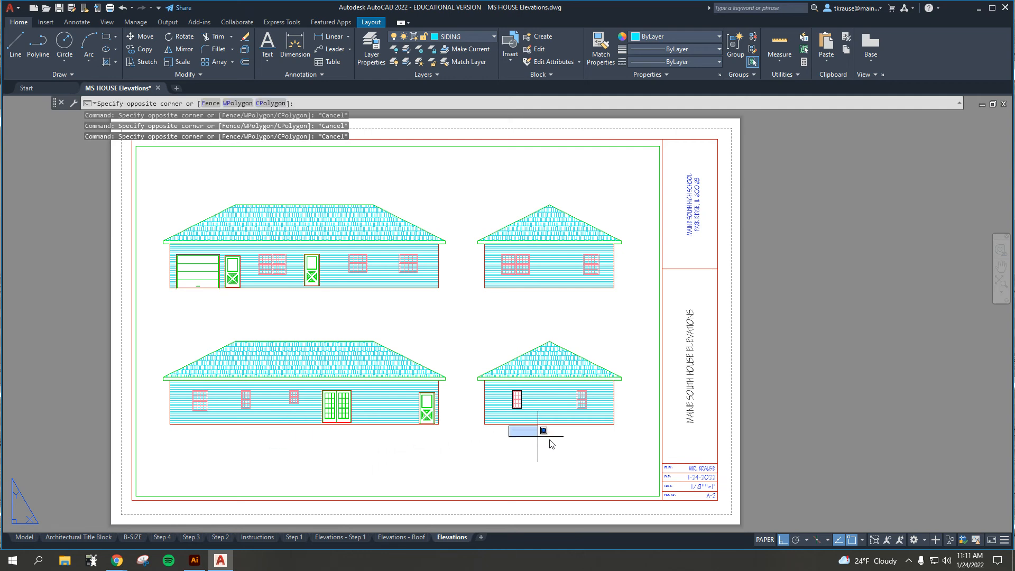
key("Escape")
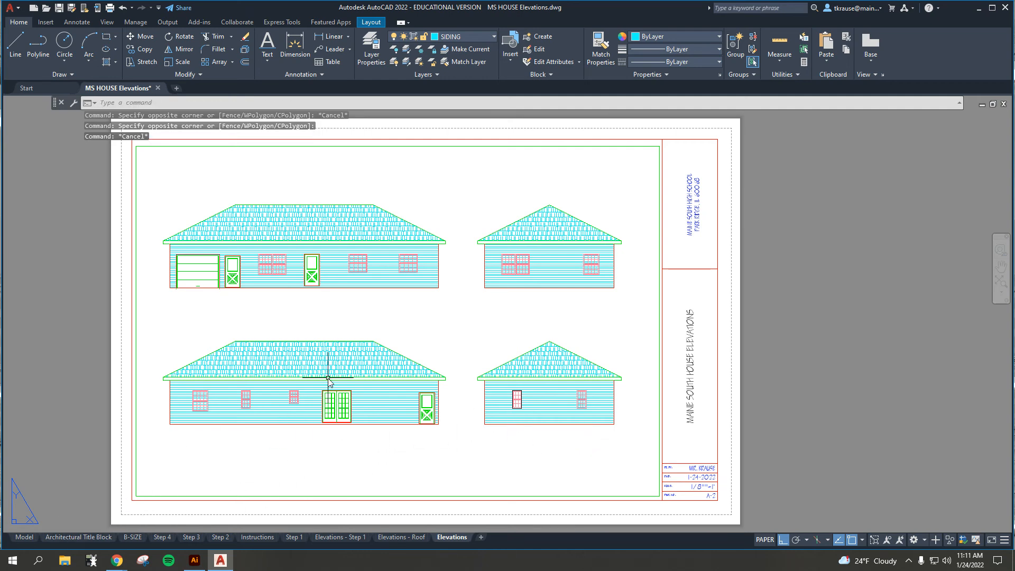
Switch to model space and make TXT LT the current layer.
left_click(25, 537)
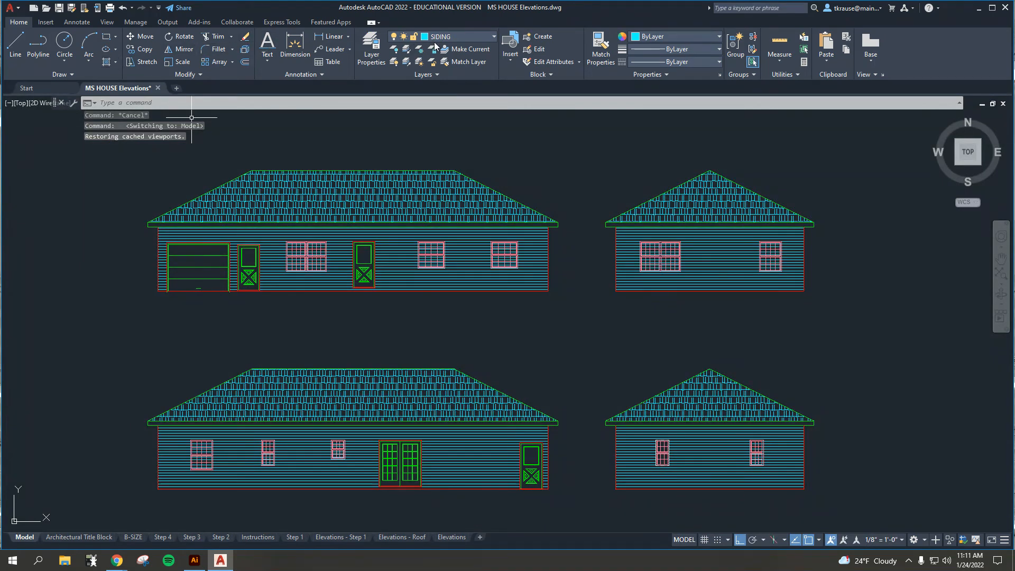
left_click(448, 37)
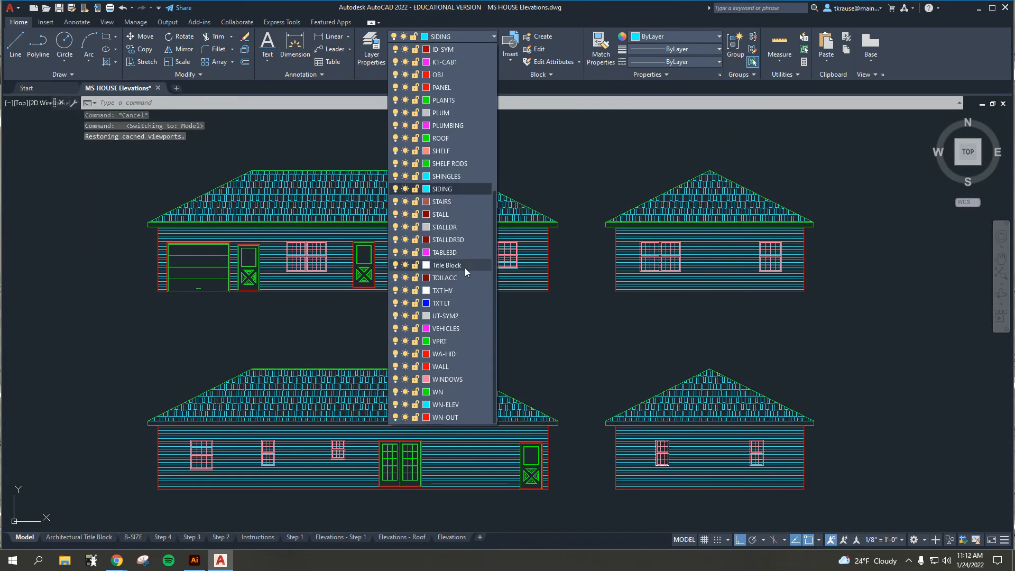
left_click(449, 302)
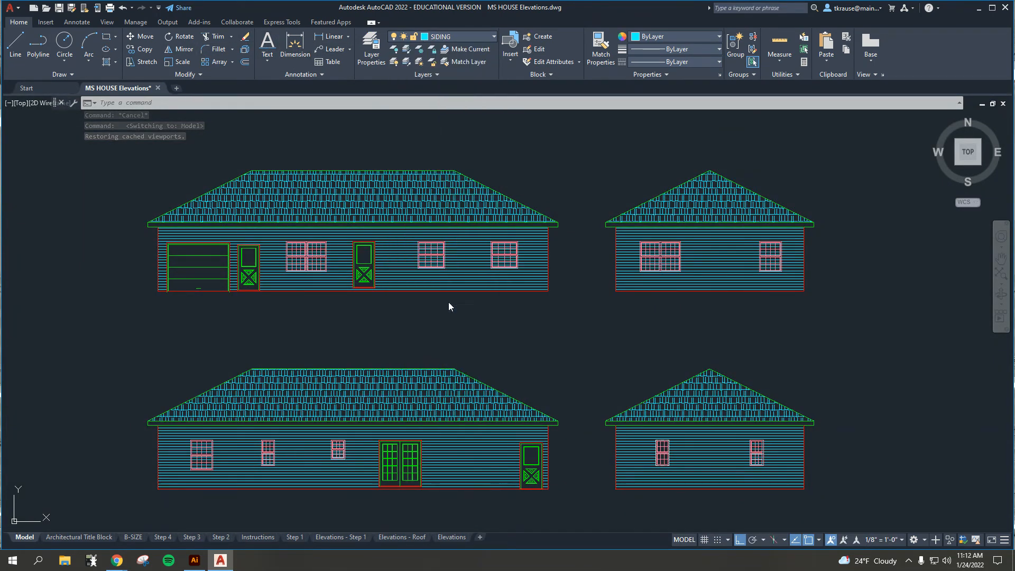
Add the single-line text FRONT below the front elevation with a height of 1' and the default rotation.
left_click(267, 56)
left_click(289, 100)
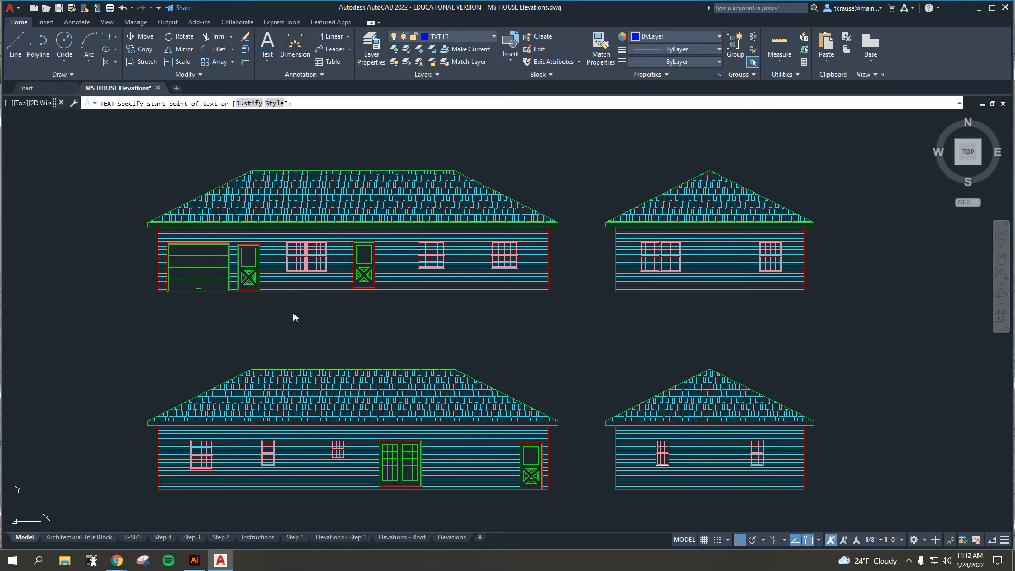
left_click(283, 313)
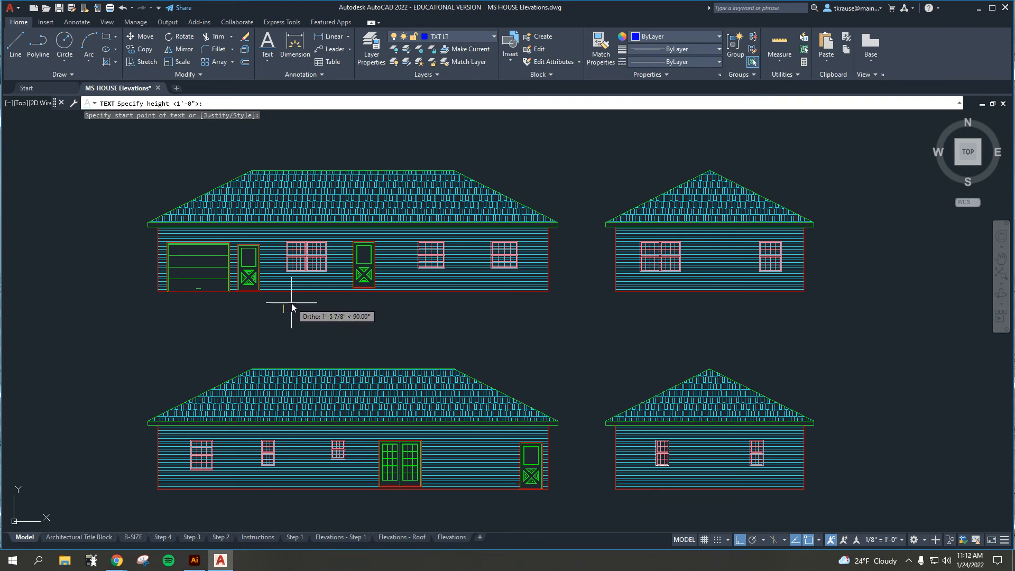
type("1'")
key("Return")
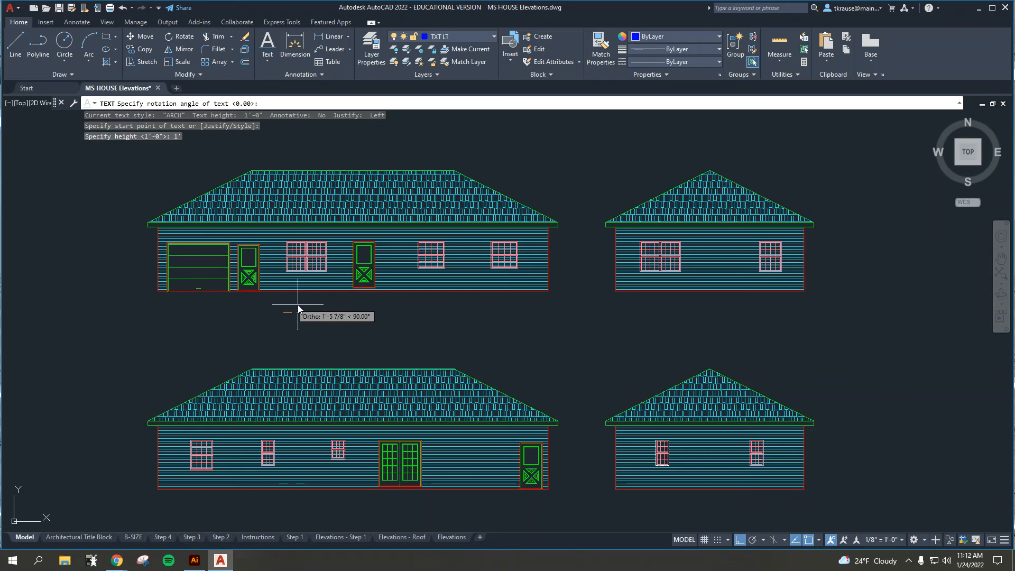
key("Return")
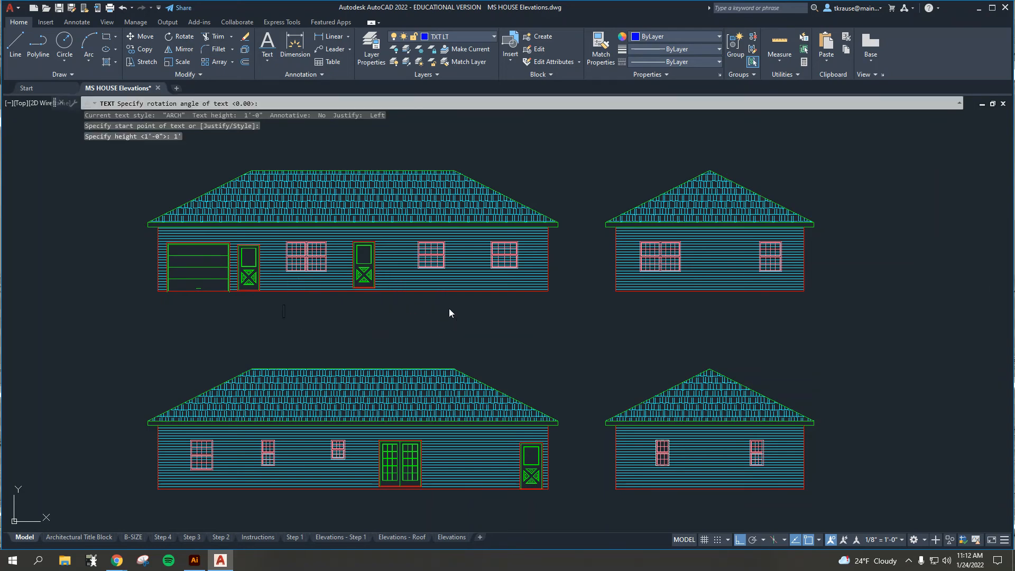
type("FRON")
scroll(525, 328, "up", 5)
scroll(736, 351, "down", 2)
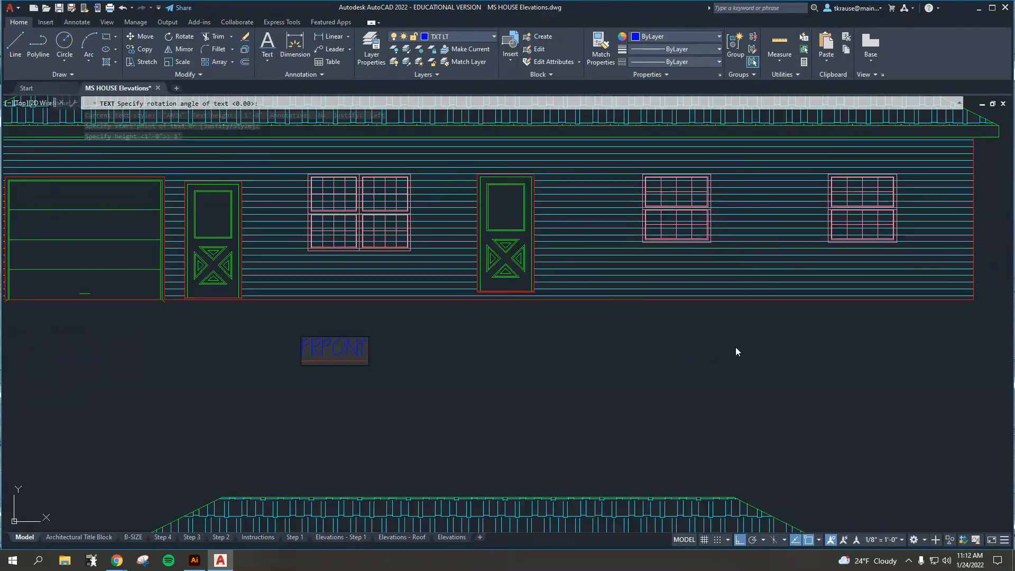
scroll(693, 353, "up", 1)
key("BackSpace")
key("BackSpace")
key("BackSpace")
key("BackSpace")
key("BackSpace")
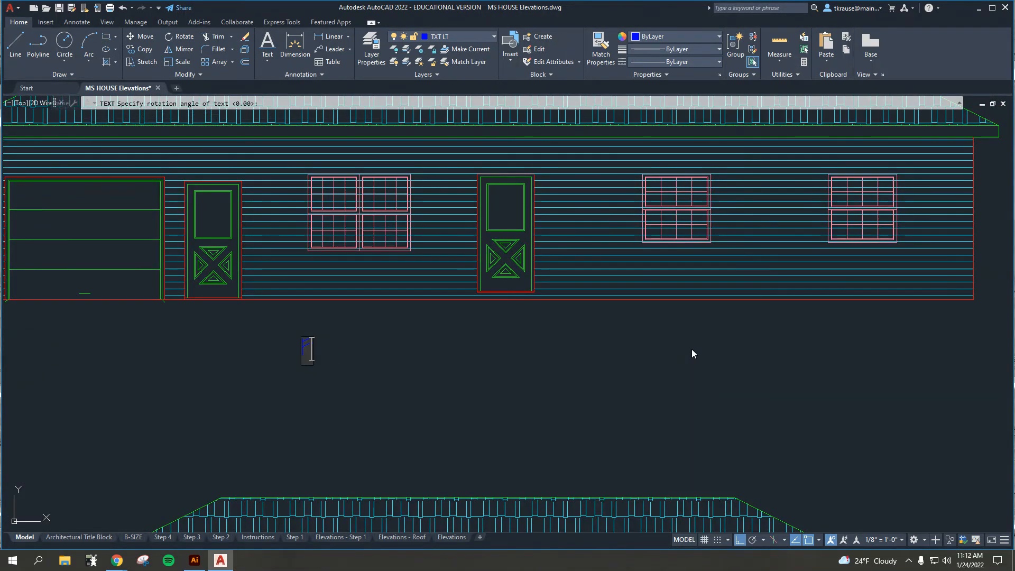
type("RONT")
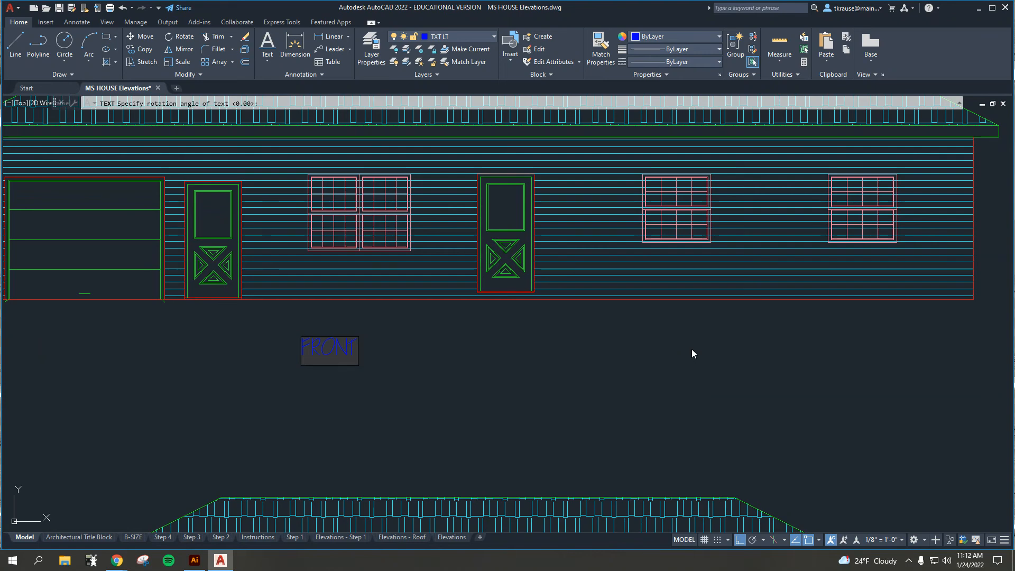
key("Return")
key("Return")
Move the FRONT label horizontally about 8' so it sits beneath the middle of the front elevation.
scroll(528, 364, "down", 4)
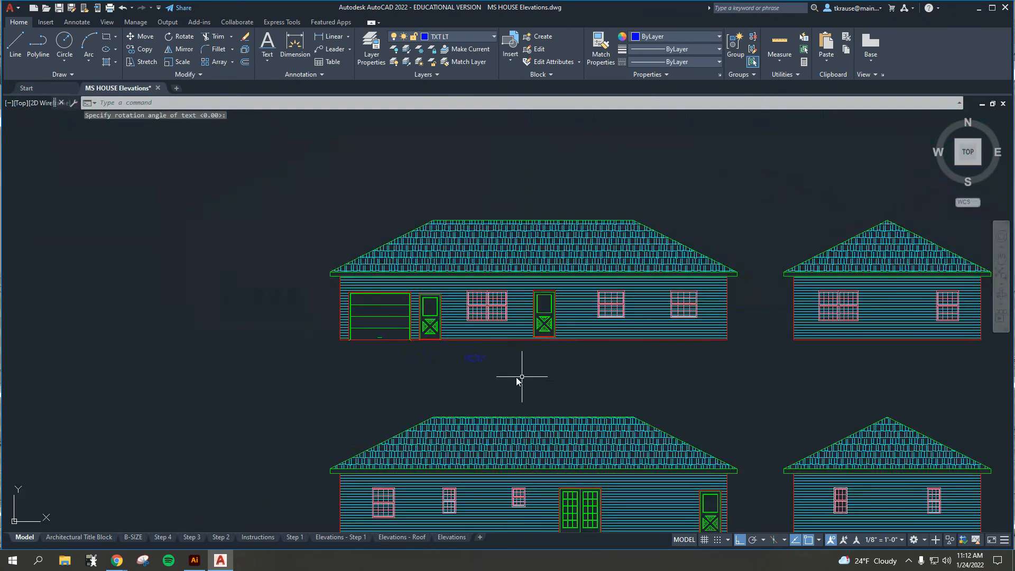
scroll(476, 359, "up", 2)
left_click(453, 348)
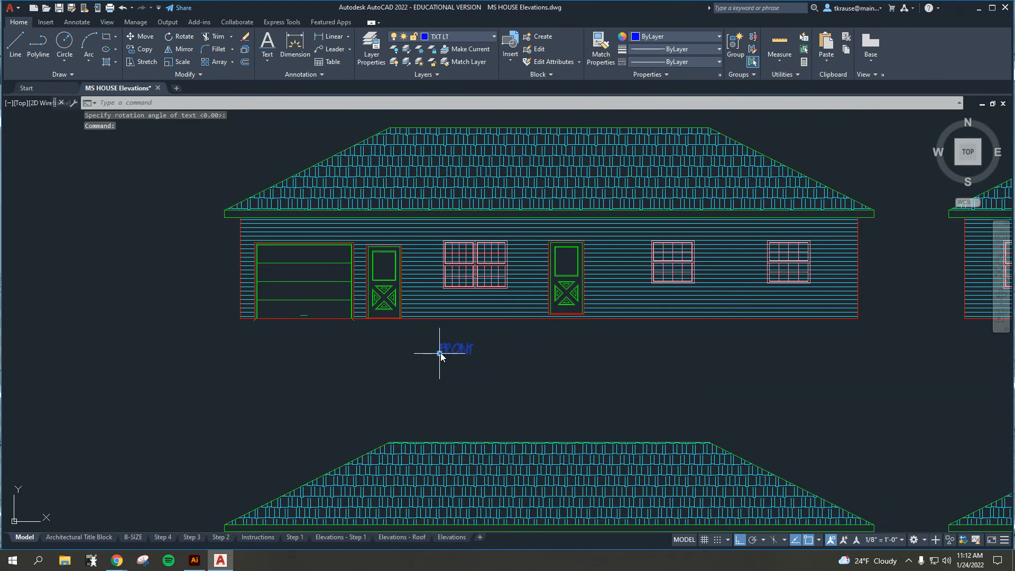
left_click(438, 353)
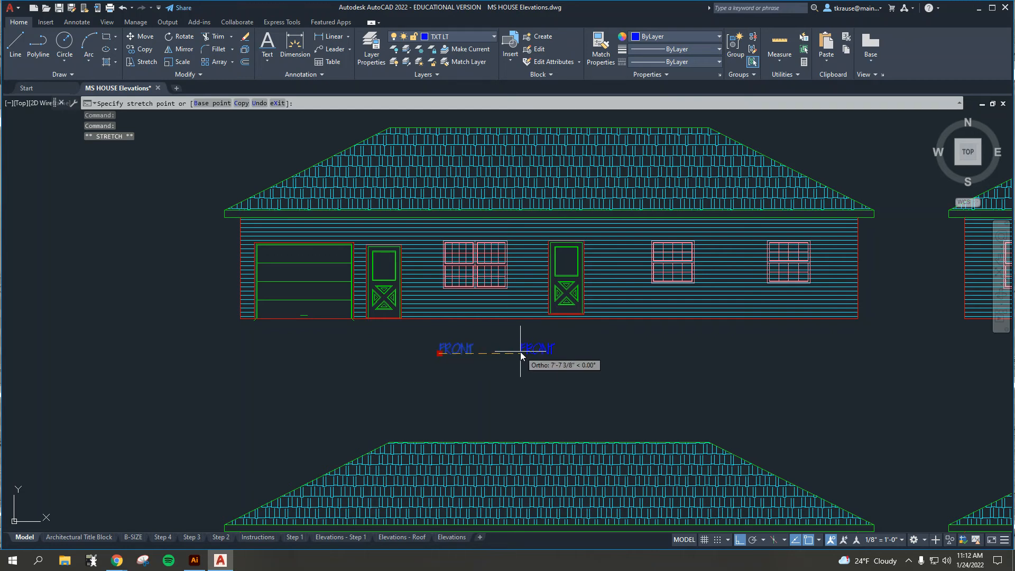
left_click(523, 351)
key("Escape")
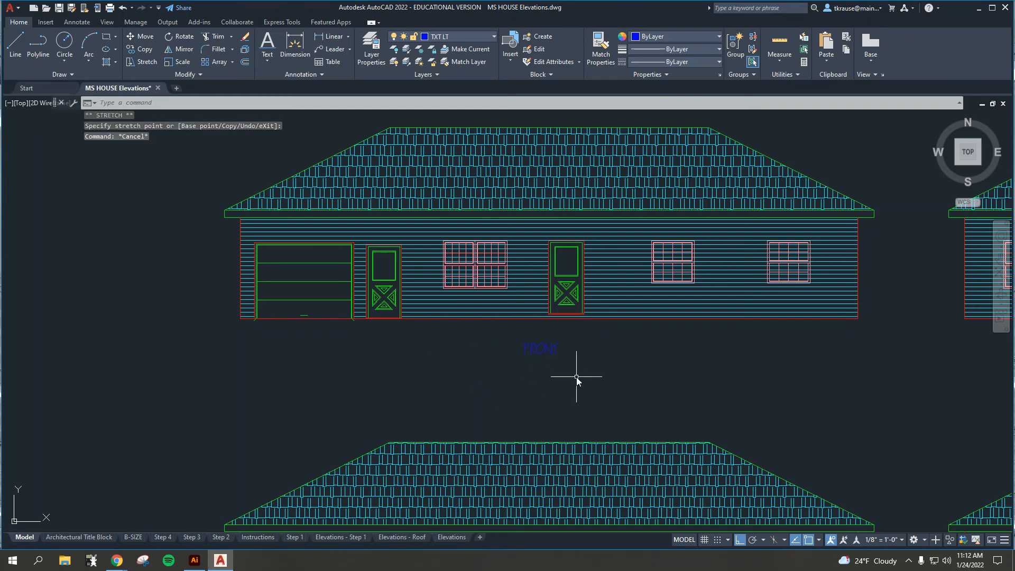
Copy the FRONT label and paste it centred beneath the adjacent side elevation in the upper row.
middle_click_drag(576, 375, 517, 372)
left_click(489, 349)
key("ctrl+c")
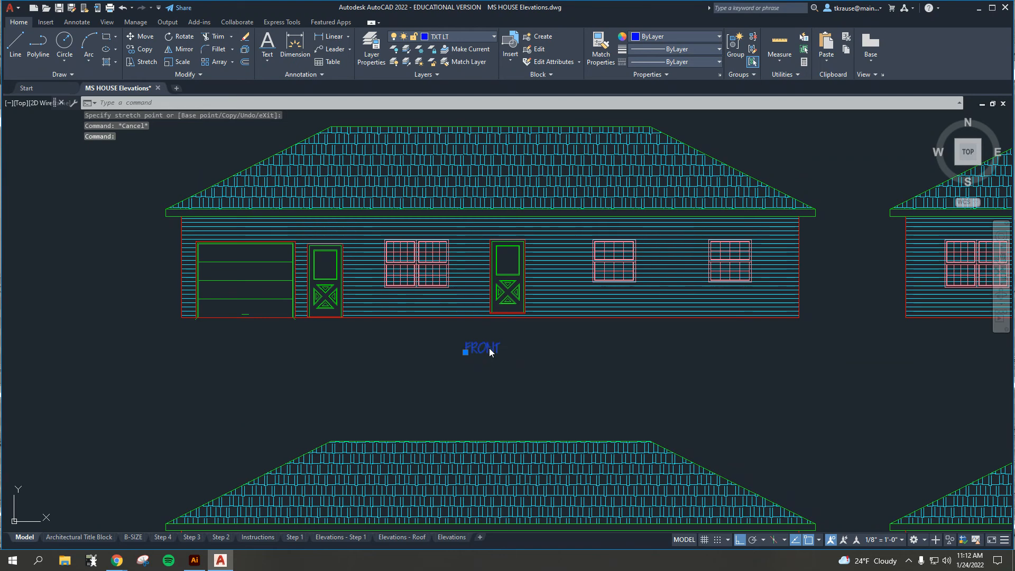
key("ctrl+v")
scroll(598, 348, "down", 4)
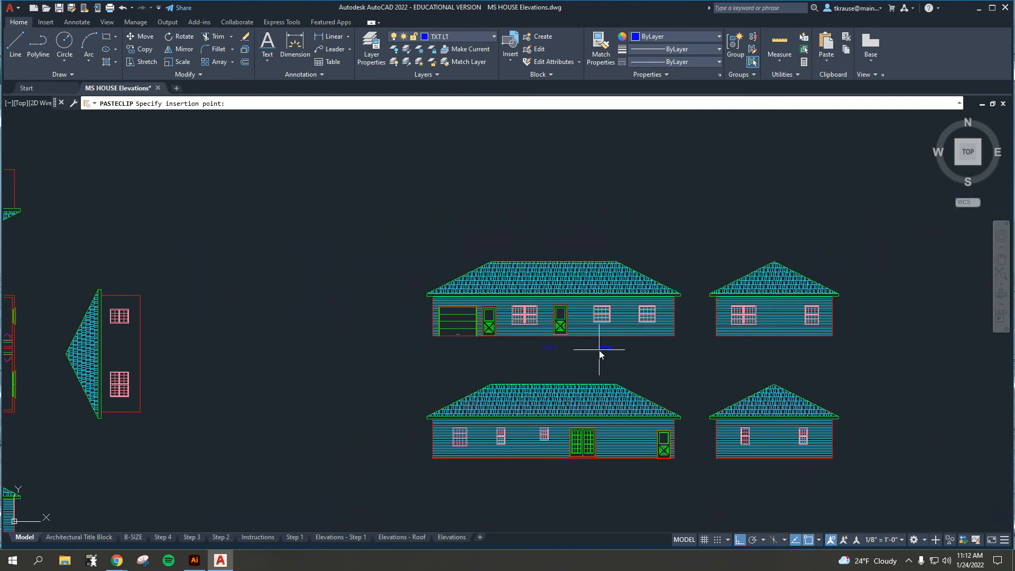
left_click(770, 348)
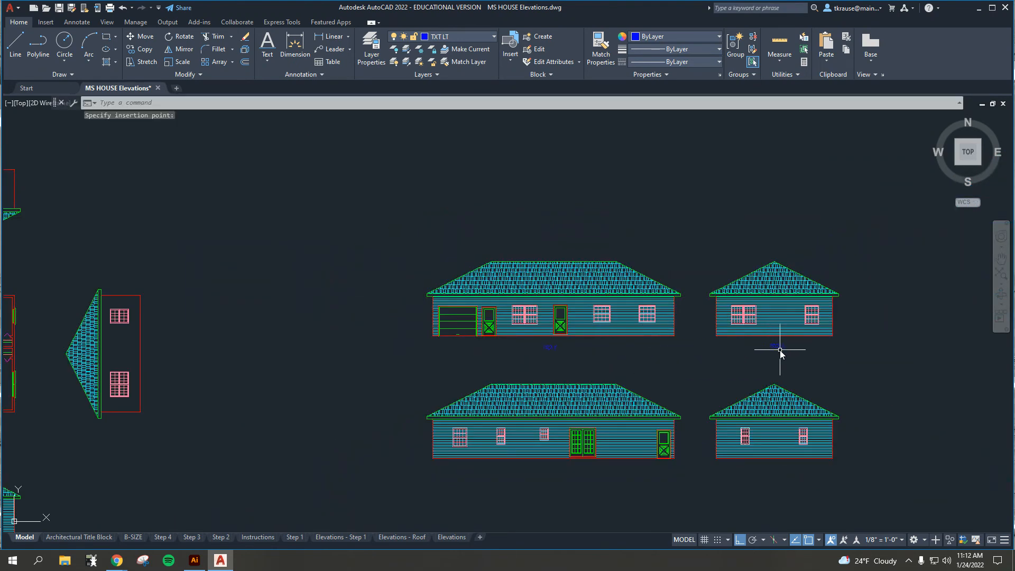
key("Escape")
key("Escape")
Draw a horizontal guide line from the base of the FRONT label to just past its copy under the side elevation.
scroll(779, 348, "up", 4)
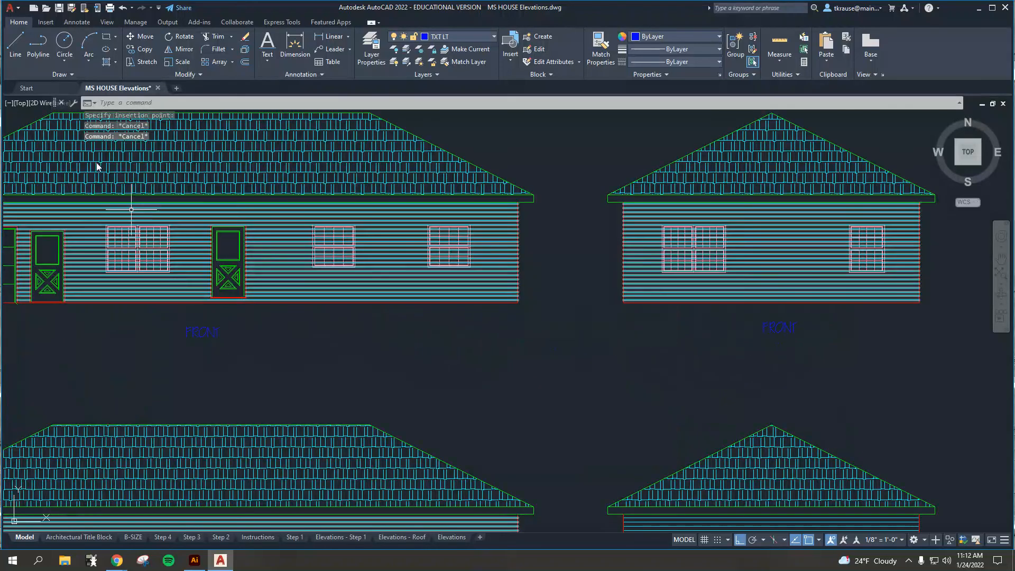
left_click(15, 45)
scroll(222, 341, "up", 4)
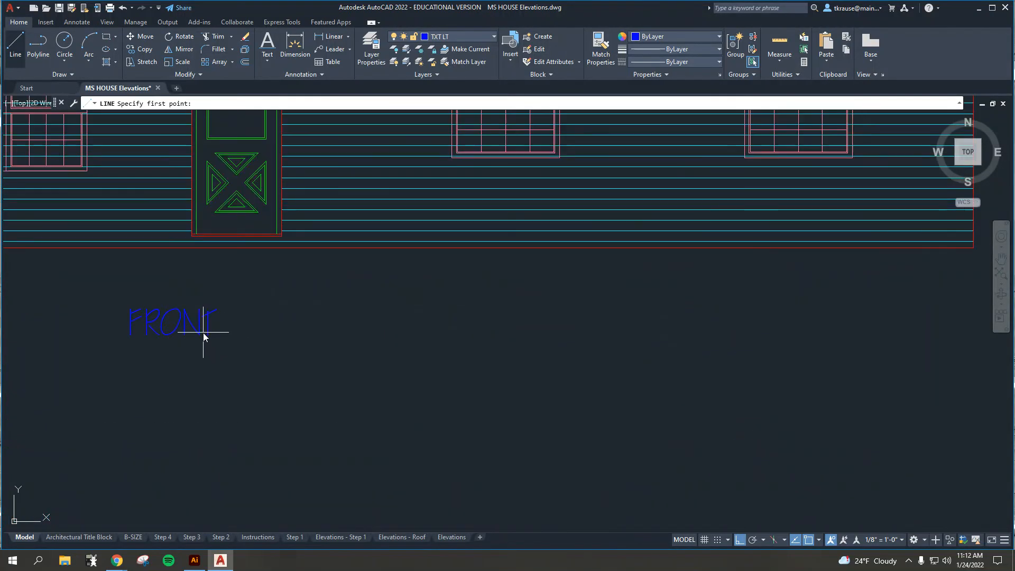
left_click(136, 336)
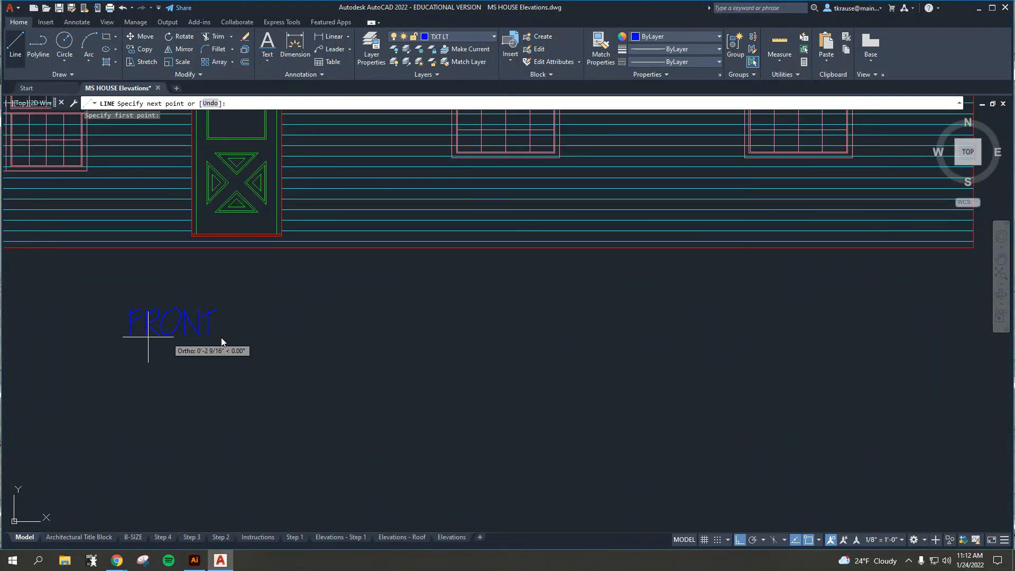
middle_click_drag(657, 336, 283, 363)
scroll(679, 377, "down", 2)
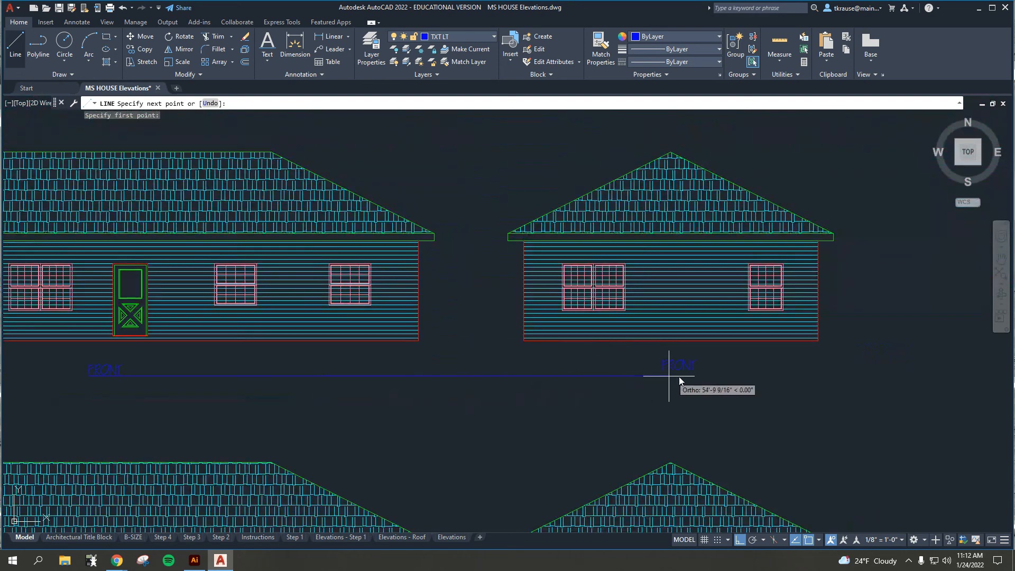
left_click(720, 375)
key("Escape")
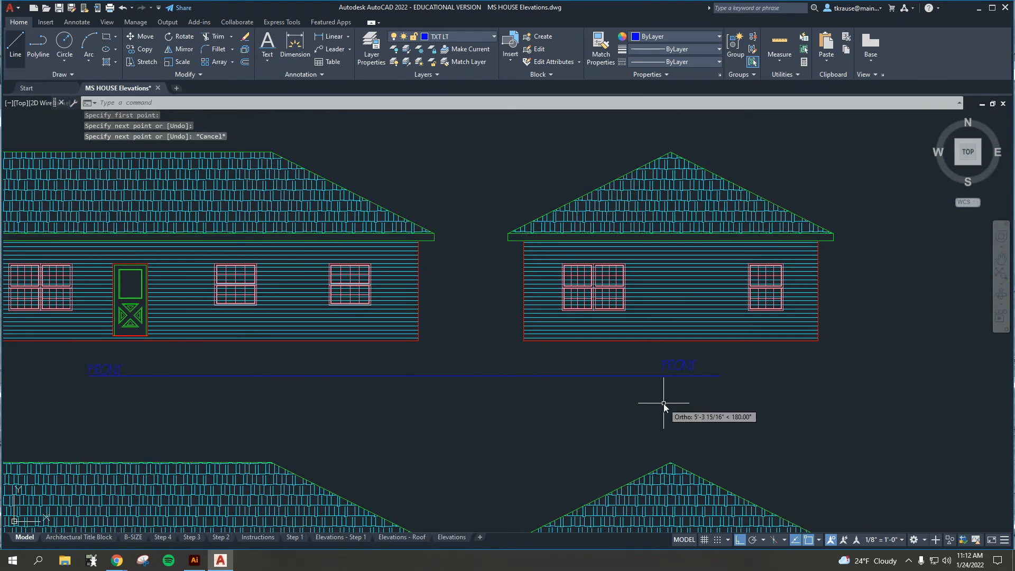
Change the copied label under the upper side elevation to RIGHT SIDE.
double_click(673, 369)
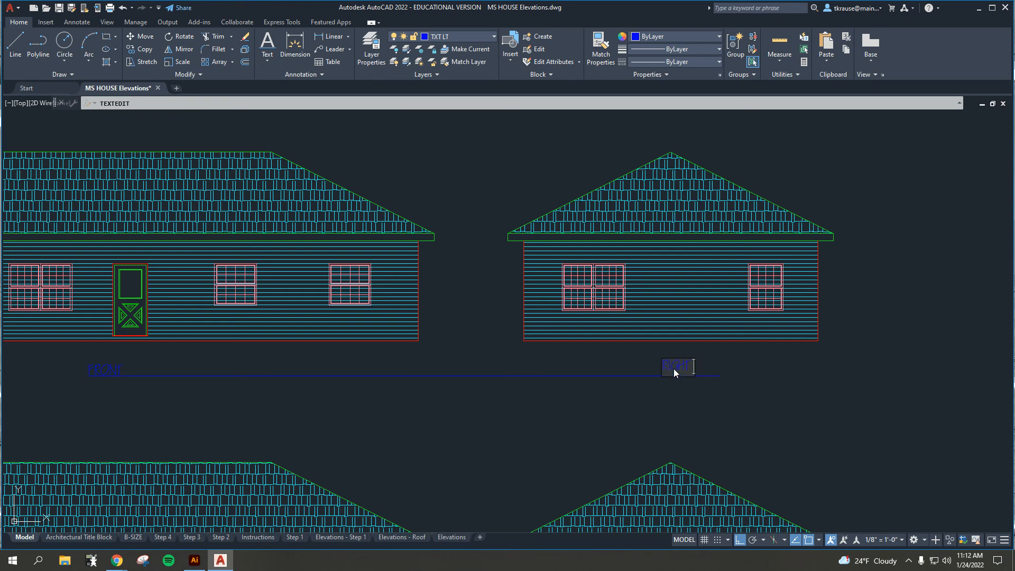
type("RIGHT SIDE")
left_click(664, 383)
key("Escape")
key("Escape")
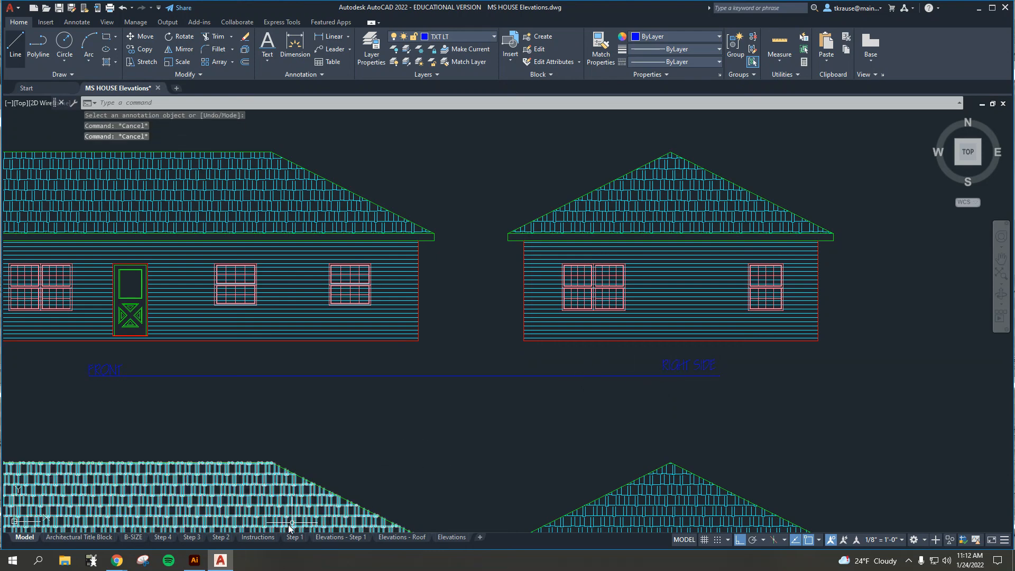
Erase the horizontal guide line running between the two elevation labels.
left_click(242, 381)
left_click(238, 367)
key("Delete")
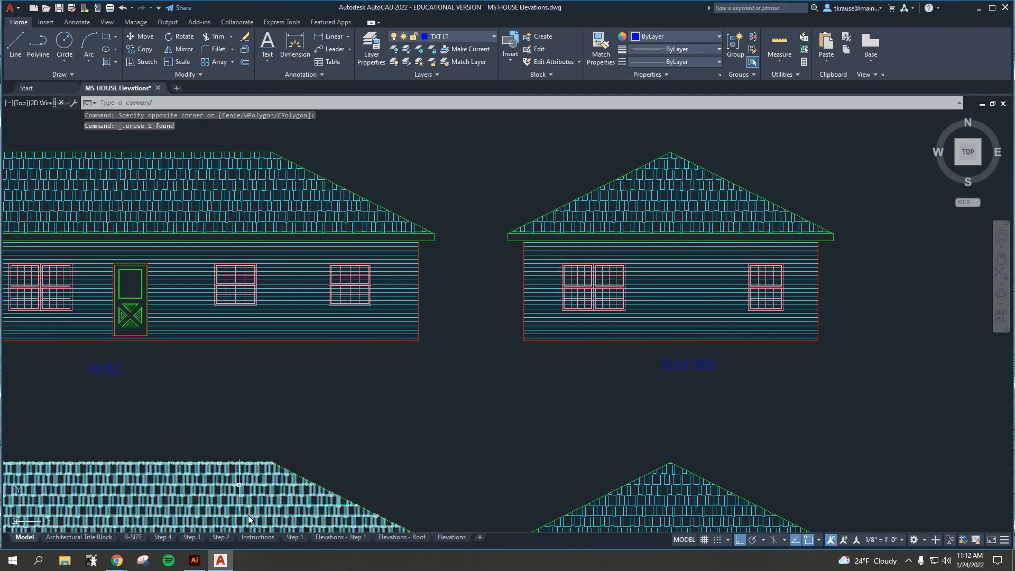
Open the Elevations layout and examine the two elevation labels in the viewport, ending in paper space.
left_click(451, 536)
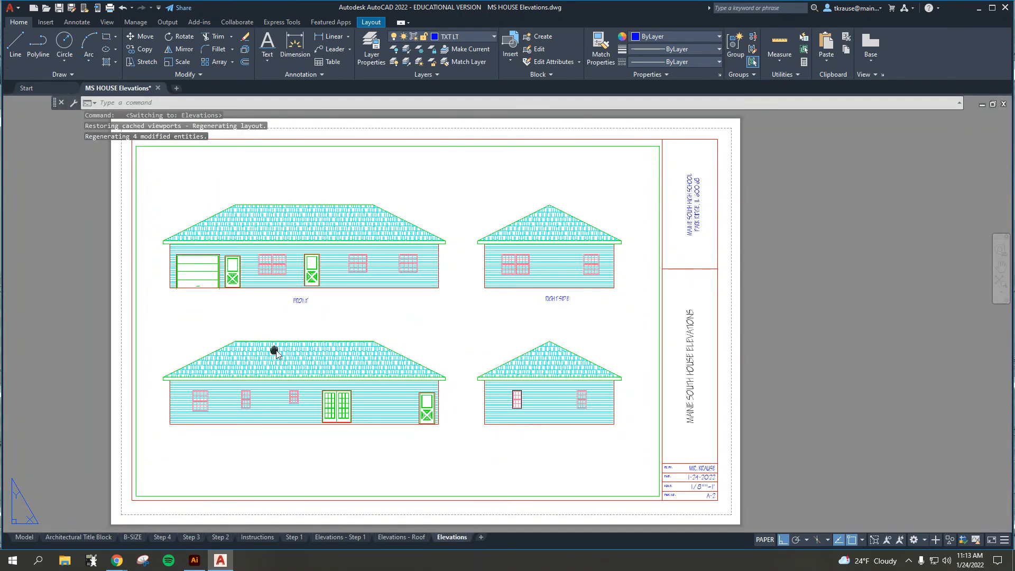
scroll(350, 313, "up", 2)
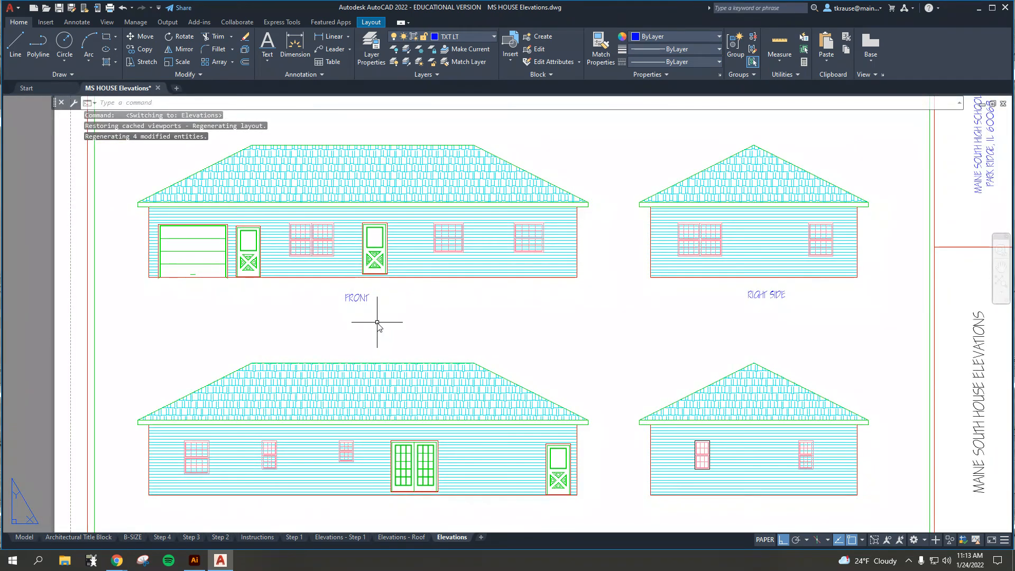
double_click(584, 325)
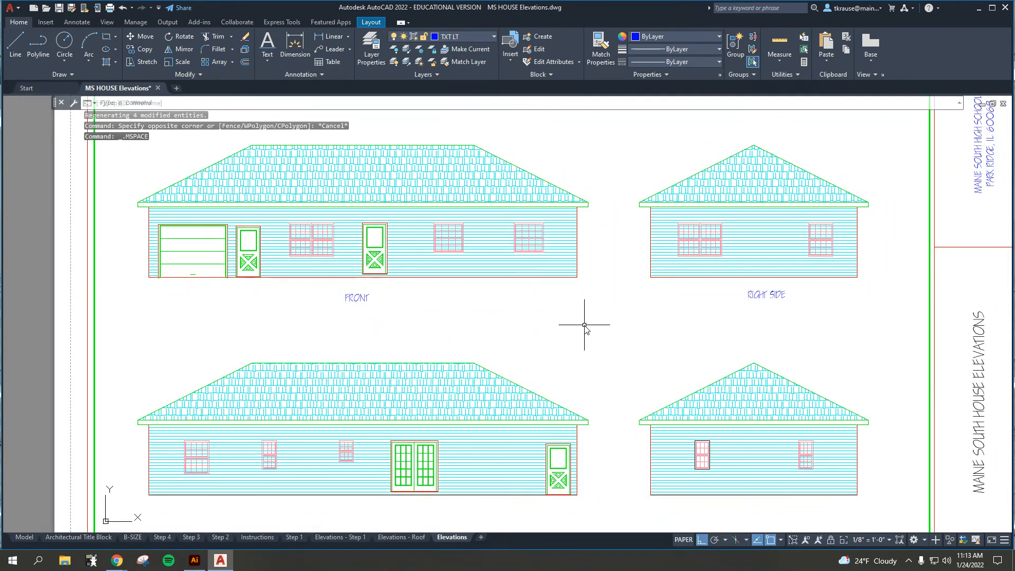
scroll(584, 325, "down", 4)
scroll(584, 325, "up", 4)
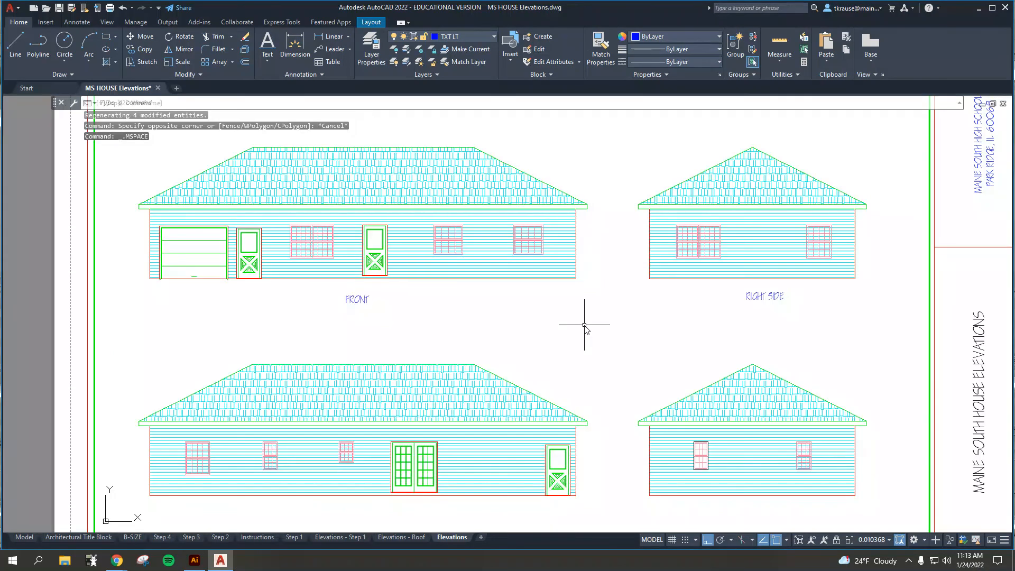
double_click(46, 329)
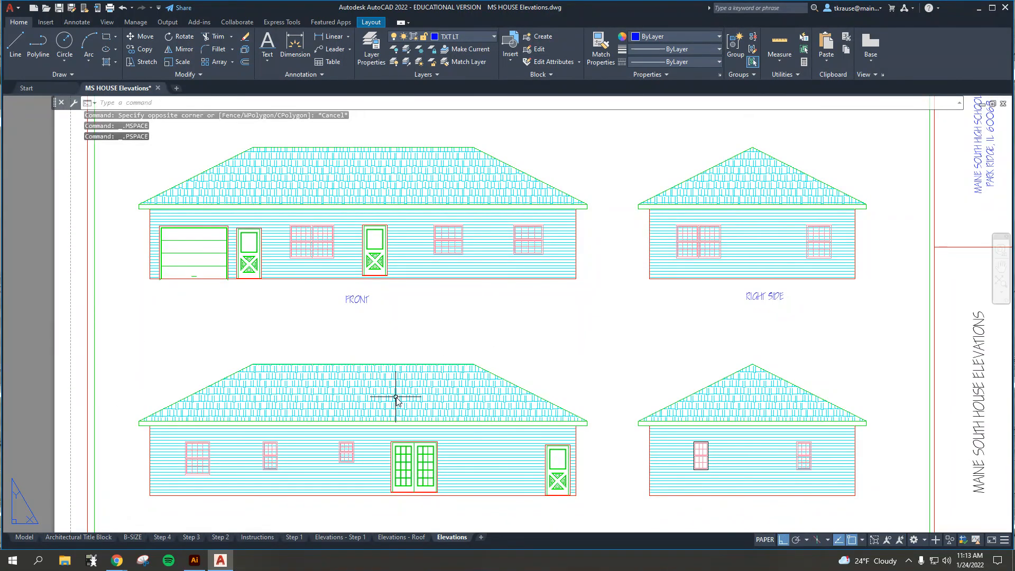
middle_click_drag(398, 398, 402, 393)
scroll(408, 325, "down", 2)
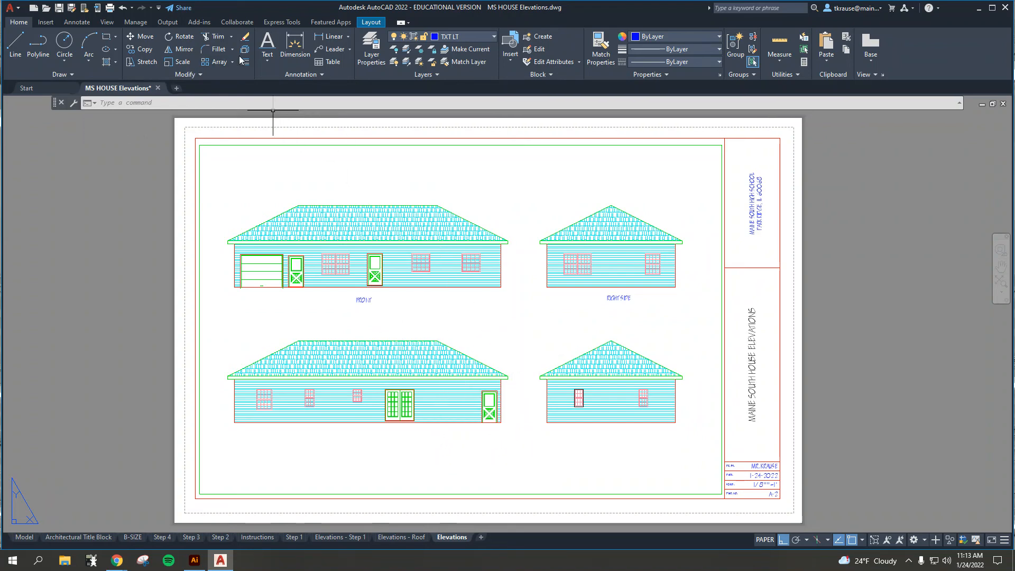
Add the horizontal single-line text BACK at 0.5" height in paper space, below the lower long elevation.
left_click(267, 54)
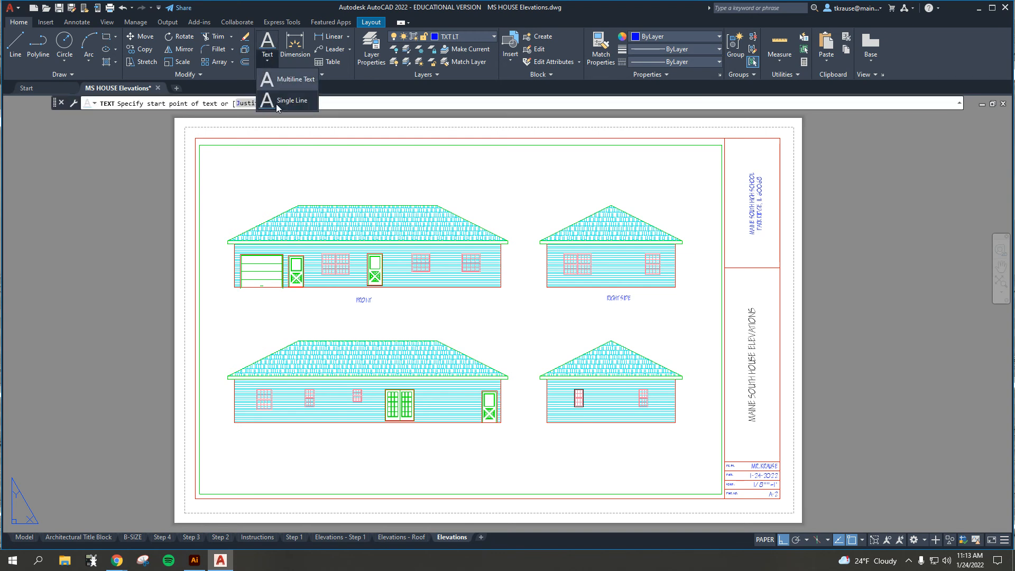
left_click(332, 457)
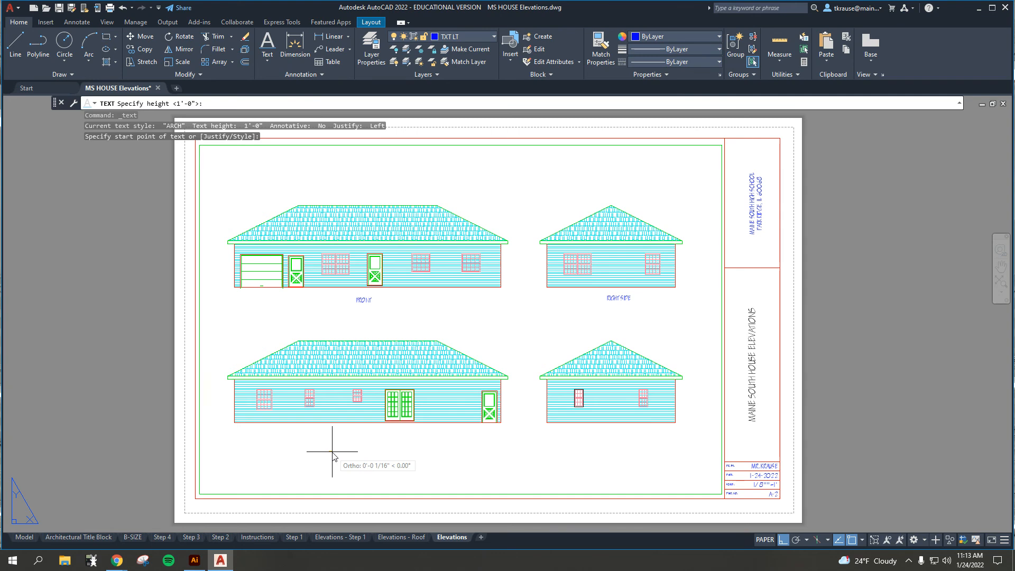
scroll(332, 456, "up", 4)
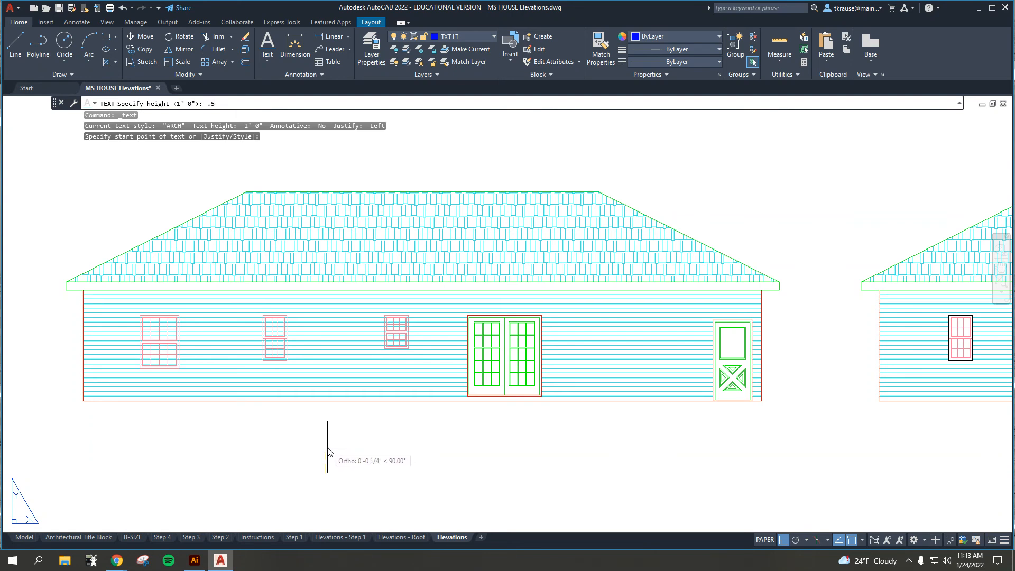
type("\"")
key("Return")
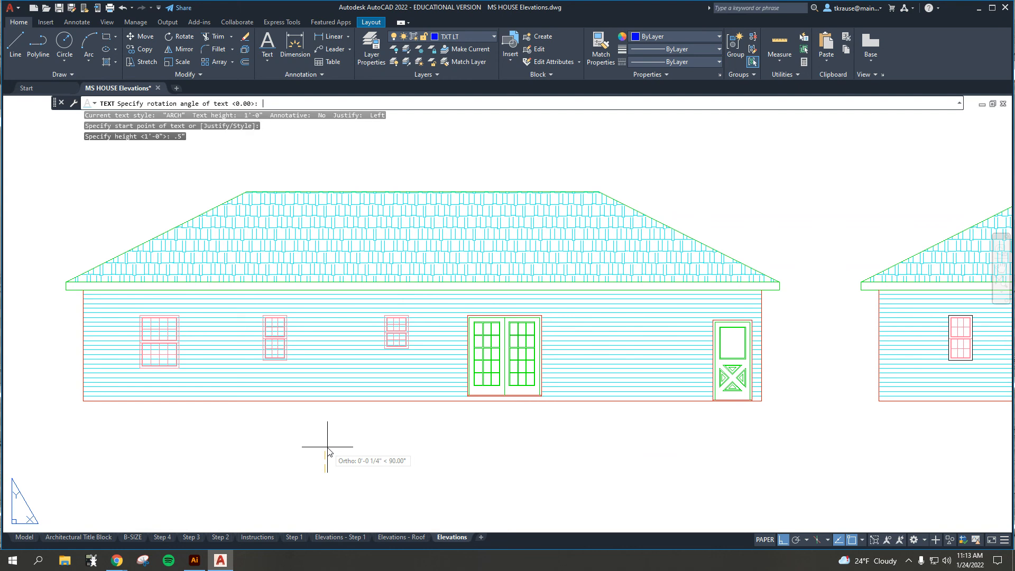
left_click(550, 447)
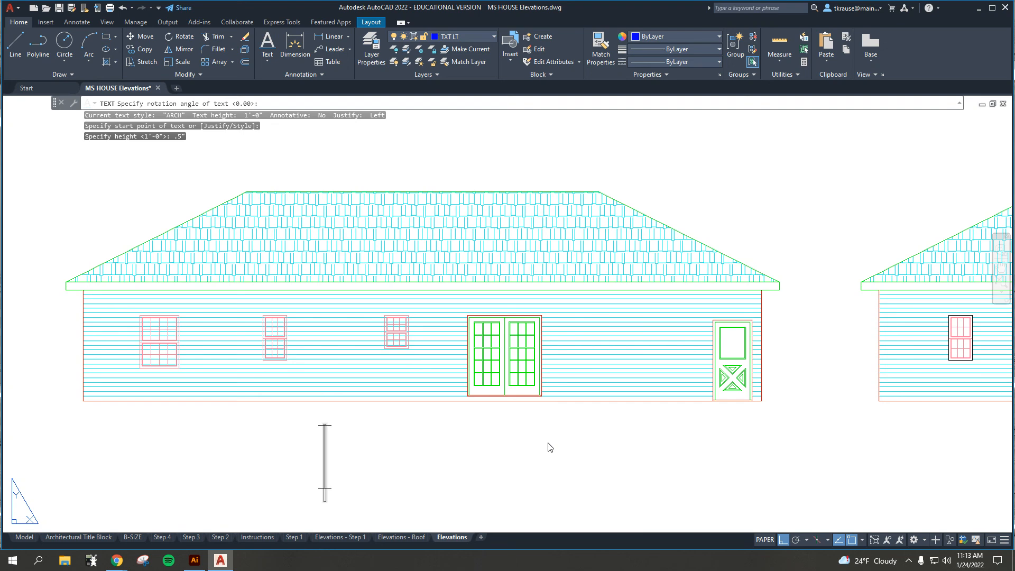
type("BACK")
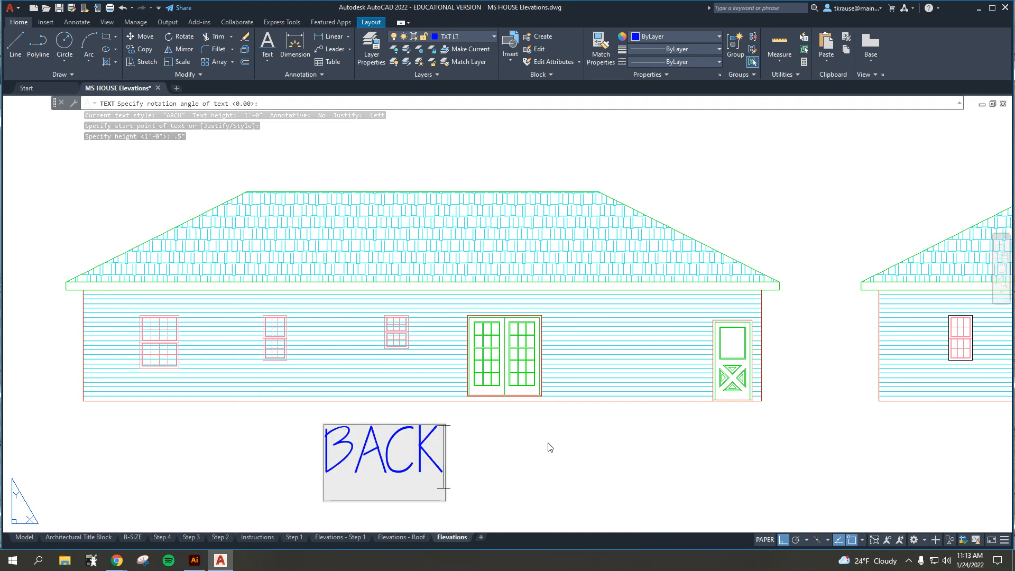
key("Return")
key("Return")
scroll(548, 432, "down", 2)
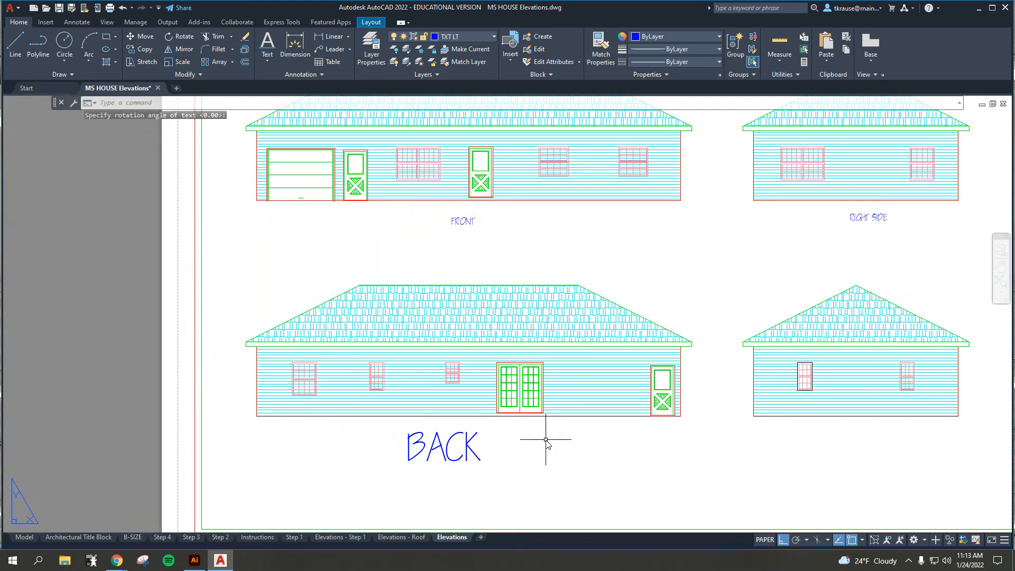
scroll(493, 363, "down", 2)
middle_click_drag(461, 365, 406, 383)
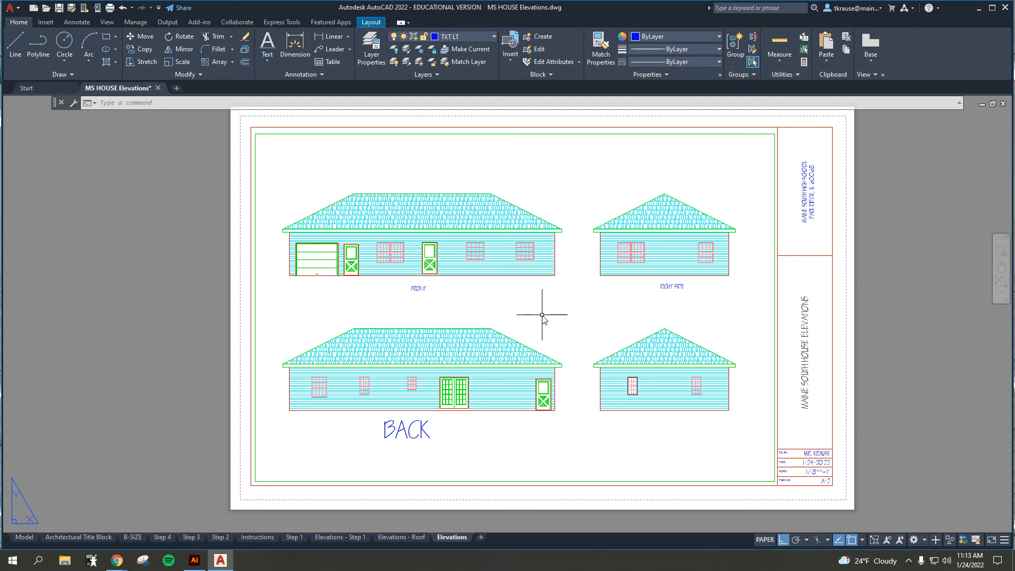
Activate the viewport, shift the elevations slightly upward inside it, and return to paper space.
left_click(559, 310)
double_click(556, 310)
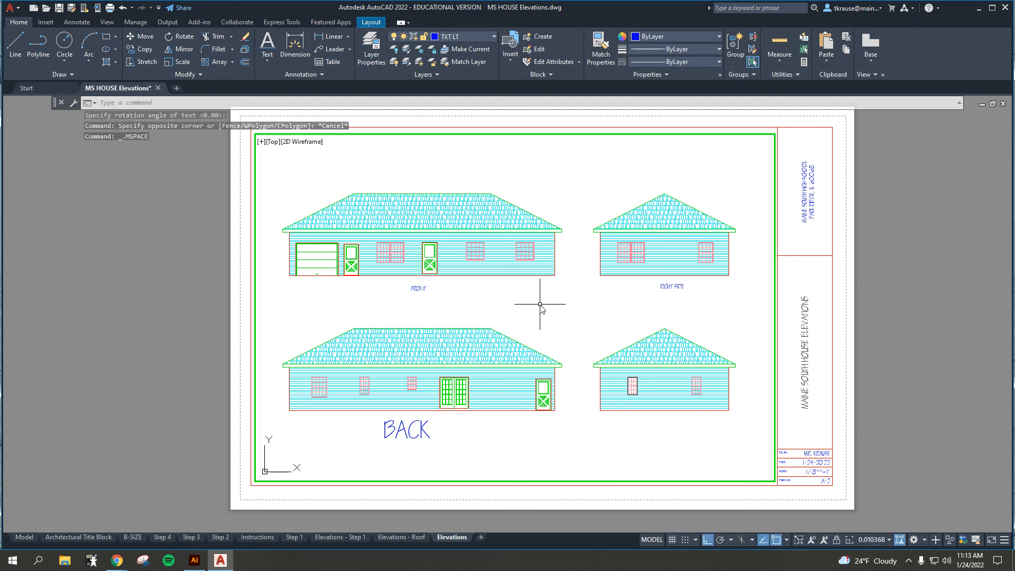
mouse_move(594, 291)
middle_mouse_down()
mouse_move(468, 268)
mouse_move(605, 254)
mouse_move(579, 293)
mouse_move(569, 285)
mouse_move(587, 273)
mouse_move(594, 292)
middle_mouse_up()
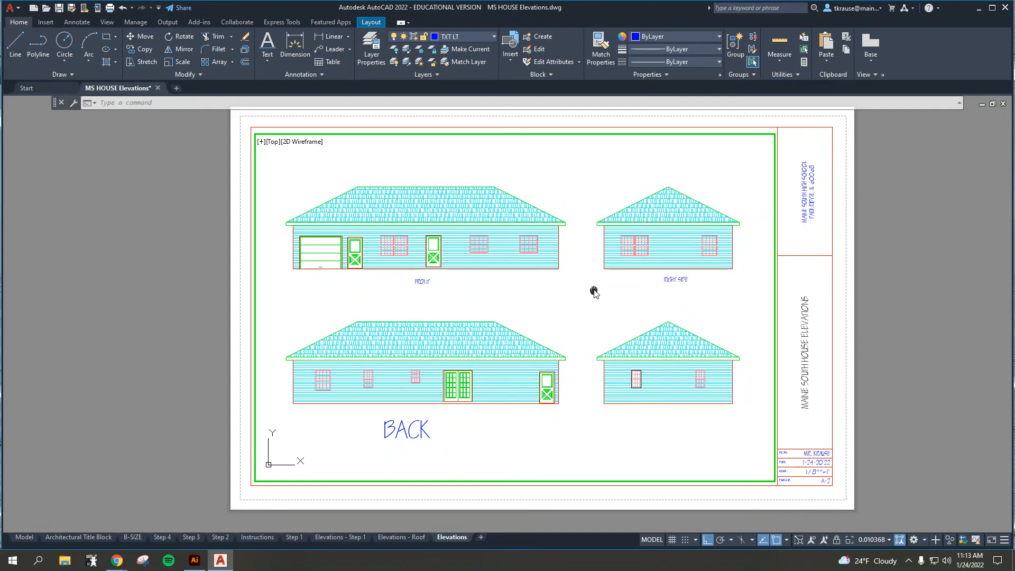
double_click(186, 316)
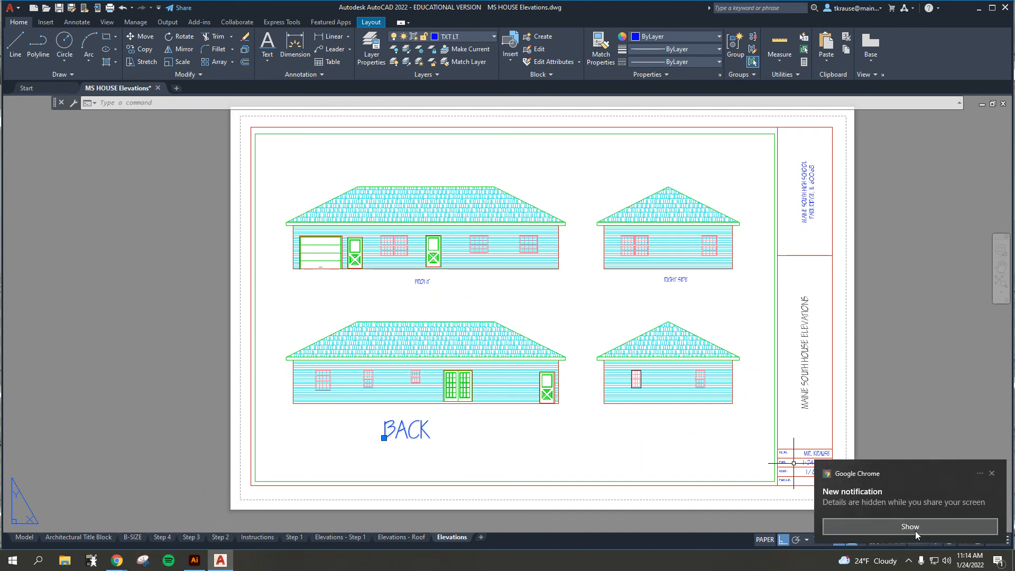
Dismiss the calendar reminder and bring up the open Chrome windows to reach the Elevations Assignment document.
left_click(915, 528)
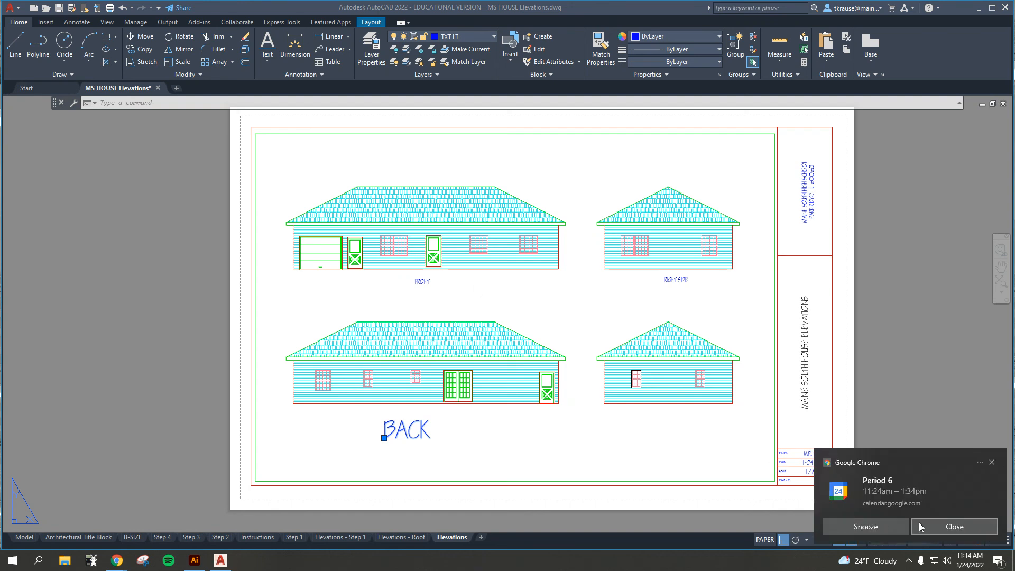
left_click(927, 524)
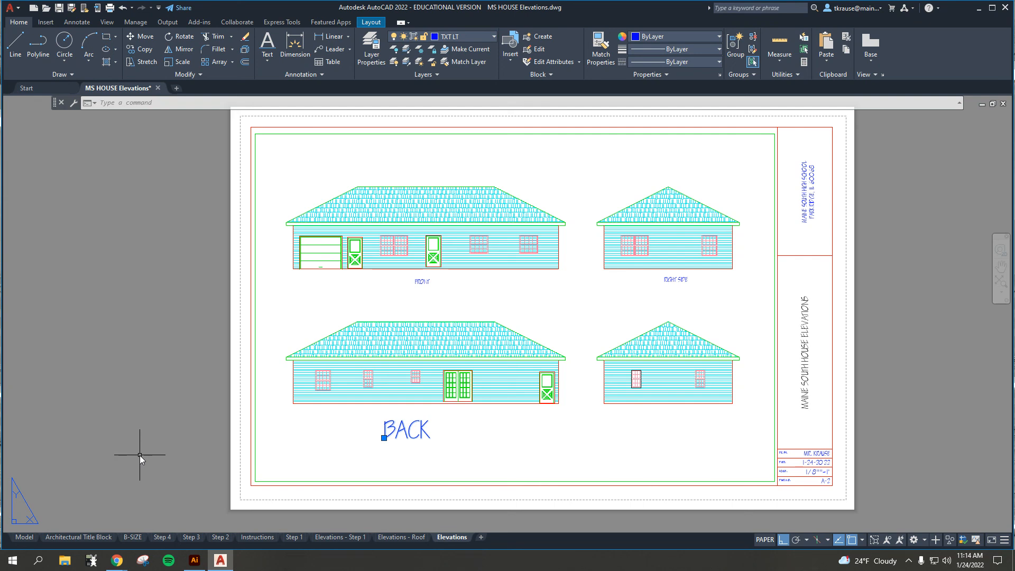
left_click(116, 560)
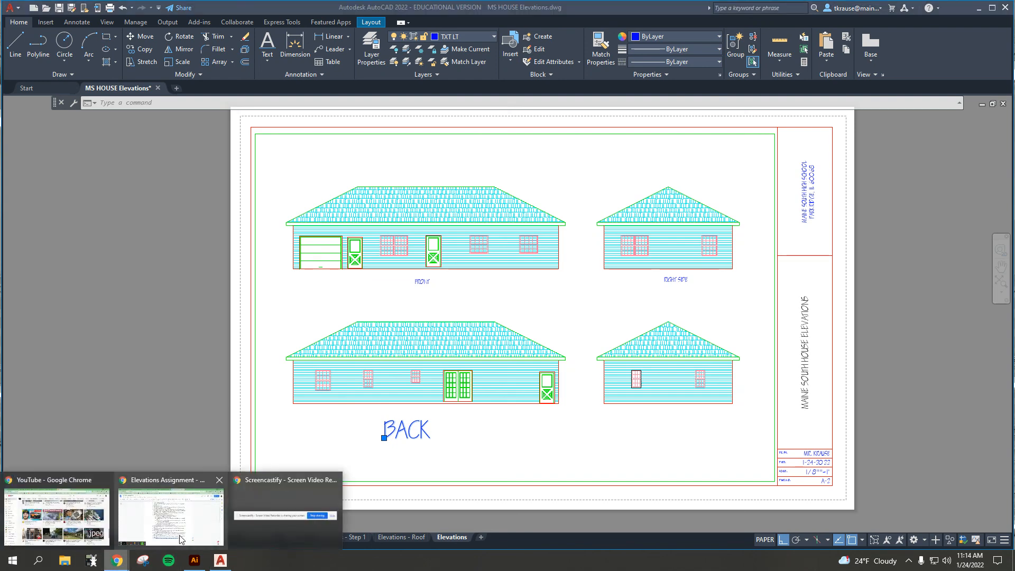